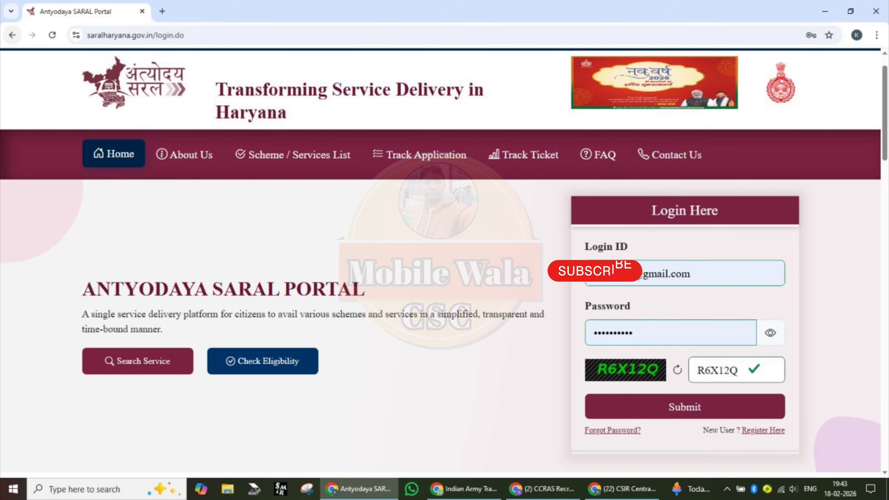
# - Tick the Login ID, Password and captcha fields and the Submit area in red ink and clear the ticks
pyautogui.moveTo(669, 248)
pyautogui.mouseDown()
pyautogui.moveTo(705, 263)
pyautogui.moveTo(773, 212)
pyautogui.mouseUp()
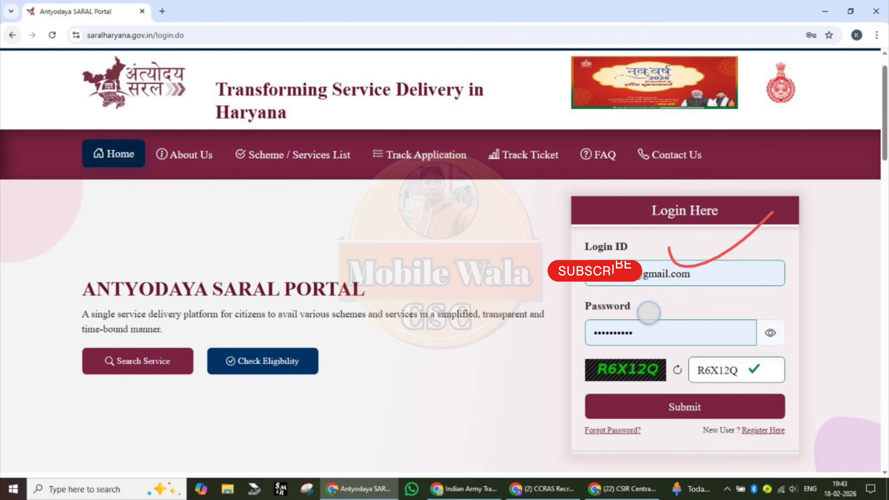
pyautogui.moveTo(650, 313)
pyautogui.mouseDown()
pyautogui.moveTo(672, 327)
pyautogui.moveTo(756, 270)
pyautogui.mouseUp()
pyautogui.moveTo(718, 359); pyautogui.dragTo(808, 329)
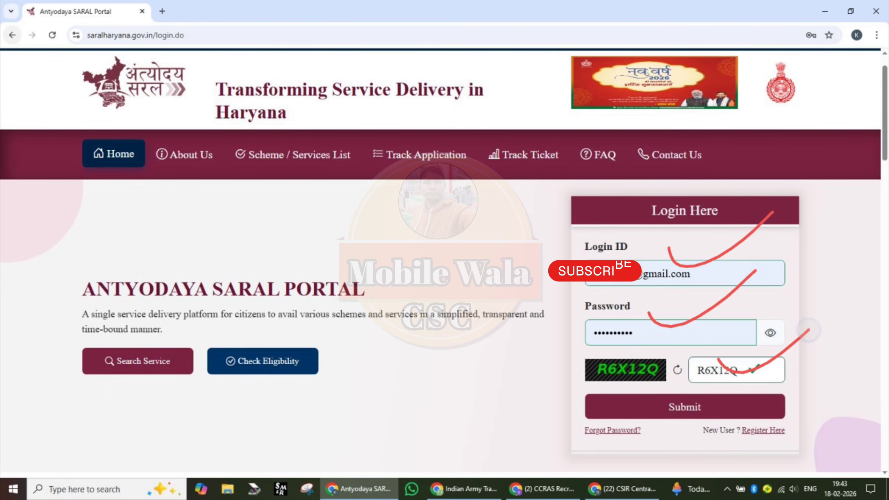
pyautogui.moveTo(651, 392); pyautogui.dragTo(723, 380)
pyautogui.click(563, 80)
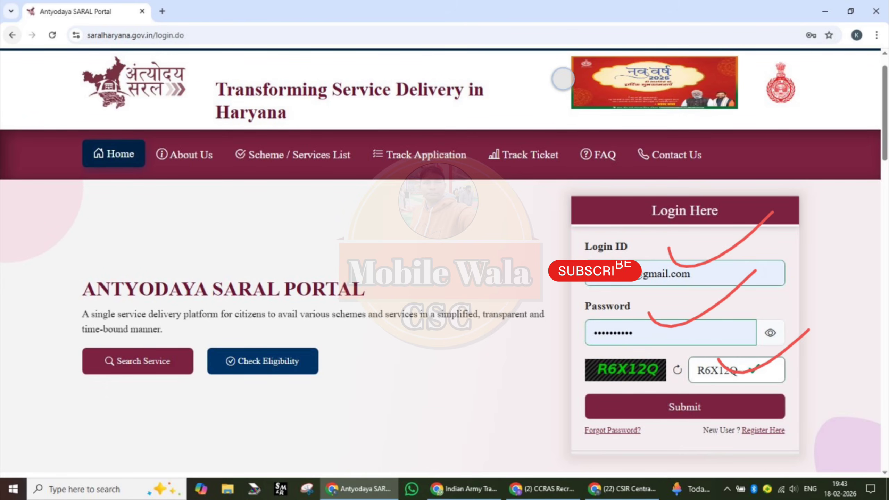
pyautogui.click(574, 84)
pyautogui.click(564, 70)
pyautogui.click(571, 68)
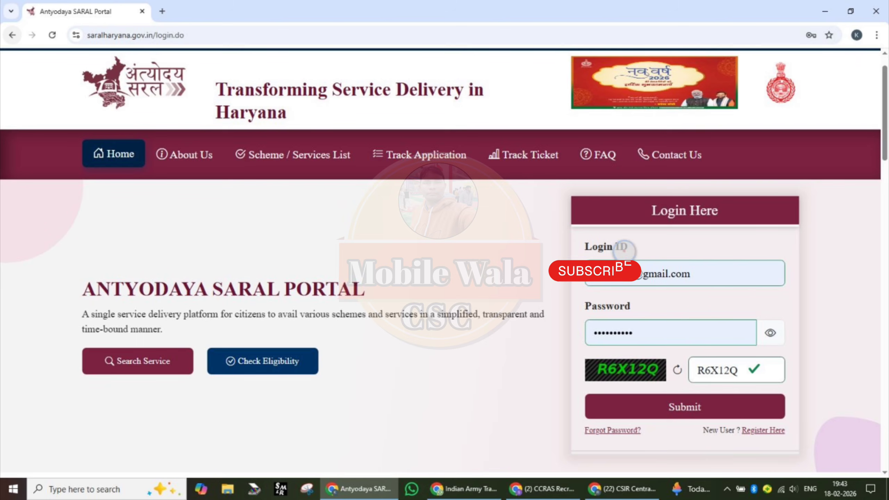
# - Mark the Login ID and Password fields with red ticks once more and remove both marks
pyautogui.moveTo(624, 251); pyautogui.dragTo(753, 207)
pyautogui.moveTo(641, 319); pyautogui.dragTo(748, 293)
pyautogui.click(570, 84)
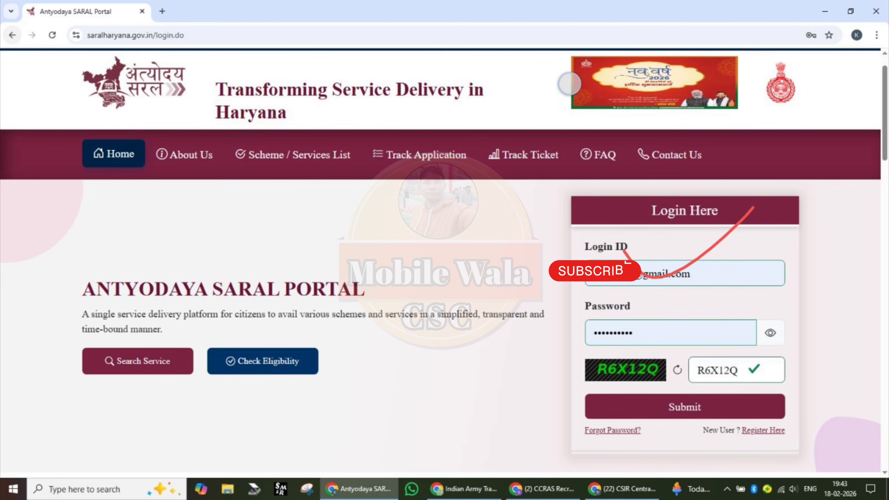
pyautogui.click(570, 84)
# - Circle the Register Here link for new users in red and replace the circle with a tick
pyautogui.click(804, 412)
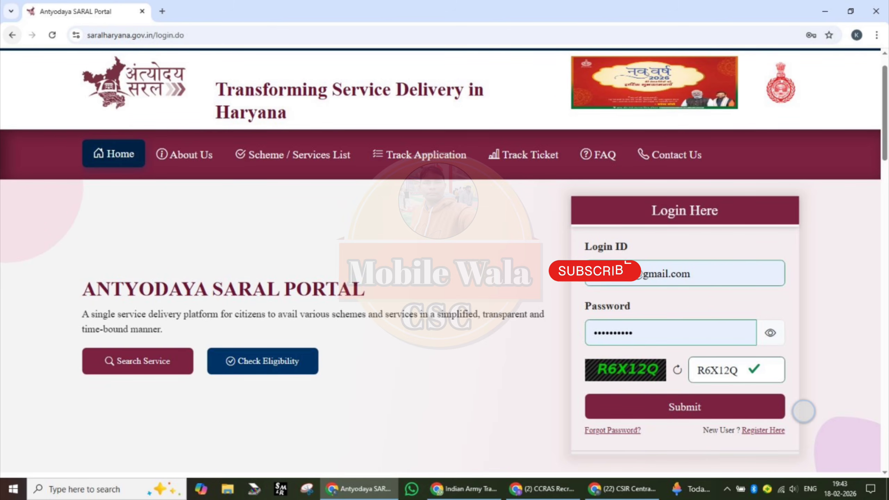
pyautogui.moveTo(804, 411)
pyautogui.mouseDown()
pyautogui.moveTo(677, 419)
pyautogui.moveTo(699, 453)
pyautogui.moveTo(815, 445)
pyautogui.moveTo(801, 409)
pyautogui.mouseUp()
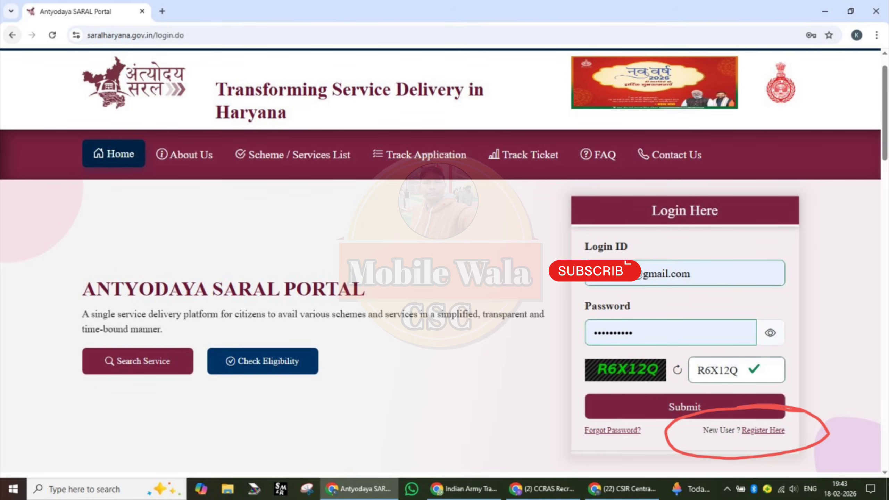
pyautogui.click(729, 429)
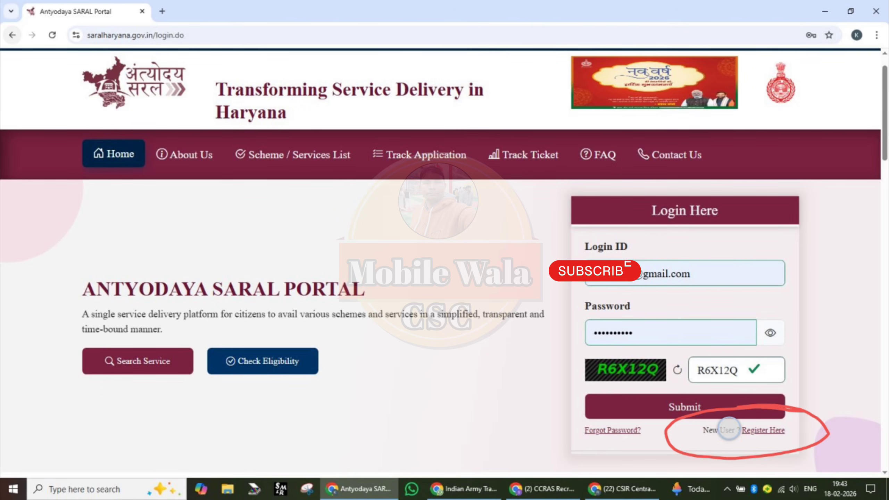
pyautogui.moveTo(729, 429)
pyautogui.mouseDown()
pyautogui.moveTo(741, 442)
pyautogui.moveTo(823, 384)
pyautogui.mouseUp()
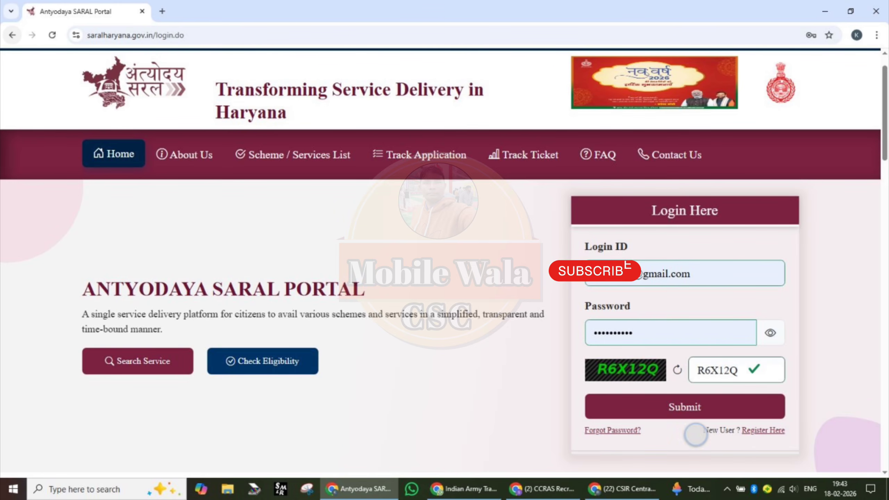
pyautogui.moveTo(695, 434)
pyautogui.mouseDown()
pyautogui.moveTo(766, 429)
pyautogui.moveTo(804, 399)
pyautogui.mouseUp()
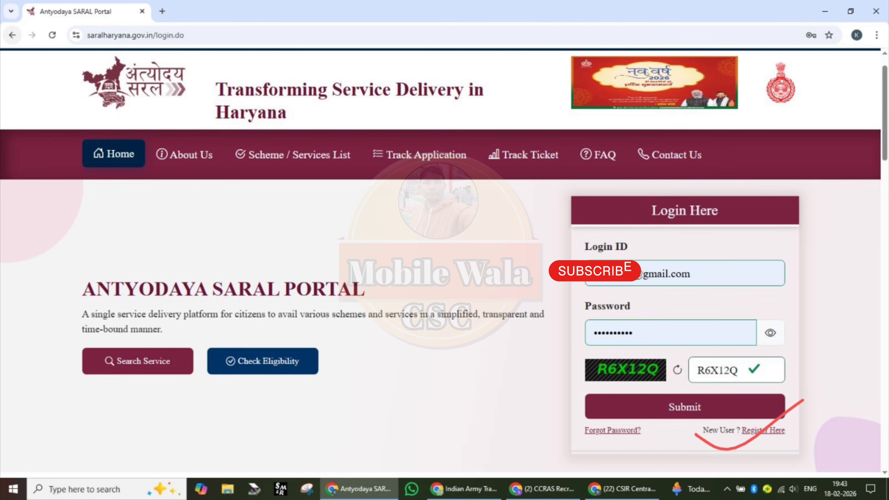
# - Handwrite "m", "Email" and "Name" in red over the home page and add ticks beside Email, Login ID and Password
pyautogui.moveTo(159, 195)
pyautogui.mouseDown()
pyautogui.moveTo(205, 149)
pyautogui.moveTo(269, 161)
pyautogui.mouseUp()
pyautogui.moveTo(217, 218)
pyautogui.mouseDown()
pyautogui.moveTo(163, 247)
pyautogui.moveTo(223, 282)
pyautogui.moveTo(277, 246)
pyautogui.moveTo(335, 256)
pyautogui.mouseUp()
pyautogui.moveTo(383, 213)
pyautogui.mouseDown()
pyautogui.moveTo(385, 229)
pyautogui.moveTo(428, 175)
pyautogui.moveTo(410, 233)
pyautogui.mouseUp()
pyautogui.moveTo(201, 312); pyautogui.dragTo(208, 389)
pyautogui.moveTo(243, 298); pyautogui.dragTo(253, 345)
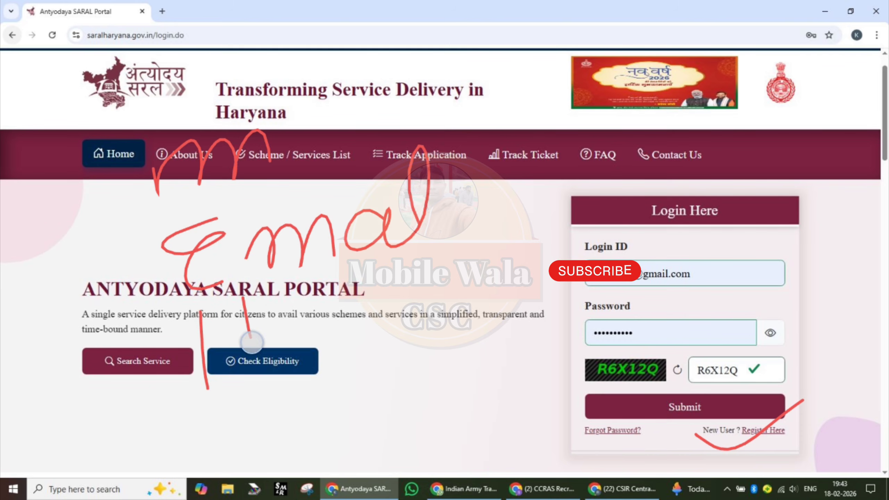
pyautogui.moveTo(207, 320); pyautogui.dragTo(253, 347)
pyautogui.moveTo(297, 309)
pyautogui.mouseDown()
pyautogui.moveTo(281, 303)
pyautogui.moveTo(305, 349)
pyautogui.moveTo(384, 314)
pyautogui.moveTo(416, 316)
pyautogui.mouseUp()
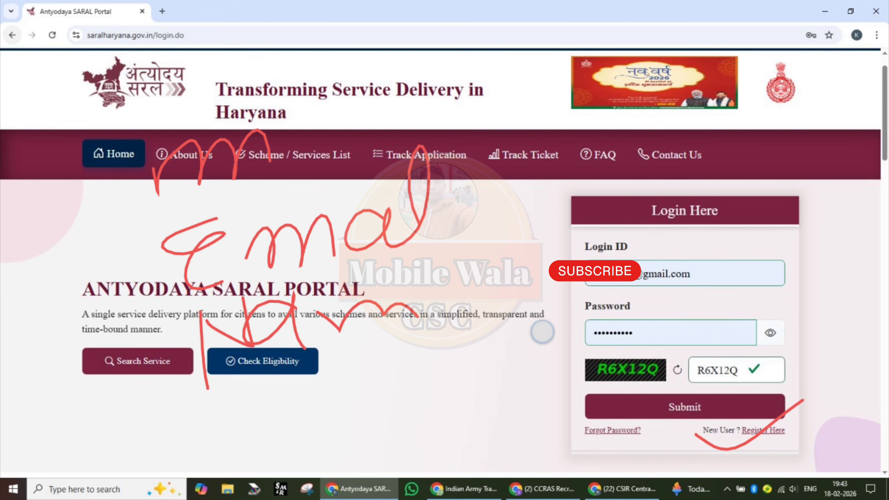
pyautogui.moveTo(542, 331); pyautogui.dragTo(640, 310)
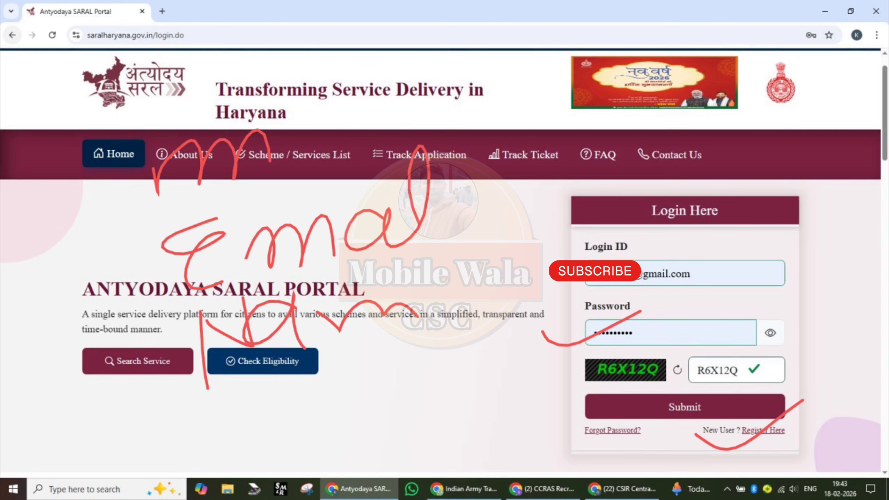
pyautogui.moveTo(406, 191)
pyautogui.mouseDown()
pyautogui.moveTo(419, 206)
pyautogui.moveTo(536, 182)
pyautogui.mouseUp()
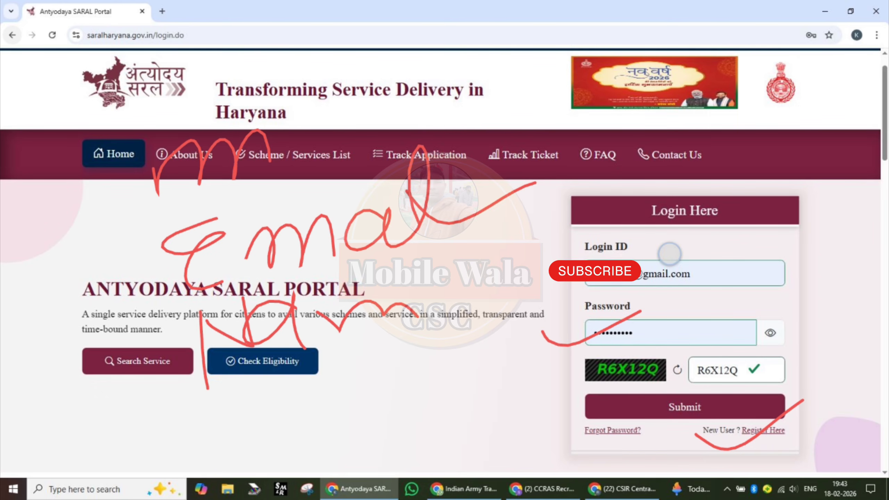
pyautogui.moveTo(669, 253); pyautogui.dragTo(768, 236)
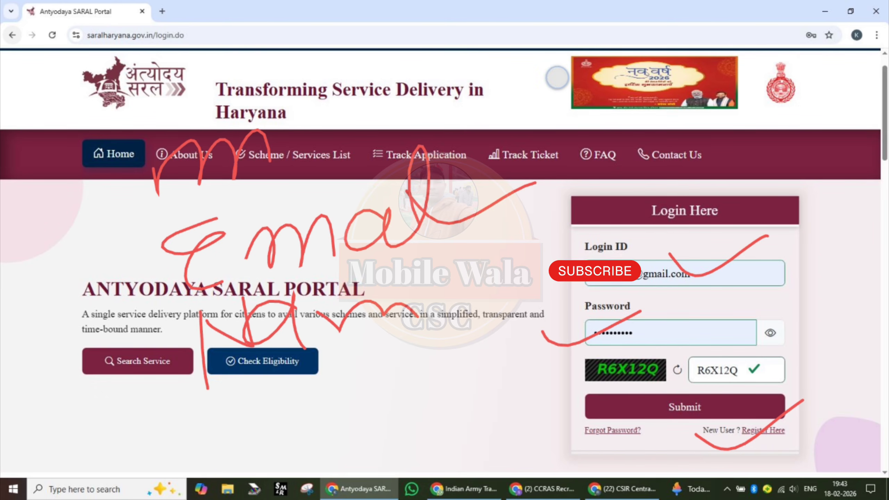
# - Undo all the red handwriting and ticks on the login page
pyautogui.click(558, 78)
pyautogui.click(560, 80)
pyautogui.click(569, 84)
pyautogui.click(573, 86)
pyautogui.click(569, 87)
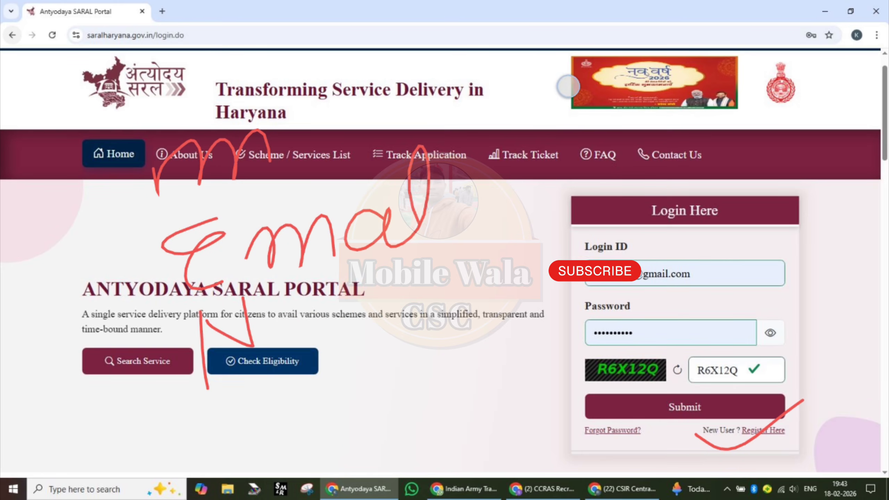
pyautogui.click(568, 86)
pyautogui.click(568, 87)
pyautogui.click(568, 87)
pyautogui.click(568, 87)
pyautogui.click(568, 87)
pyautogui.click(567, 88)
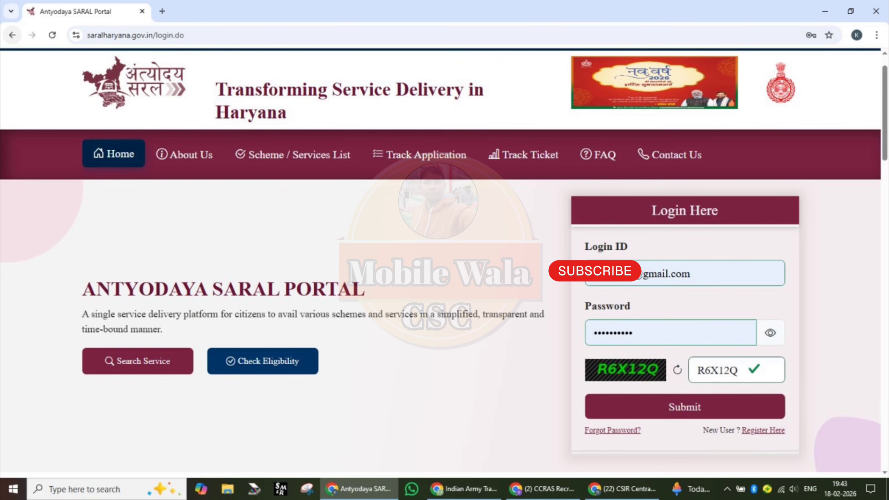
# - Run through the login form with red ticks from Login ID down to Submit and clear the marks
pyautogui.moveTo(677, 252); pyautogui.dragTo(770, 231)
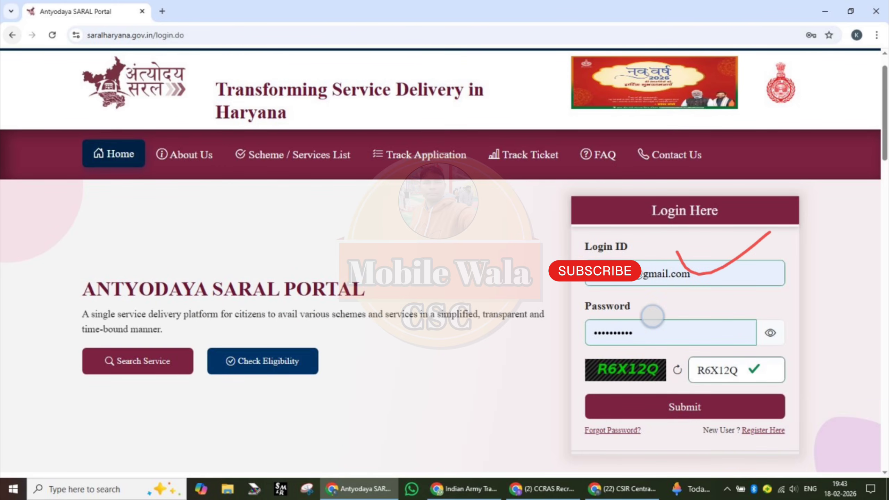
pyautogui.moveTo(652, 317); pyautogui.dragTo(762, 288)
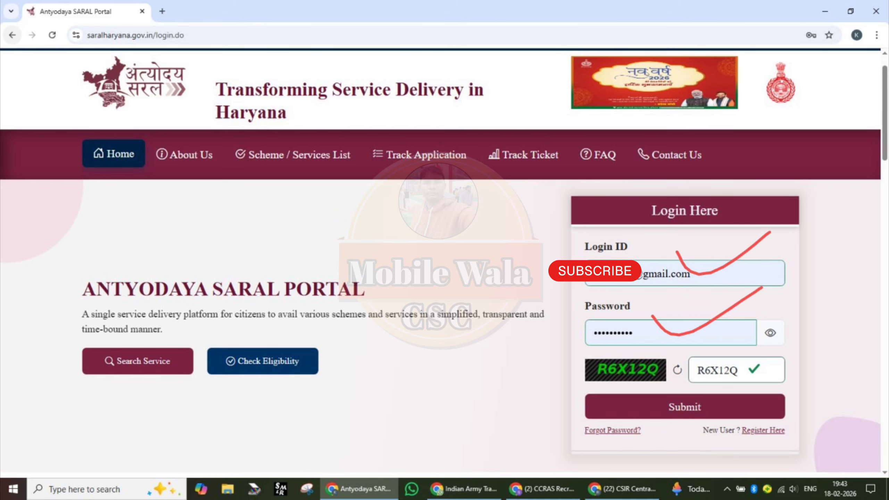
pyautogui.moveTo(713, 354); pyautogui.dragTo(810, 321)
pyautogui.moveTo(634, 405)
pyautogui.mouseDown()
pyautogui.moveTo(715, 390)
pyautogui.moveTo(739, 370)
pyautogui.mouseUp()
pyautogui.click(568, 81)
pyautogui.click(581, 92)
pyautogui.click(581, 93)
pyautogui.click(587, 90)
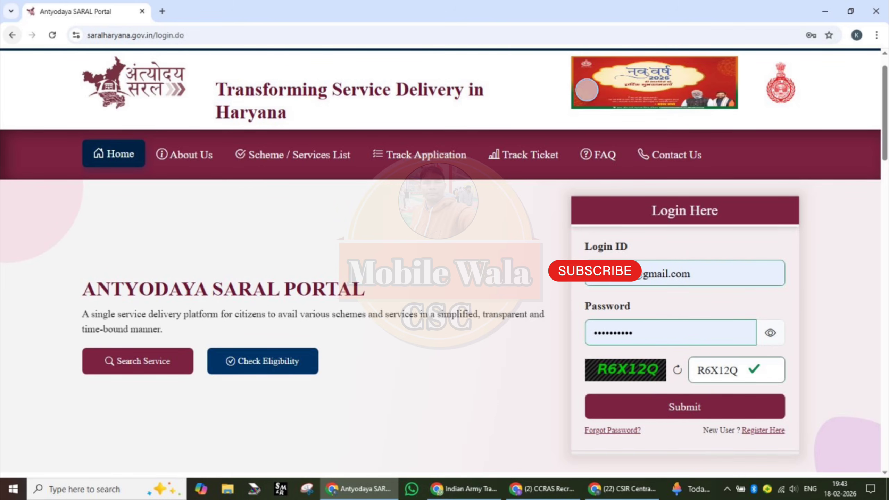
pyautogui.click(691, 94)
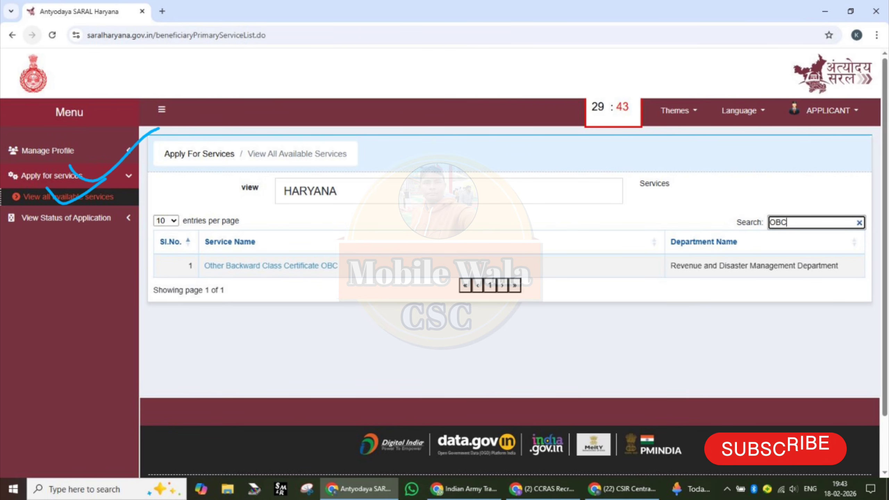
# - Underline the Other Backward Class Certificate OBC service in blue and draw several more lines below it
pyautogui.moveTo(164, 266); pyautogui.dragTo(326, 276)
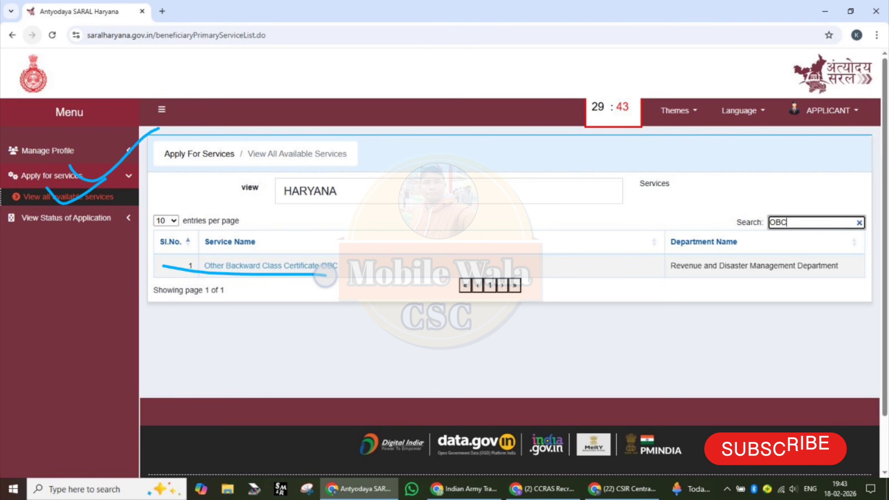
pyautogui.moveTo(189, 299); pyautogui.dragTo(356, 294)
pyautogui.moveTo(197, 324)
pyautogui.mouseDown()
pyautogui.moveTo(341, 319)
pyautogui.moveTo(346, 332)
pyautogui.mouseUp()
pyautogui.moveTo(202, 365); pyautogui.dragTo(348, 357)
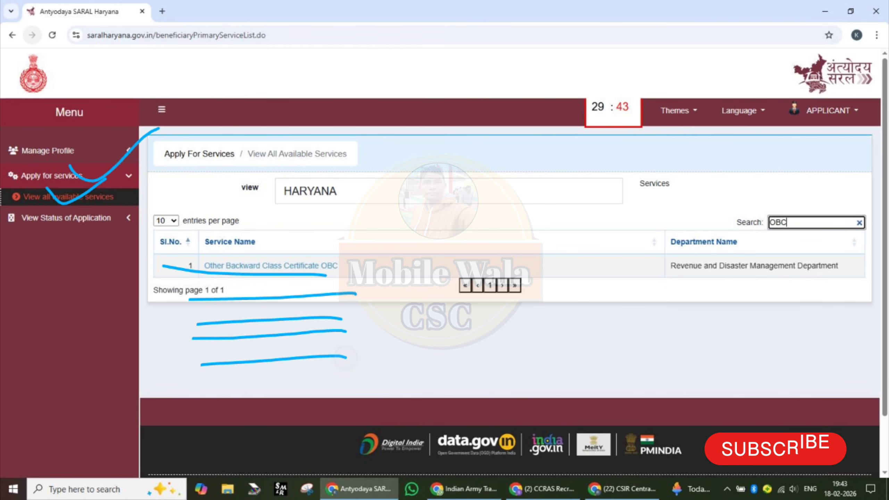
pyautogui.moveTo(214, 394); pyautogui.dragTo(363, 381)
pyautogui.moveTo(210, 417); pyautogui.dragTo(367, 411)
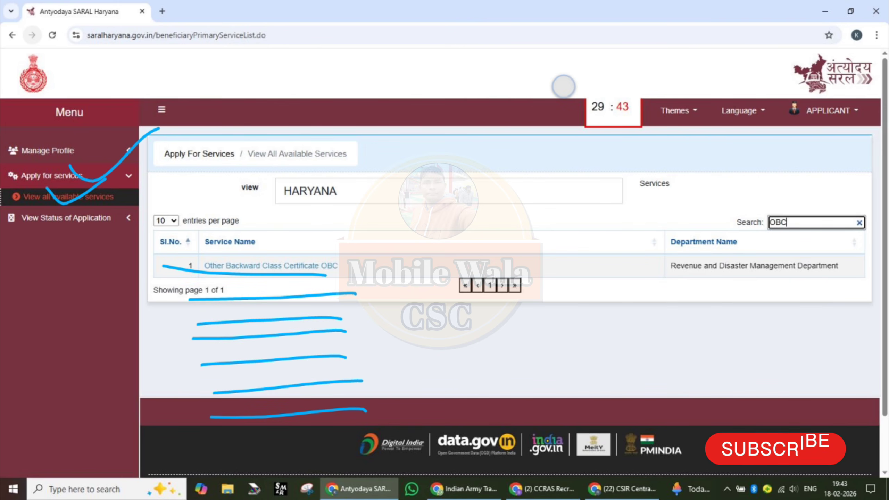
# - Undo all the blue lines around the service list and the ticks on the Apply for services menu entries
pyautogui.hotkey('ctrl', 'z')
pyautogui.hotkey('ctrl', 'z')
pyautogui.hotkey('ctrl', 'z')
pyautogui.hotkey('ctrl', 'z')
pyautogui.hotkey('ctrl', 'z')
pyautogui.hotkey('ctrl', 'z')
pyautogui.hotkey('ctrl', 'z')
pyautogui.hotkey('ctrl', 'z')
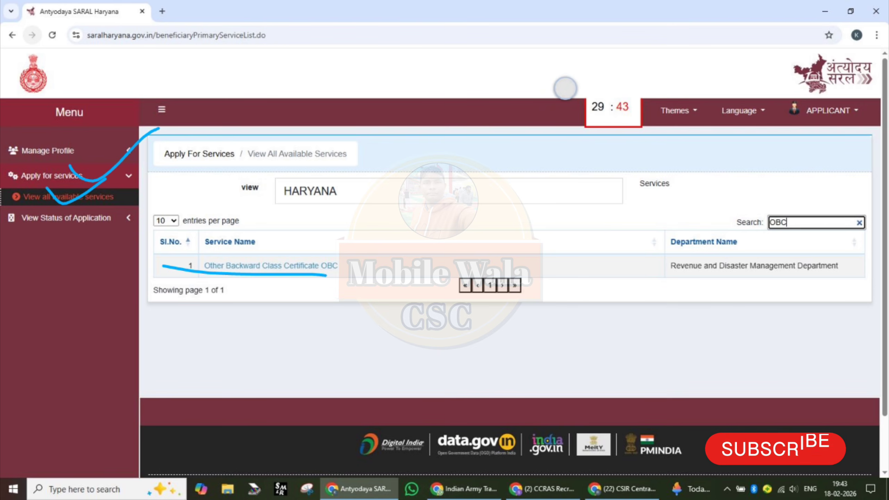
pyautogui.hotkey('ctrl', 'z')
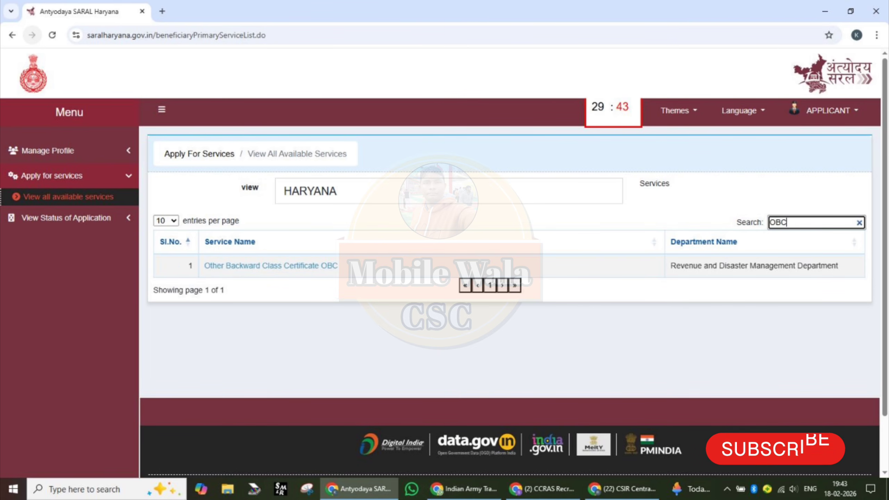
# - Circle the OBC search entry in blue and clear it, and circle and tick the Other Backward Class Certificate OBC service
pyautogui.moveTo(845, 206)
pyautogui.mouseDown()
pyautogui.moveTo(739, 191)
pyautogui.moveTo(766, 249)
pyautogui.moveTo(868, 236)
pyautogui.moveTo(789, 175)
pyautogui.moveTo(711, 209)
pyautogui.moveTo(803, 169)
pyautogui.mouseUp()
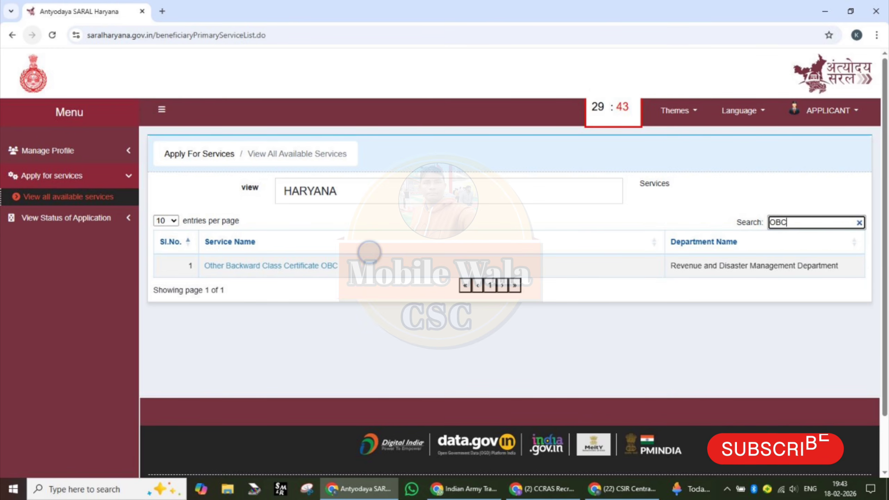
pyautogui.moveTo(369, 252)
pyautogui.mouseDown()
pyautogui.moveTo(202, 245)
pyautogui.moveTo(328, 294)
pyautogui.moveTo(196, 247)
pyautogui.mouseUp()
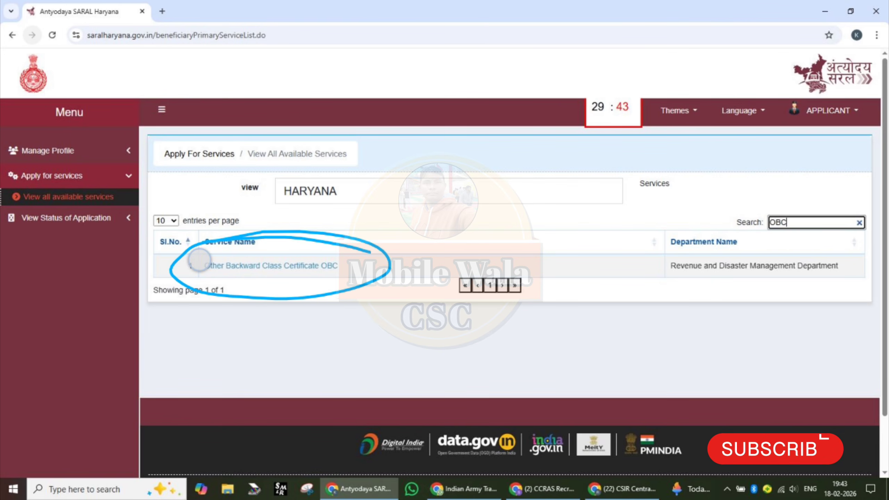
pyautogui.moveTo(200, 259); pyautogui.dragTo(284, 241)
pyautogui.moveTo(252, 265); pyautogui.dragTo(350, 239)
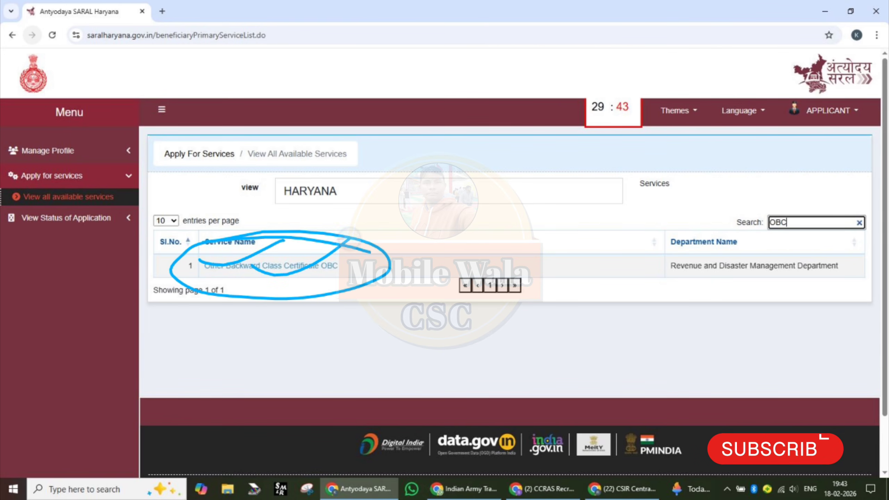
pyautogui.moveTo(253, 266)
pyautogui.mouseDown()
pyautogui.moveTo(262, 282)
pyautogui.moveTo(292, 288)
pyautogui.moveTo(398, 228)
pyautogui.mouseUp()
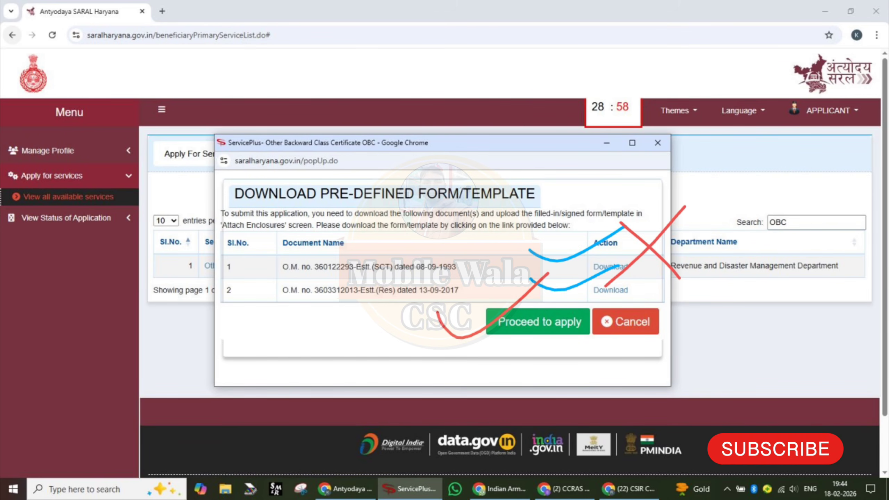
# - Replace the marks on the template download pop-up with a red circle and ticks around Proceed to apply
pyautogui.moveTo(482, 344)
pyautogui.mouseDown()
pyautogui.moveTo(493, 348)
pyautogui.moveTo(580, 290)
pyautogui.mouseUp()
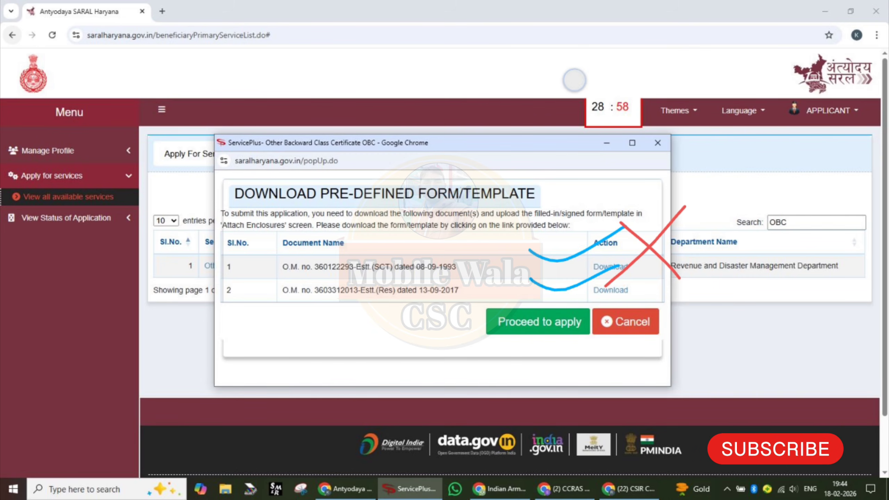
pyautogui.moveTo(589, 303)
pyautogui.mouseDown()
pyautogui.moveTo(595, 292)
pyautogui.moveTo(605, 334)
pyautogui.moveTo(478, 293)
pyautogui.mouseUp()
pyautogui.moveTo(413, 325); pyautogui.dragTo(564, 271)
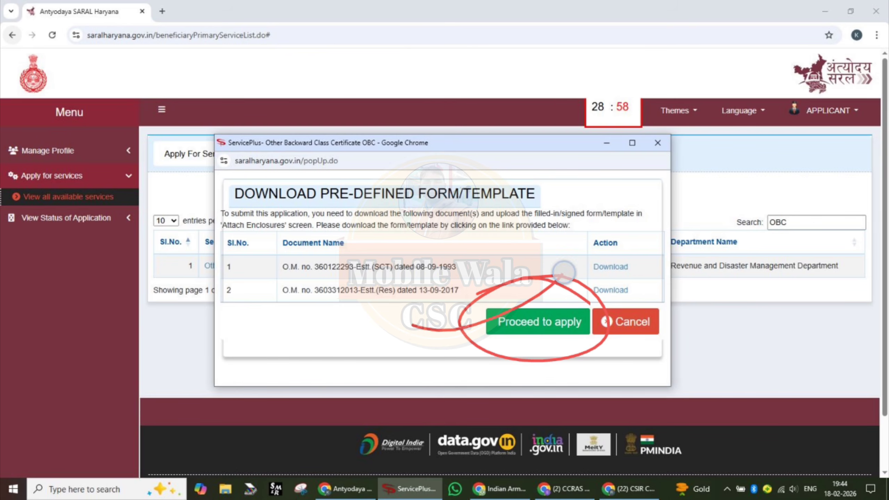
pyautogui.moveTo(451, 337); pyautogui.dragTo(583, 284)
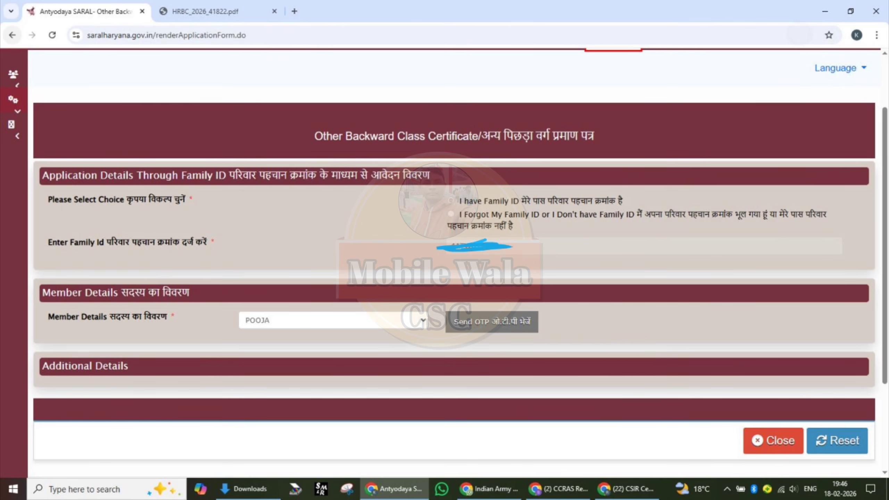
# - Tick the Other Backward Class Certificate form title and the Application Details Through Family ID section in blue
pyautogui.moveTo(372, 125); pyautogui.dragTo(511, 119)
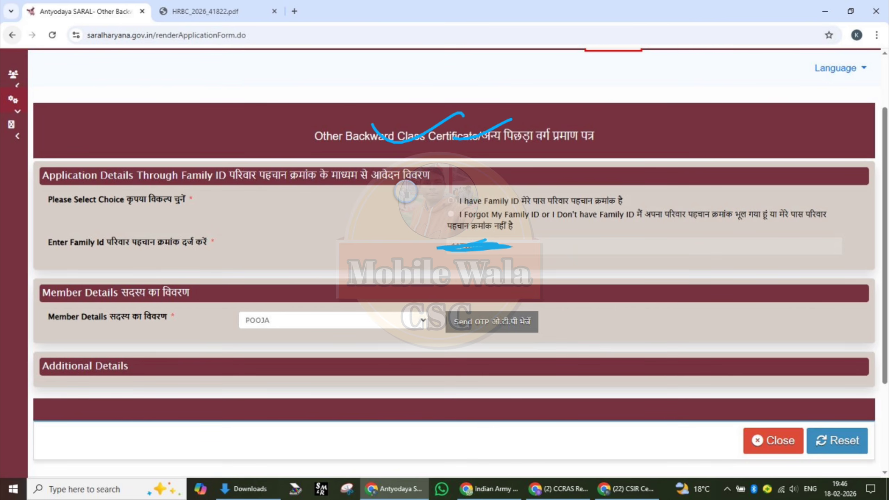
pyautogui.moveTo(406, 192); pyautogui.dragTo(475, 171)
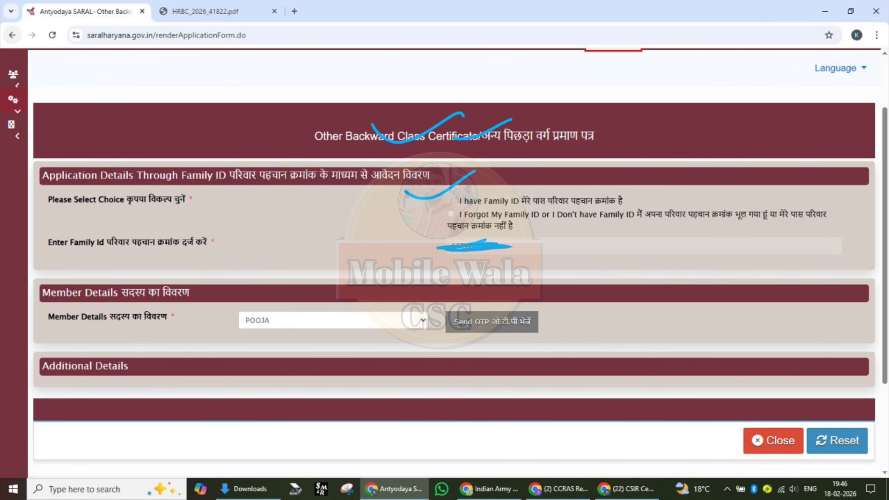
# - Tick the "I have Family ID" option in blue and undo all the ticks on the form title and Family ID section
pyautogui.moveTo(579, 188); pyautogui.dragTo(651, 171)
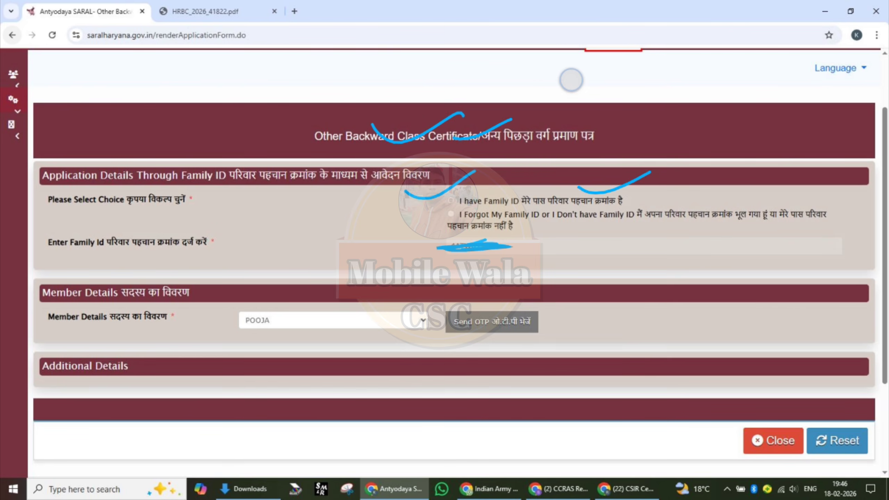
pyautogui.hotkey('ctrl', 'z')
pyautogui.hotkey('ctrl', 'z')
pyautogui.hotkey('ctrl', 'z')
pyautogui.hotkey('ctrl', 'z')
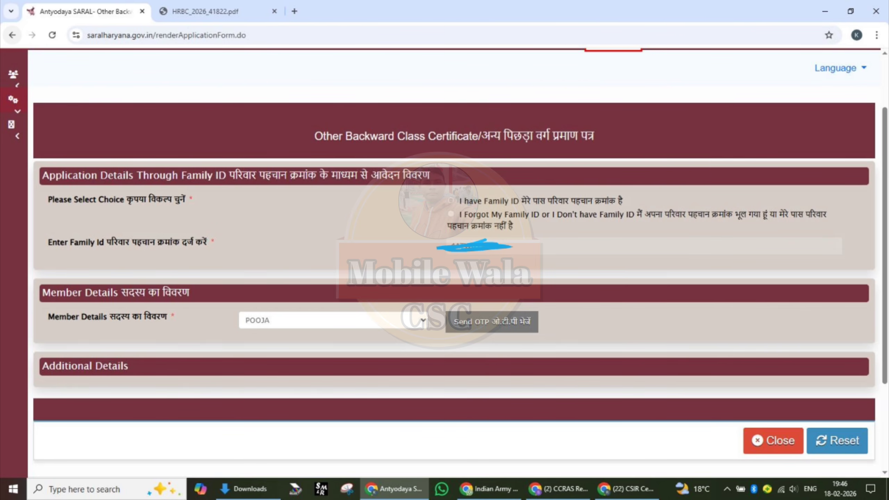
# - Circle and tick the Family ID value and box the area under its Enter Family Id label in blue, and undo these marks
pyautogui.moveTo(541, 227)
pyautogui.mouseDown()
pyautogui.moveTo(473, 223)
pyautogui.moveTo(426, 256)
pyautogui.moveTo(492, 265)
pyautogui.moveTo(557, 242)
pyautogui.moveTo(515, 224)
pyautogui.mouseUp()
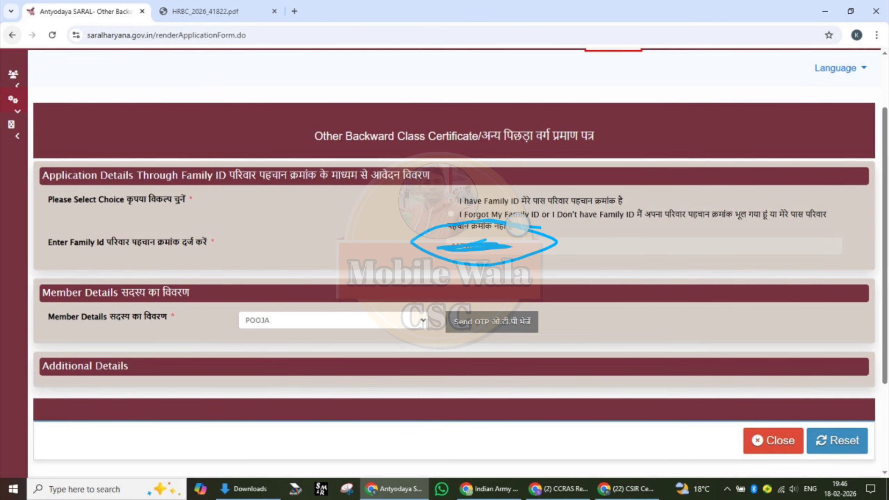
pyautogui.moveTo(518, 225); pyautogui.dragTo(615, 206)
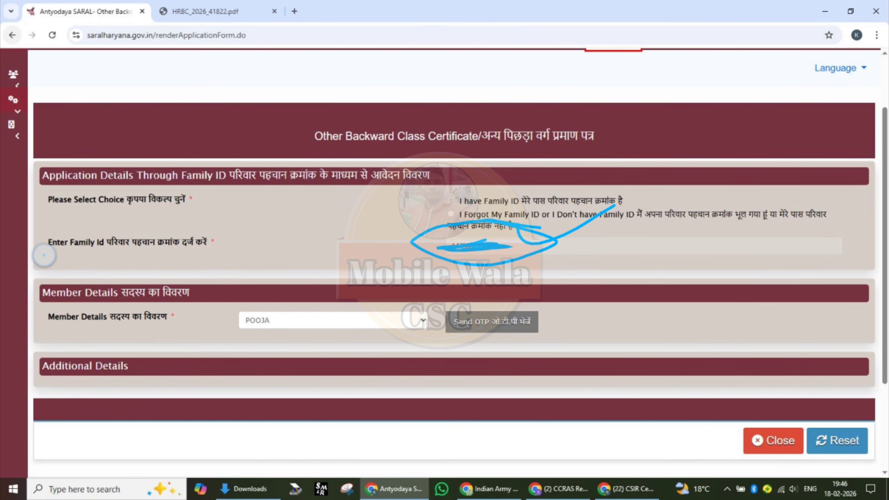
pyautogui.moveTo(44, 255)
pyautogui.mouseDown()
pyautogui.moveTo(228, 245)
pyautogui.moveTo(238, 269)
pyautogui.moveTo(67, 272)
pyautogui.moveTo(34, 244)
pyautogui.moveTo(56, 262)
pyautogui.moveTo(79, 265)
pyautogui.moveTo(135, 247)
pyautogui.moveTo(263, 232)
pyautogui.mouseUp()
pyautogui.hotkey('ctrl', 'z')
pyautogui.hotkey('ctrl', 'z')
pyautogui.hotkey('ctrl', 'z')
pyautogui.hotkey('ctrl', 'z')
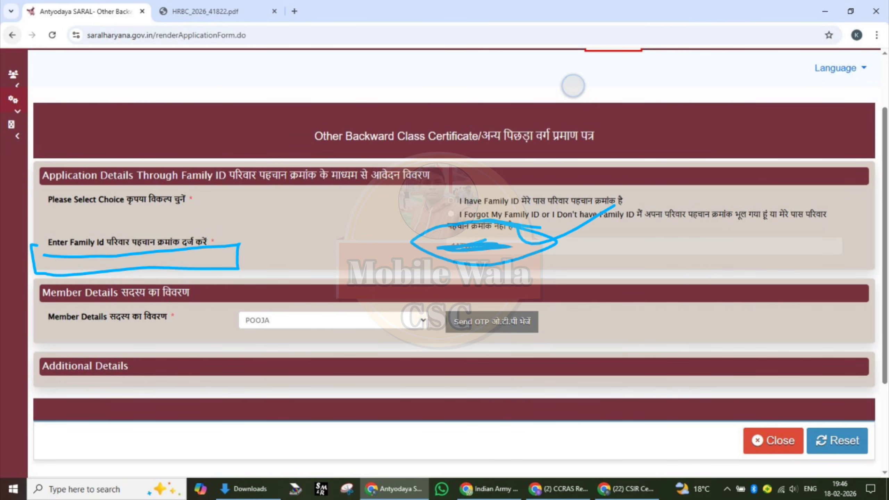
pyautogui.hotkey('ctrl', 'z')
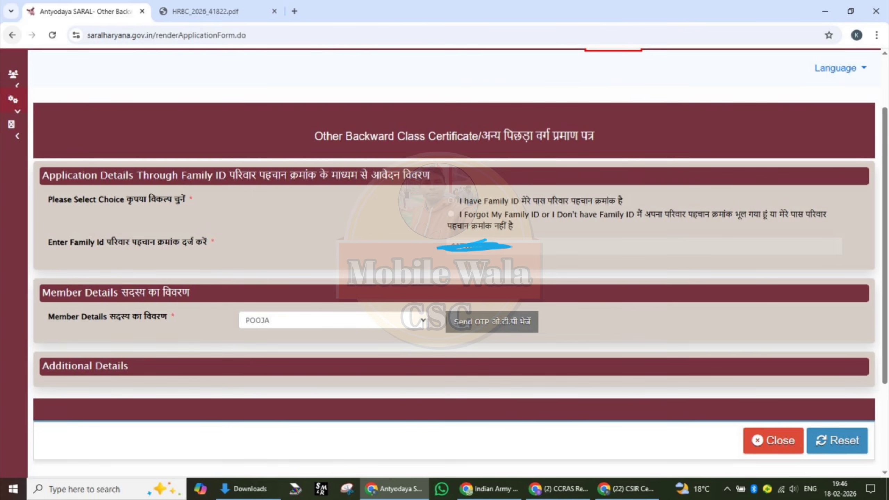
# - Tick the Member Details heading and member selection in blue, clear these ticks, and tick the member selection again
pyautogui.moveTo(90, 293); pyautogui.dragTo(251, 244)
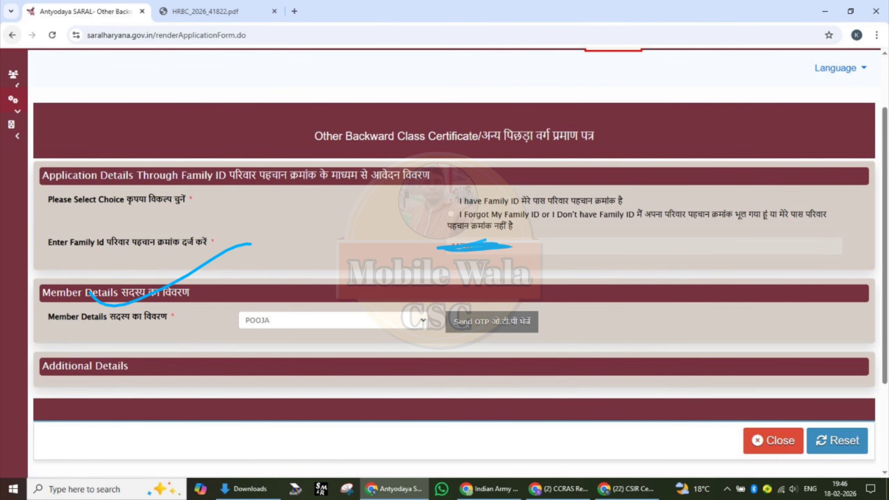
pyautogui.moveTo(283, 308); pyautogui.dragTo(378, 277)
pyautogui.moveTo(285, 331); pyautogui.dragTo(370, 315)
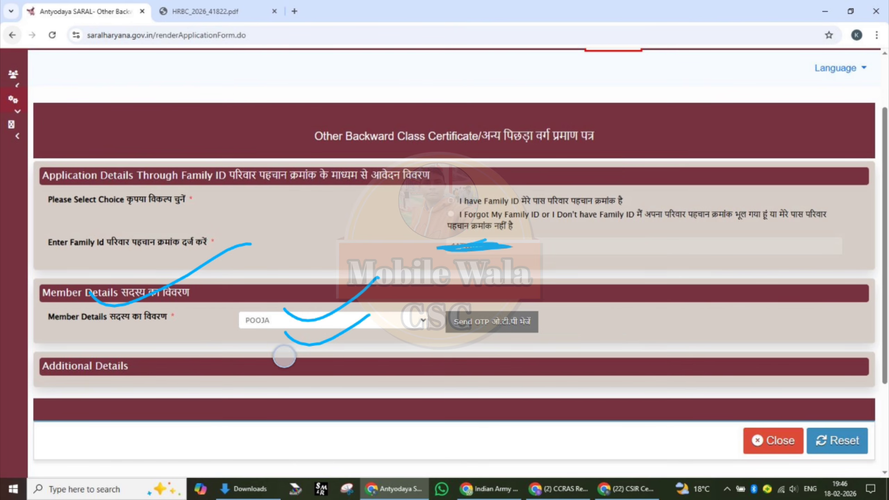
pyautogui.moveTo(284, 357); pyautogui.dragTo(361, 355)
pyautogui.moveTo(384, 316)
pyautogui.mouseDown()
pyautogui.moveTo(412, 317)
pyautogui.moveTo(444, 283)
pyautogui.mouseUp()
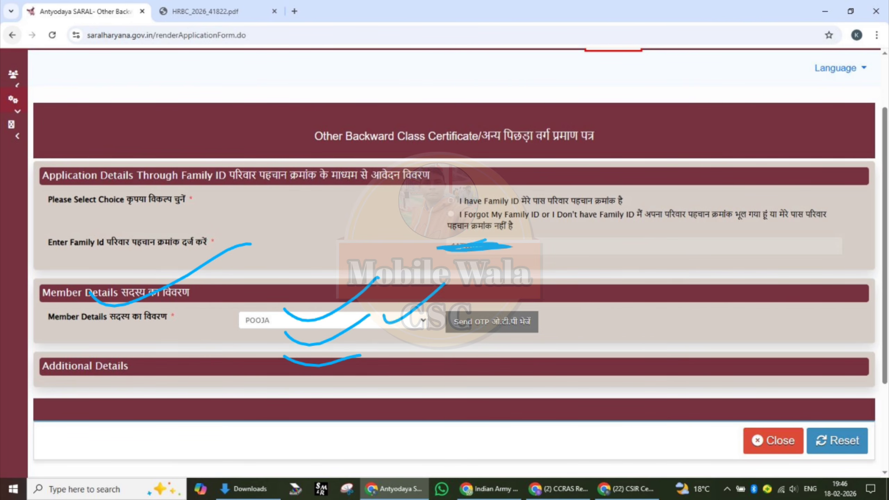
pyautogui.click(581, 91)
pyautogui.click(581, 91)
pyautogui.click(572, 84)
pyautogui.click(574, 88)
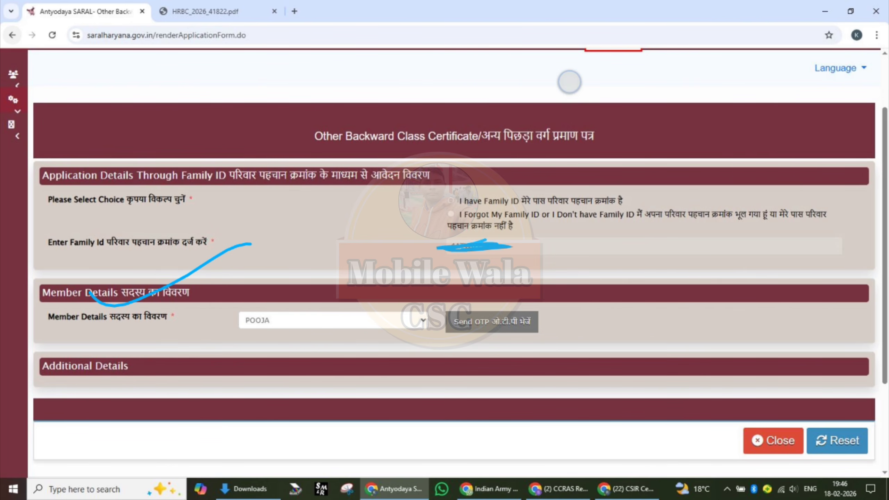
pyautogui.click(570, 82)
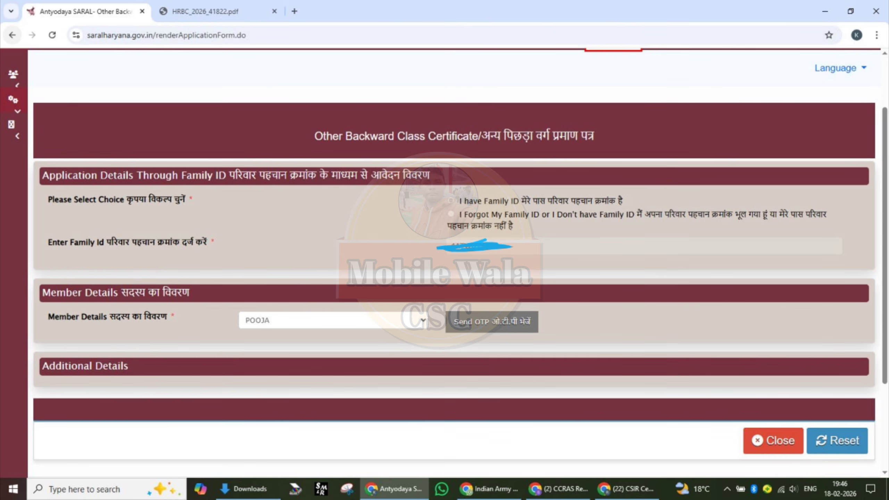
pyautogui.moveTo(246, 314); pyautogui.dragTo(340, 297)
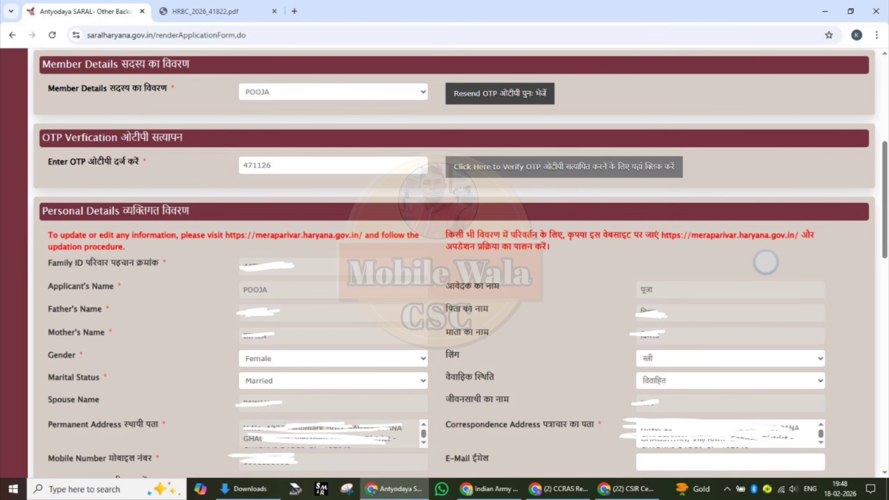
# - Tick Resend OTP, circle the Enter OTP field and tick the Verify OTP control in blue, and undo these marks
pyautogui.moveTo(464, 89)
pyautogui.mouseDown()
pyautogui.moveTo(469, 97)
pyautogui.moveTo(594, 54)
pyautogui.mouseUp()
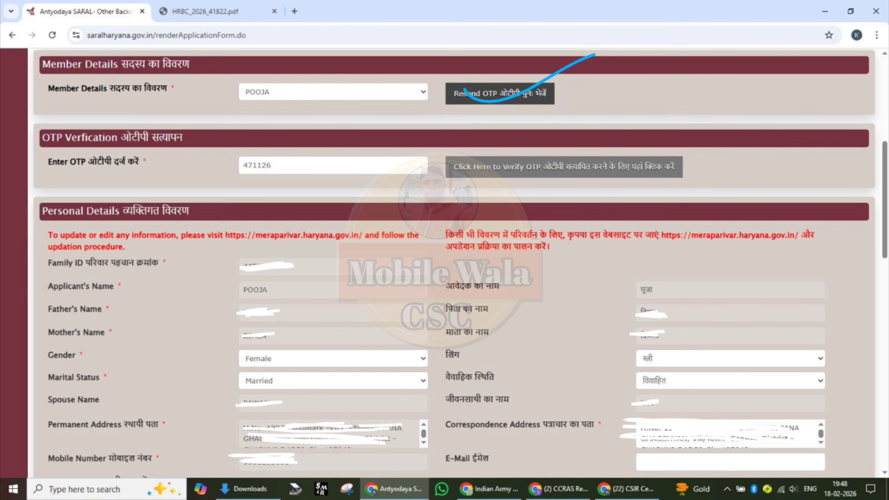
pyautogui.moveTo(282, 141)
pyautogui.mouseDown()
pyautogui.moveTo(234, 139)
pyautogui.moveTo(294, 139)
pyautogui.moveTo(213, 153)
pyautogui.mouseUp()
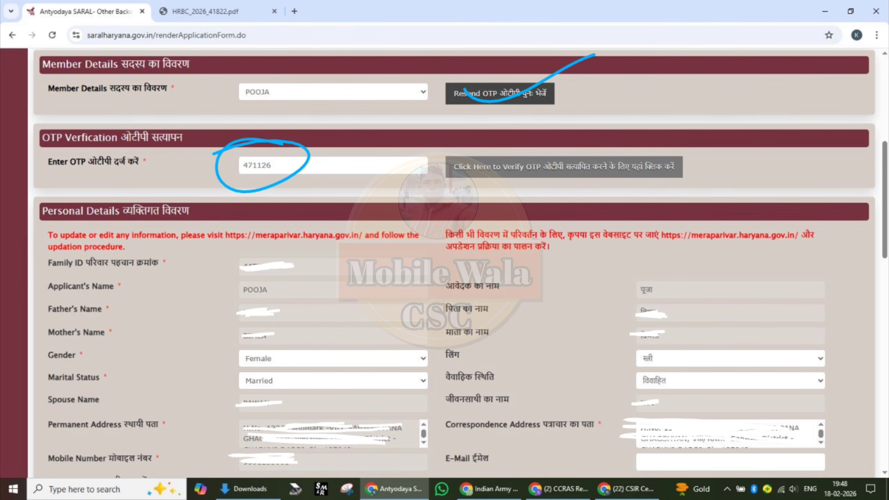
pyautogui.moveTo(451, 162)
pyautogui.mouseDown()
pyautogui.moveTo(497, 155)
pyautogui.moveTo(565, 126)
pyautogui.mouseUp()
pyautogui.moveTo(543, 162)
pyautogui.mouseDown()
pyautogui.moveTo(560, 184)
pyautogui.moveTo(693, 120)
pyautogui.mouseUp()
pyautogui.hotkey('ctrl', 'z')
pyautogui.hotkey('ctrl', 'z')
pyautogui.hotkey('ctrl', 'z')
pyautogui.hotkey('ctrl', 'z')
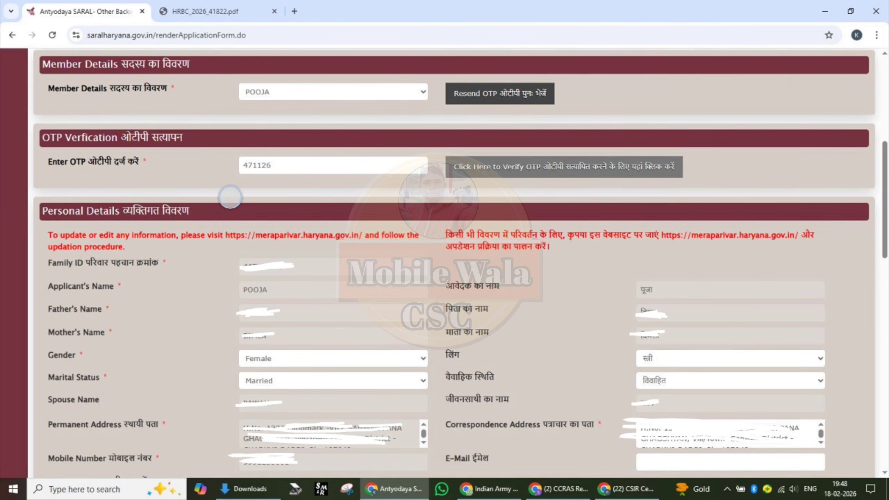
# - Circle the Personal Details heading in blue and tick the English and Hindi personal fields down to the correspondence address
pyautogui.moveTo(231, 198)
pyautogui.mouseDown()
pyautogui.moveTo(150, 183)
pyautogui.moveTo(20, 204)
pyautogui.moveTo(172, 239)
pyautogui.moveTo(161, 192)
pyautogui.moveTo(142, 198)
pyautogui.mouseUp()
pyautogui.moveTo(269, 278); pyautogui.dragTo(405, 246)
pyautogui.moveTo(300, 332)
pyautogui.mouseDown()
pyautogui.moveTo(388, 328)
pyautogui.moveTo(434, 302)
pyautogui.mouseUp()
pyautogui.moveTo(310, 387); pyautogui.dragTo(431, 379)
pyautogui.moveTo(653, 283)
pyautogui.mouseDown()
pyautogui.moveTo(659, 292)
pyautogui.moveTo(770, 268)
pyautogui.mouseUp()
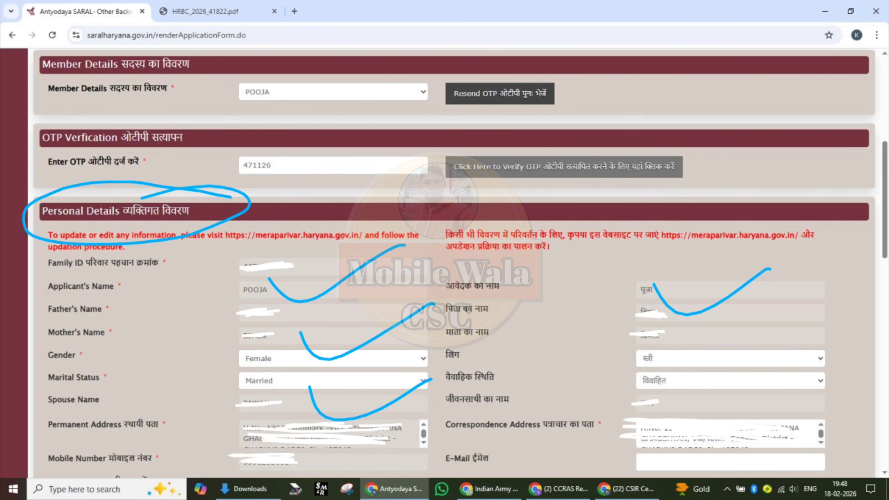
pyautogui.moveTo(687, 351); pyautogui.dragTo(802, 334)
pyautogui.moveTo(685, 396)
pyautogui.mouseDown()
pyautogui.moveTo(694, 412)
pyautogui.moveTo(791, 387)
pyautogui.mouseUp()
pyautogui.moveTo(679, 442); pyautogui.dragTo(780, 420)
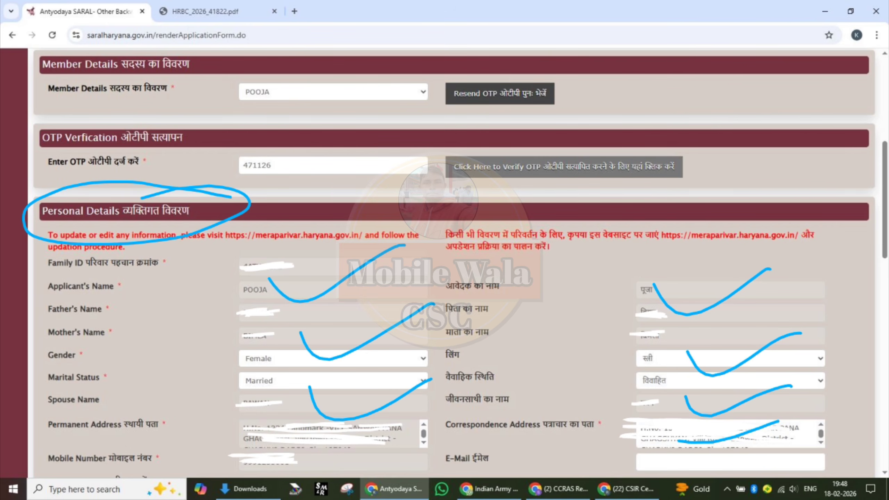
# - Undo the blue circle and all the ticks in the Personal Details section
pyautogui.hotkey('ctrl', 'z')
pyautogui.hotkey('ctrl', 'z')
pyautogui.hotkey('ctrl', 'z')
pyautogui.hotkey('ctrl', 'z')
pyautogui.hotkey('ctrl', 'z')
pyautogui.hotkey('ctrl', 'z')
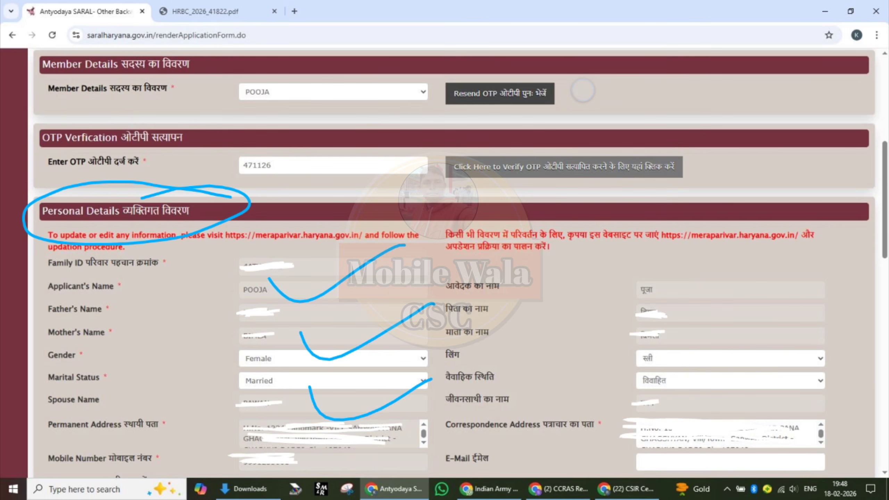
pyautogui.hotkey('ctrl', 'z')
pyautogui.hotkey('ctrl', 'z')
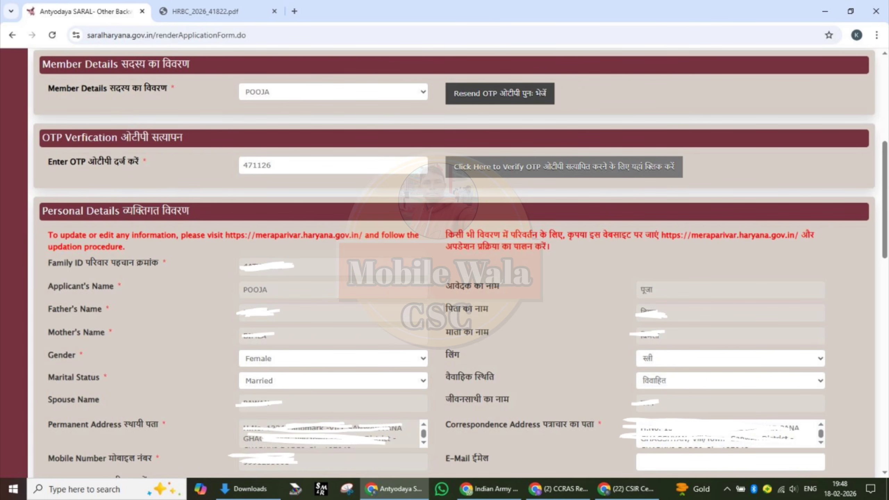
# - Tick the Verify OTP control and the English and Hindi personal fields in blue
pyautogui.moveTo(483, 163); pyautogui.dragTo(603, 145)
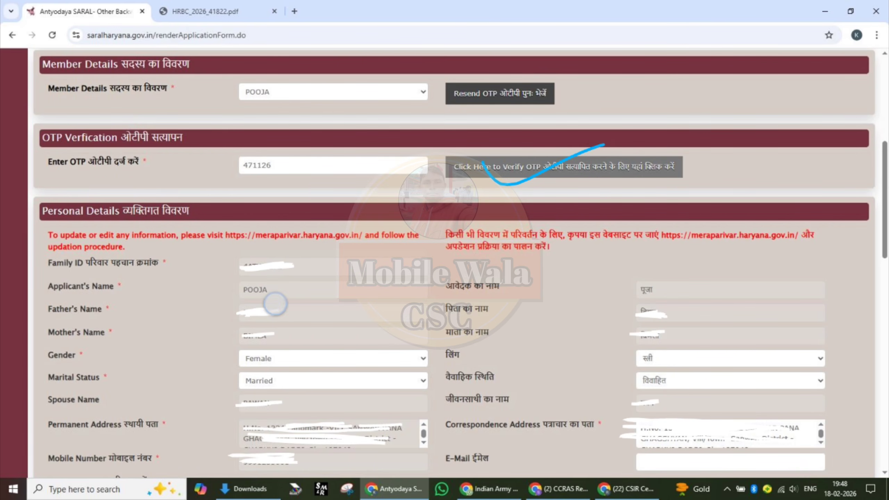
pyautogui.moveTo(275, 303); pyautogui.dragTo(411, 280)
pyautogui.moveTo(264, 398); pyautogui.dragTo(419, 358)
pyautogui.moveTo(620, 304); pyautogui.dragTo(739, 287)
pyautogui.moveTo(667, 410); pyautogui.dragTo(745, 370)
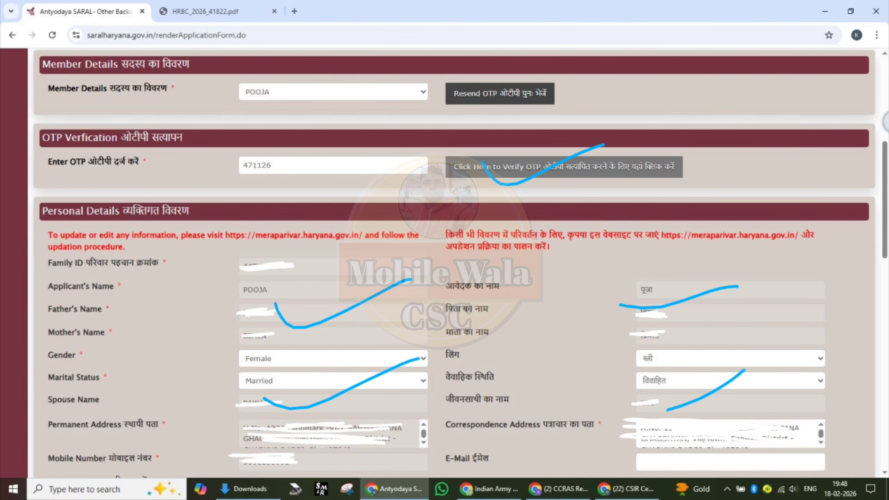
# - Circle the page's scrollbar in blue and draw a downward arrow beside it
pyautogui.moveTo(888, 123)
pyautogui.mouseDown()
pyautogui.moveTo(845, 235)
pyautogui.moveTo(888, 258)
pyautogui.moveTo(864, 113)
pyautogui.mouseUp()
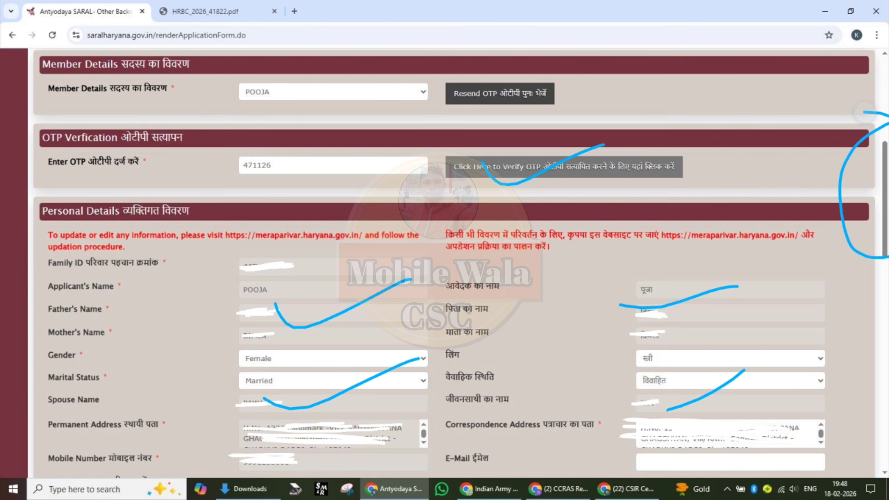
pyautogui.moveTo(872, 195); pyautogui.dragTo(863, 368)
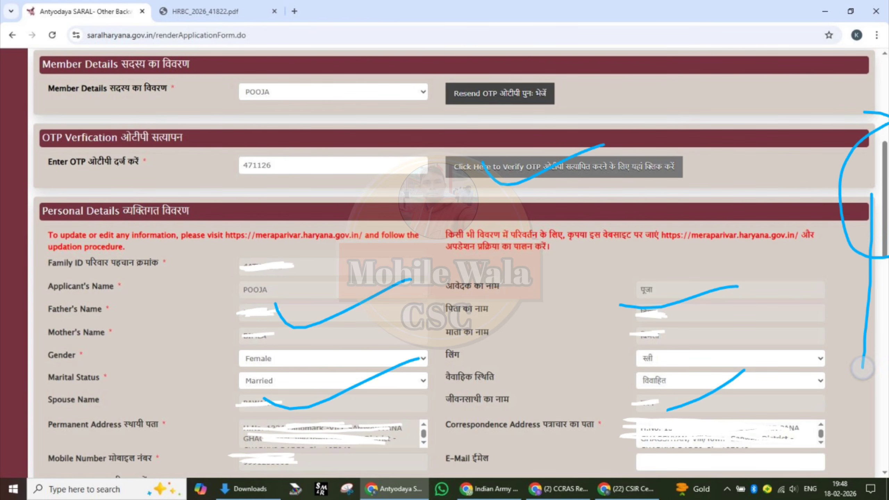
pyautogui.moveTo(835, 301)
pyautogui.mouseDown()
pyautogui.moveTo(854, 378)
pyautogui.moveTo(875, 303)
pyautogui.mouseUp()
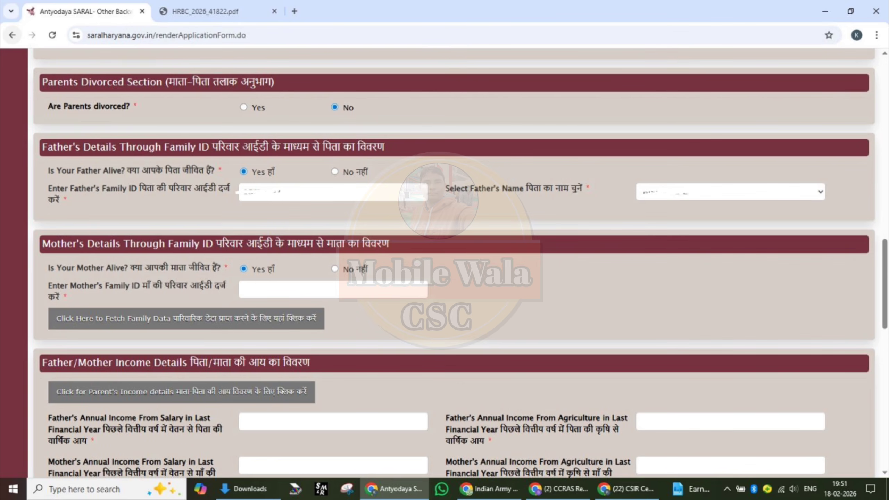
# - Tick the Parents Divorced Section heading and circle its Yes option in blue, and undo both marks
pyautogui.moveTo(139, 72); pyautogui.dragTo(253, 44)
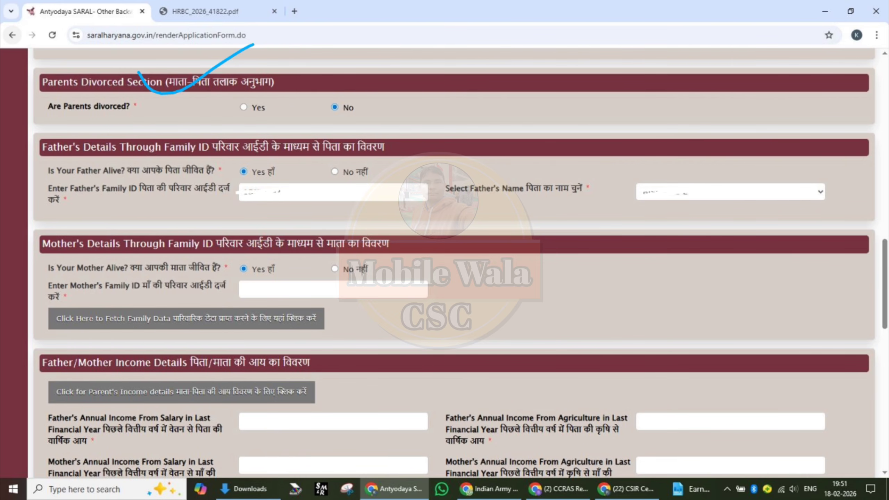
pyautogui.moveTo(281, 90); pyautogui.dragTo(224, 94)
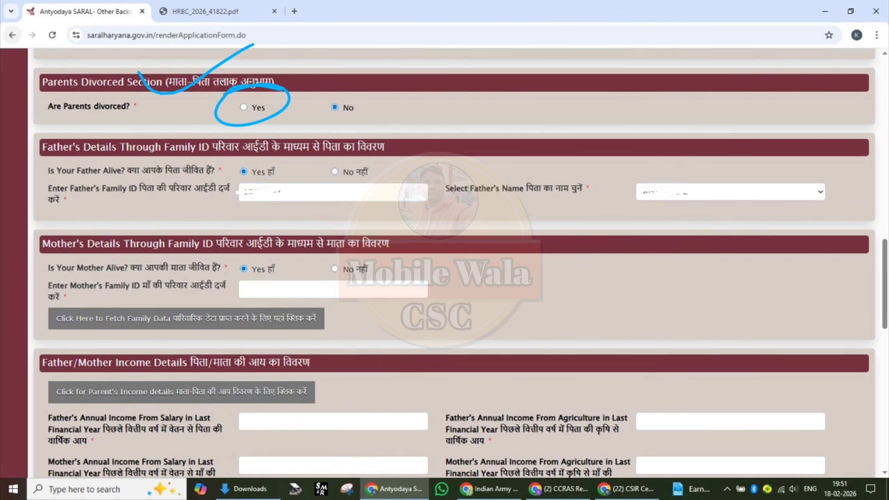
pyautogui.hotkey('ctrl', 'z')
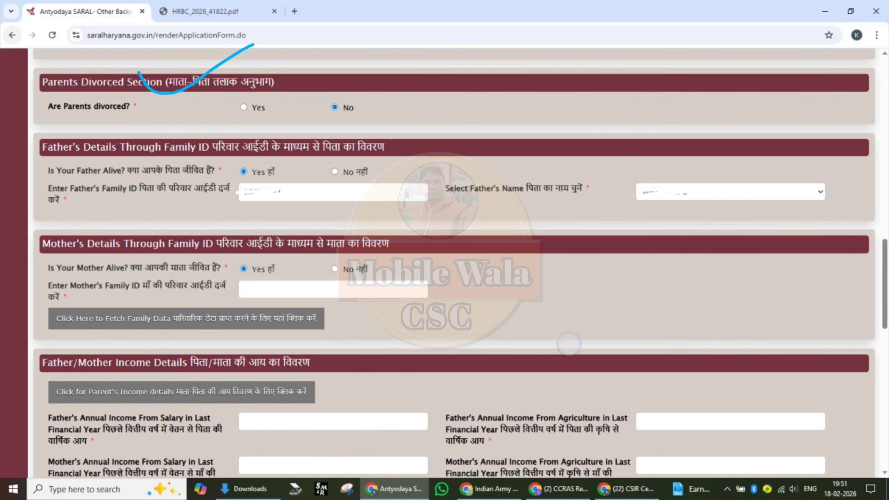
pyautogui.hotkey('ctrl', 'z')
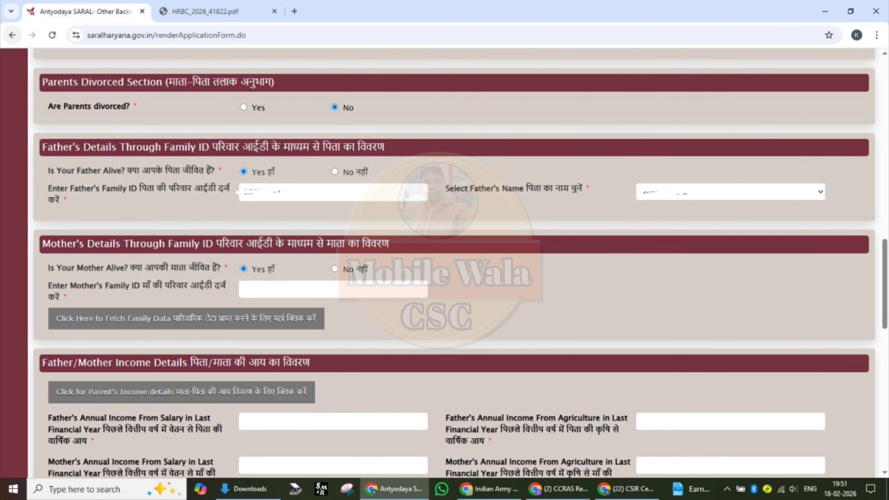
# - Circle No for divorced parents, and mark the Father's Details heading, its Yes option and the father's Family ID field in blue
pyautogui.moveTo(375, 75)
pyautogui.mouseDown()
pyautogui.moveTo(342, 121)
pyautogui.moveTo(312, 84)
pyautogui.mouseUp()
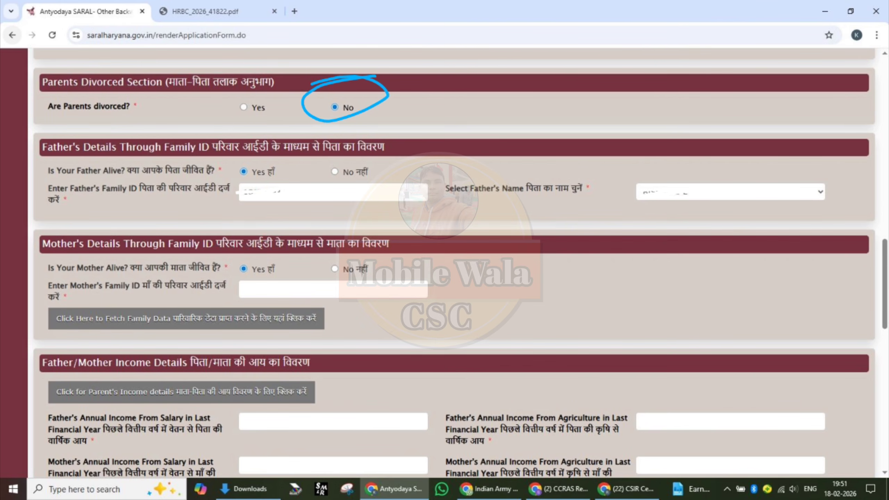
pyautogui.moveTo(52, 135)
pyautogui.mouseDown()
pyautogui.moveTo(135, 120)
pyautogui.moveTo(210, 134)
pyautogui.moveTo(247, 114)
pyautogui.mouseUp()
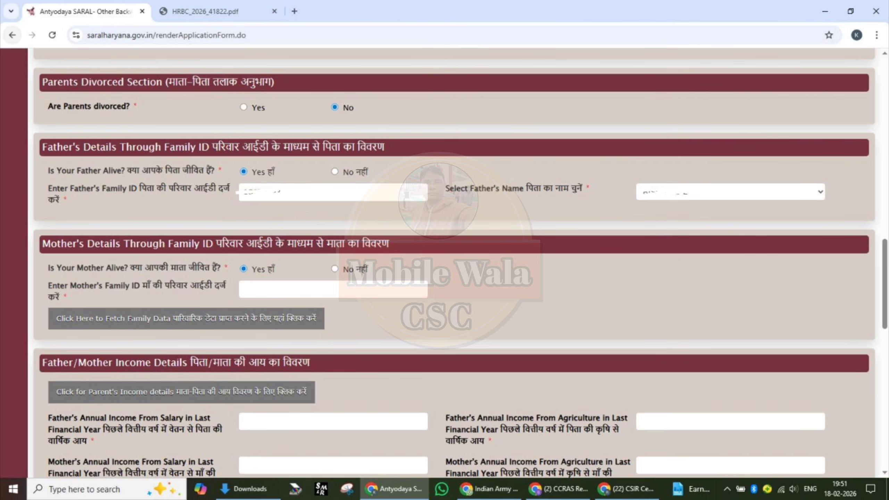
pyautogui.moveTo(280, 149)
pyautogui.mouseDown()
pyautogui.moveTo(216, 160)
pyautogui.moveTo(263, 182)
pyautogui.moveTo(299, 166)
pyautogui.moveTo(228, 148)
pyautogui.mouseUp()
pyautogui.moveTo(326, 179)
pyautogui.mouseDown()
pyautogui.moveTo(210, 198)
pyautogui.moveTo(309, 215)
pyautogui.moveTo(338, 182)
pyautogui.moveTo(259, 179)
pyautogui.mouseUp()
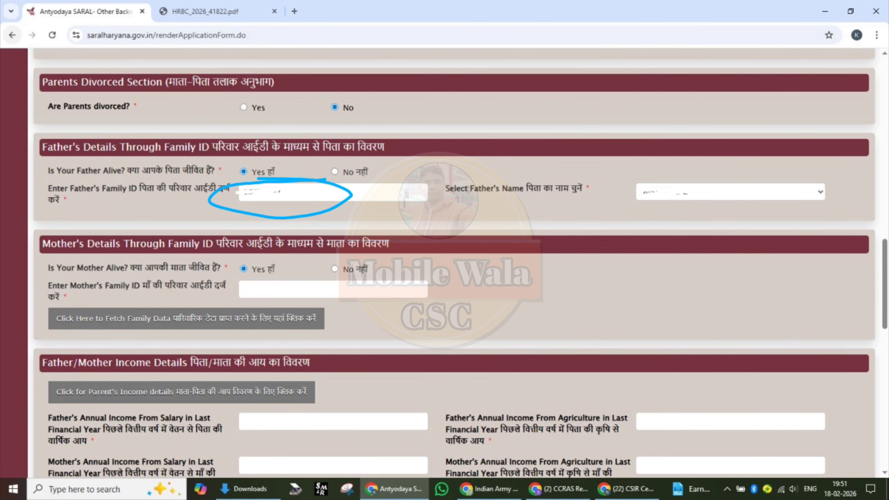
# - Draw two blue ticks over the Parents Divorced Section heading and undo them
pyautogui.moveTo(241, 64)
pyautogui.mouseDown()
pyautogui.moveTo(260, 75)
pyautogui.moveTo(341, 41)
pyautogui.mouseUp()
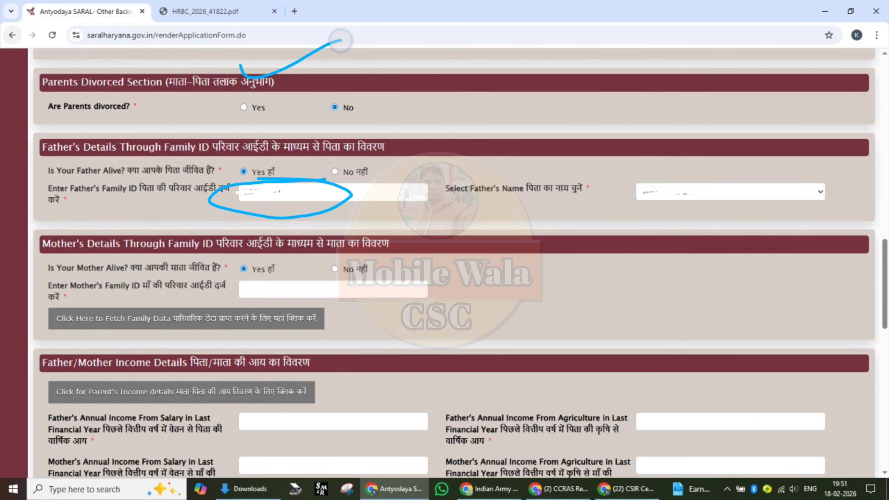
pyautogui.moveTo(277, 86); pyautogui.dragTo(415, 49)
pyautogui.hotkey('ctrl', 'z')
pyautogui.hotkey('ctrl', 'z')
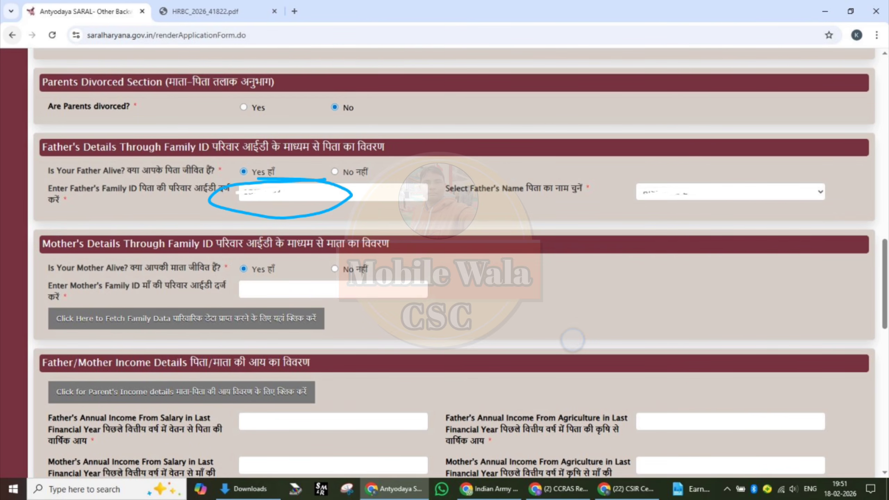
# - Draw ticks by the father's Family ID field, undo them and the circle, and tick the field again in blue
pyautogui.moveTo(203, 197)
pyautogui.mouseDown()
pyautogui.moveTo(215, 201)
pyautogui.moveTo(308, 153)
pyautogui.mouseUp()
pyautogui.moveTo(247, 200); pyautogui.dragTo(338, 171)
pyautogui.hotkey('ctrl', 'z')
pyautogui.hotkey('ctrl', 'z')
pyautogui.hotkey('ctrl', 'z')
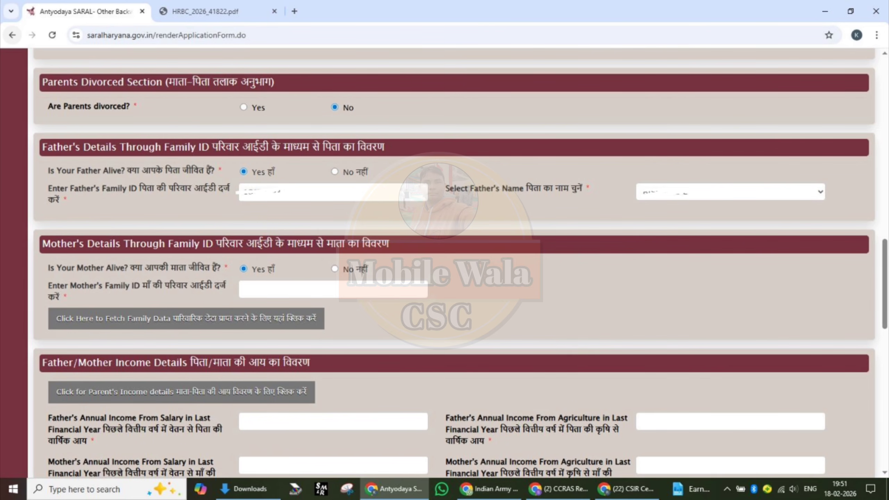
pyautogui.moveTo(238, 191); pyautogui.dragTo(338, 157)
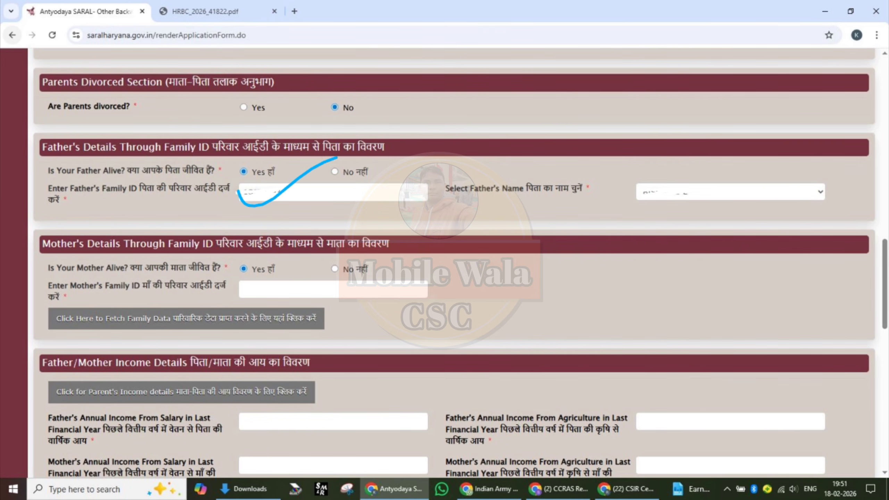
# - Circle the mother's Fetch Family Data option in blue, tick it twice, and underline the father's Family ID row
pyautogui.moveTo(350, 307)
pyautogui.mouseDown()
pyautogui.moveTo(113, 299)
pyautogui.moveTo(26, 331)
pyautogui.moveTo(220, 354)
pyautogui.moveTo(366, 326)
pyautogui.moveTo(346, 307)
pyautogui.mouseUp()
pyautogui.moveTo(71, 220); pyautogui.dragTo(312, 212)
pyautogui.moveTo(75, 313)
pyautogui.mouseDown()
pyautogui.moveTo(87, 322)
pyautogui.moveTo(186, 300)
pyautogui.moveTo(198, 317)
pyautogui.moveTo(270, 299)
pyautogui.mouseUp()
pyautogui.moveTo(220, 315)
pyautogui.mouseDown()
pyautogui.moveTo(241, 323)
pyautogui.moveTo(327, 291)
pyautogui.mouseUp()
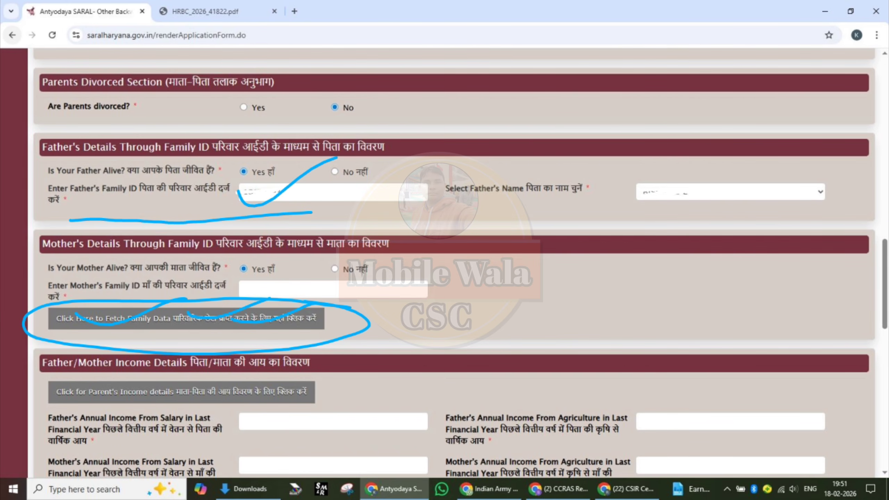
# - Circle and tick the father's name selection in blue, and draw another tick by the father's Family ID field
pyautogui.moveTo(761, 171)
pyautogui.mouseDown()
pyautogui.moveTo(676, 161)
pyautogui.moveTo(620, 206)
pyautogui.moveTo(821, 208)
pyautogui.moveTo(675, 164)
pyautogui.mouseUp()
pyautogui.moveTo(313, 193); pyautogui.dragTo(395, 169)
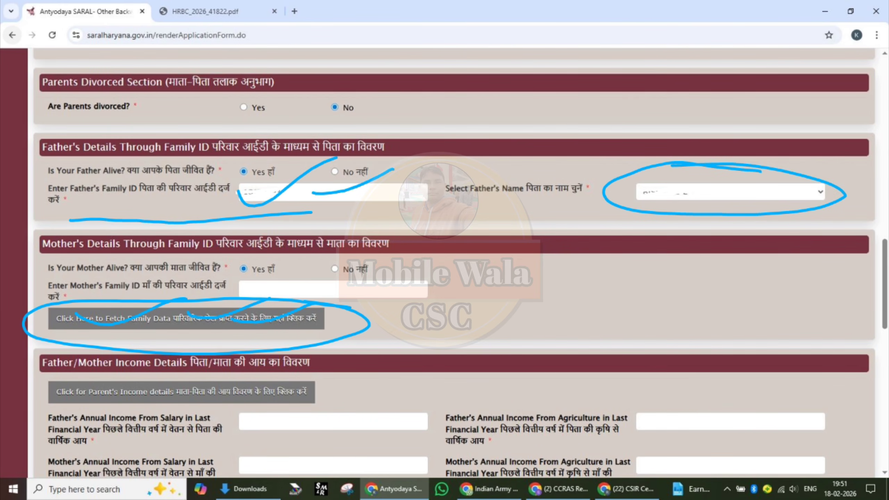
pyautogui.moveTo(667, 192)
pyautogui.mouseDown()
pyautogui.moveTo(681, 198)
pyautogui.moveTo(791, 149)
pyautogui.mouseUp()
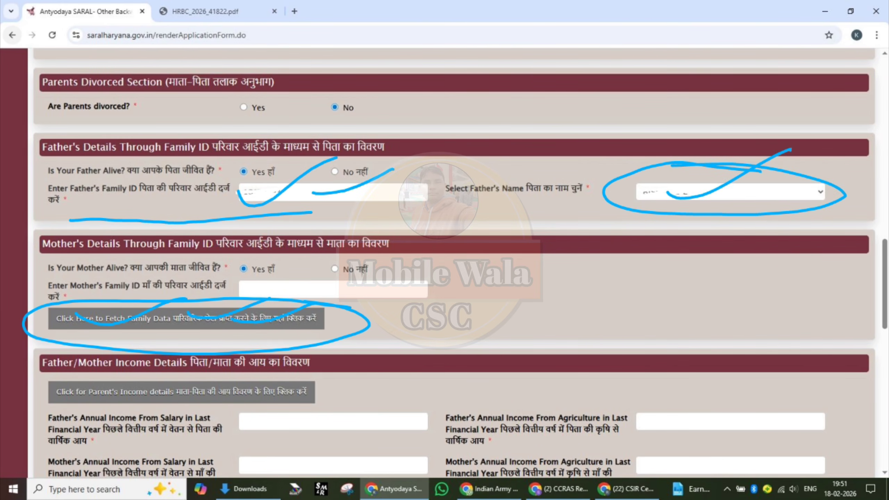
# - Undo all the blue marks in the father's and mother's details sections
pyautogui.hotkey('ctrl', 'z')
pyautogui.hotkey('ctrl', 'z')
pyautogui.hotkey('ctrl', 'z')
pyautogui.hotkey('ctrl', 'z')
pyautogui.hotkey('ctrl', 'z')
pyautogui.hotkey('ctrl', 'z')
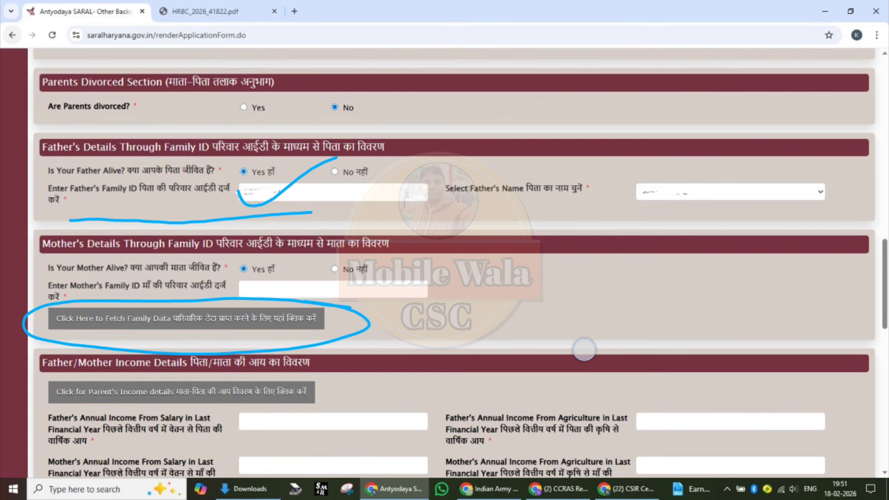
pyautogui.hotkey('ctrl', 'z')
pyautogui.hotkey('ctrl', 'z')
pyautogui.hotkey('ctrl', 'z')
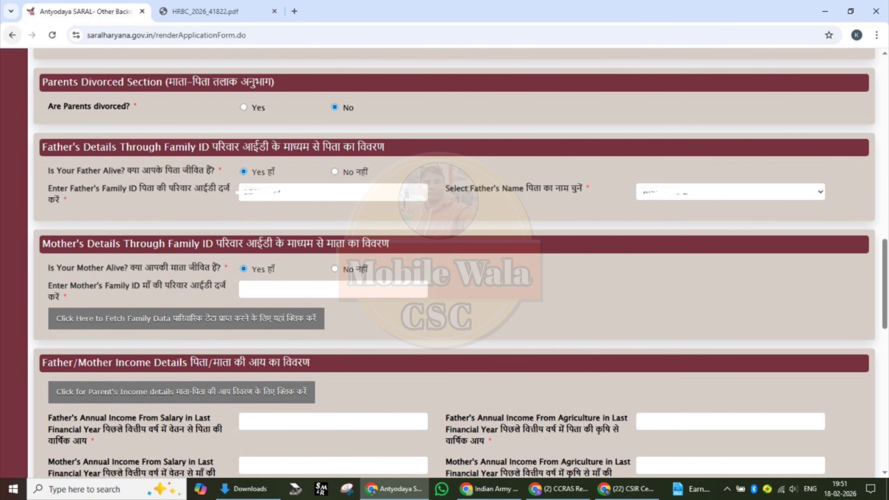
# - Draw blue ticks over the father's name selection, the Family ID field and the area below them, and undo them
pyautogui.moveTo(659, 209); pyautogui.dragTo(776, 176)
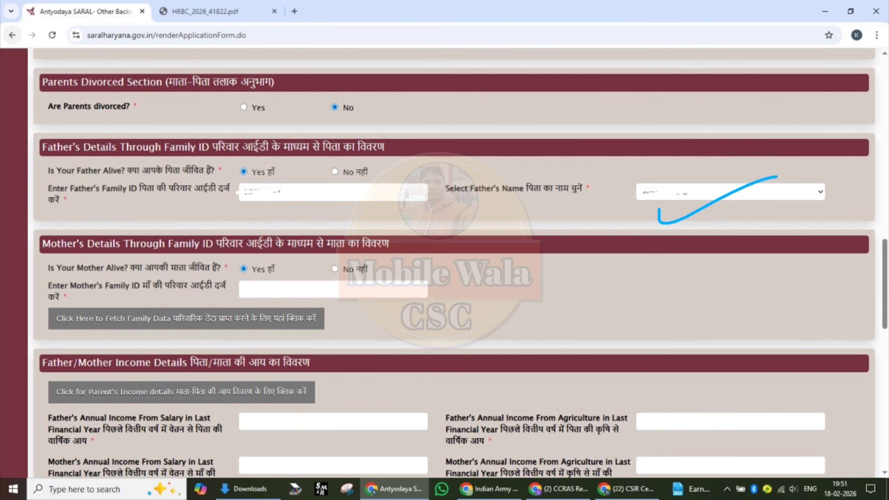
pyautogui.hotkey('ctrl', 'z')
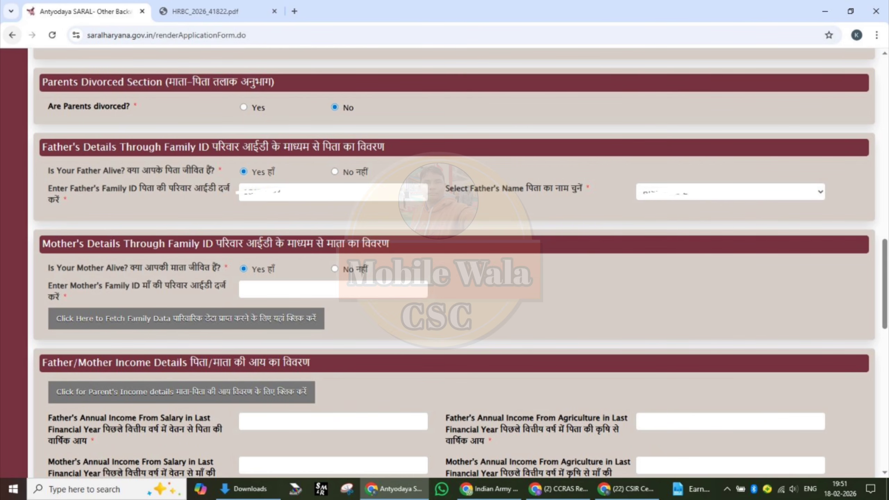
pyautogui.moveTo(234, 196); pyautogui.dragTo(355, 162)
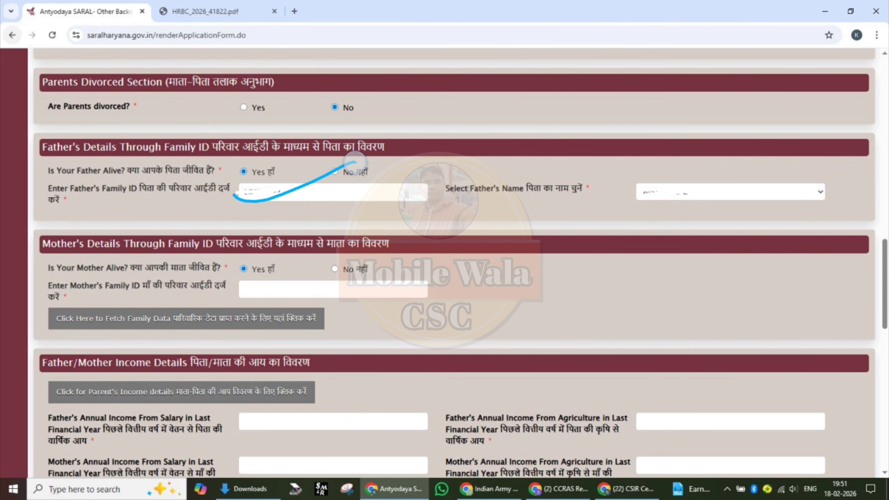
pyautogui.moveTo(315, 203); pyautogui.dragTo(441, 178)
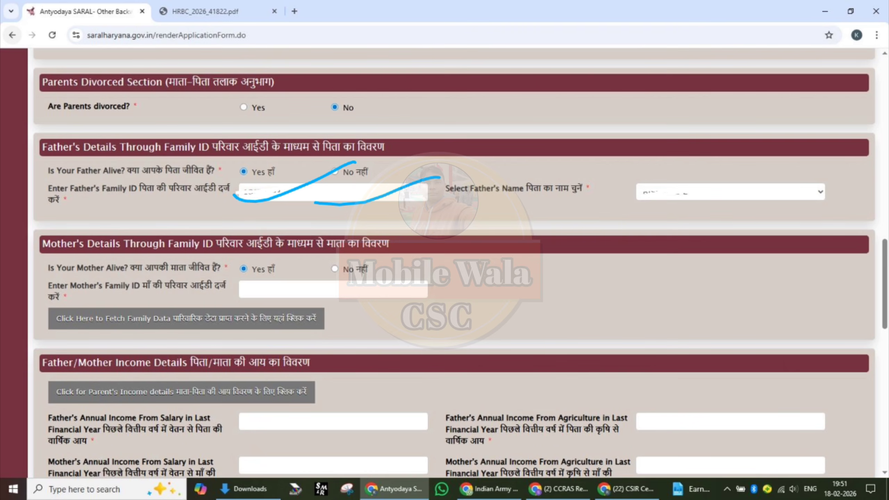
pyautogui.moveTo(190, 230); pyautogui.dragTo(309, 216)
pyautogui.moveTo(416, 218); pyautogui.dragTo(505, 212)
pyautogui.moveTo(588, 218); pyautogui.dragTo(691, 197)
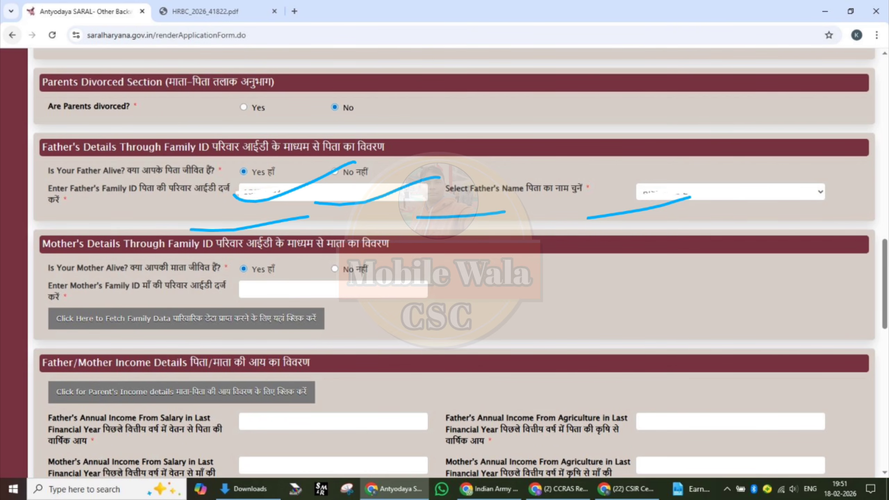
pyautogui.hotkey('ctrl', 'z')
pyautogui.hotkey('ctrl', 'z')
pyautogui.hotkey('ctrl', 'z')
pyautogui.hotkey('ctrl', 'z')
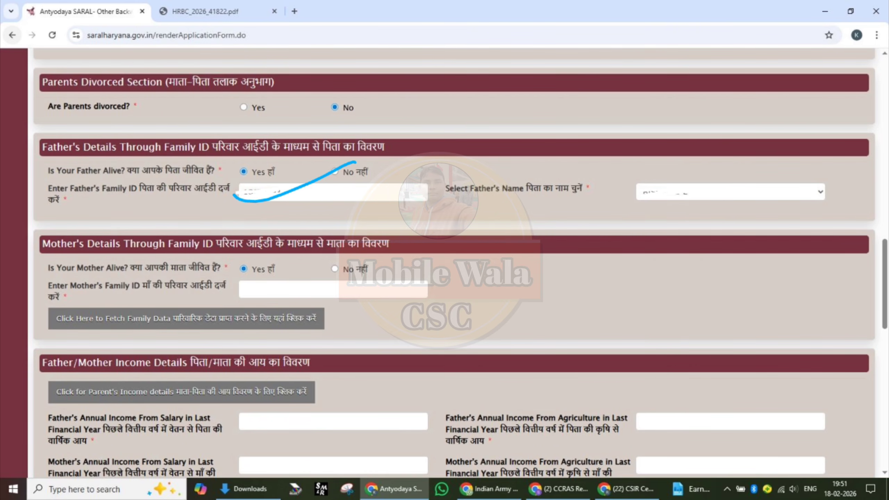
pyautogui.hotkey('ctrl', 'z')
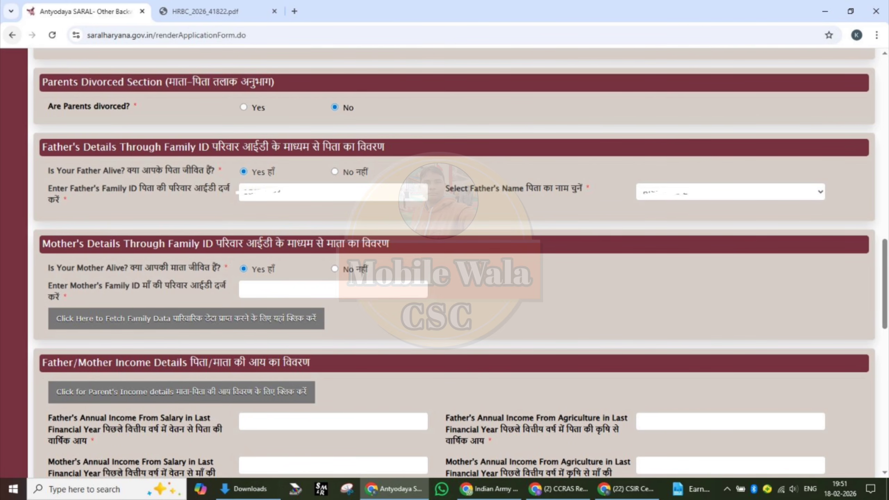
# - Circle Yes for both parents being alive, and tick the father's Family ID and name fields in blue
pyautogui.moveTo(283, 161); pyautogui.dragTo(232, 166)
pyautogui.moveTo(288, 246)
pyautogui.mouseDown()
pyautogui.moveTo(276, 272)
pyautogui.moveTo(275, 238)
pyautogui.mouseUp()
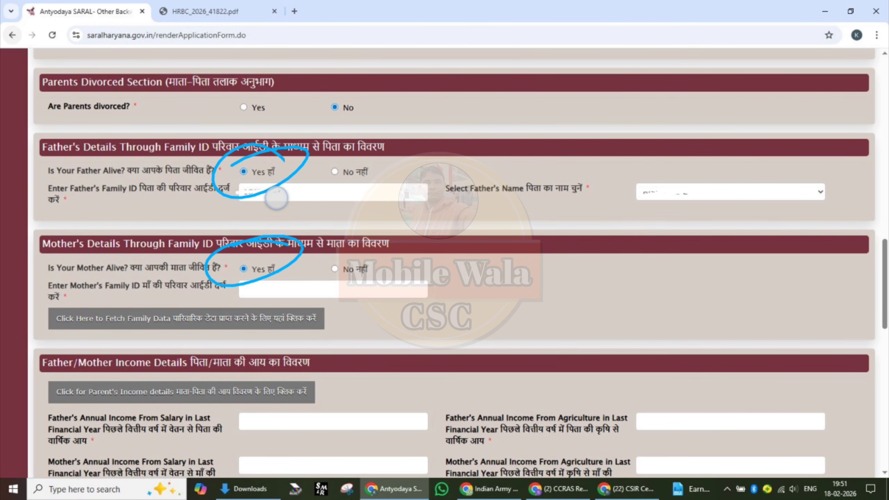
pyautogui.moveTo(276, 199); pyautogui.dragTo(371, 167)
pyautogui.moveTo(677, 194)
pyautogui.mouseDown()
pyautogui.moveTo(711, 196)
pyautogui.moveTo(781, 164)
pyautogui.mouseUp()
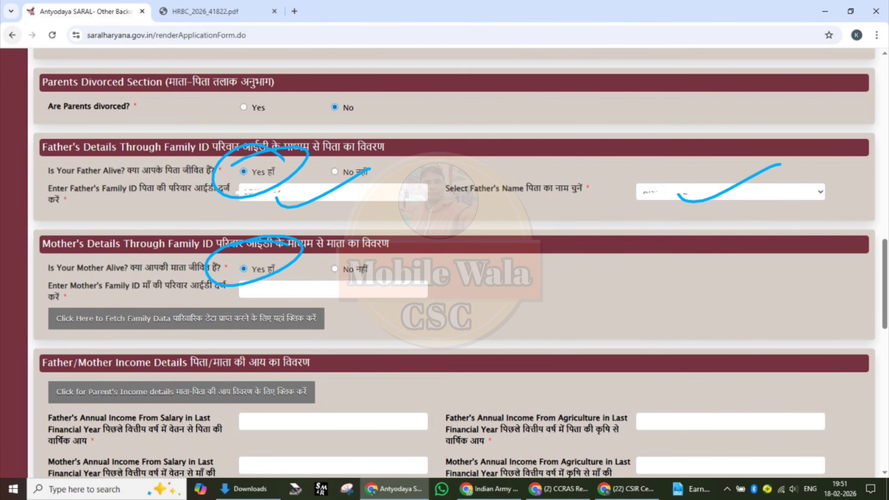
# - Draw blue ticks across the mother's Family ID row and its empty space, plus one over the father's Family ID field
pyautogui.moveTo(320, 297); pyautogui.dragTo(424, 281)
pyautogui.moveTo(478, 284); pyautogui.dragTo(576, 265)
pyautogui.moveTo(615, 285); pyautogui.dragTo(727, 265)
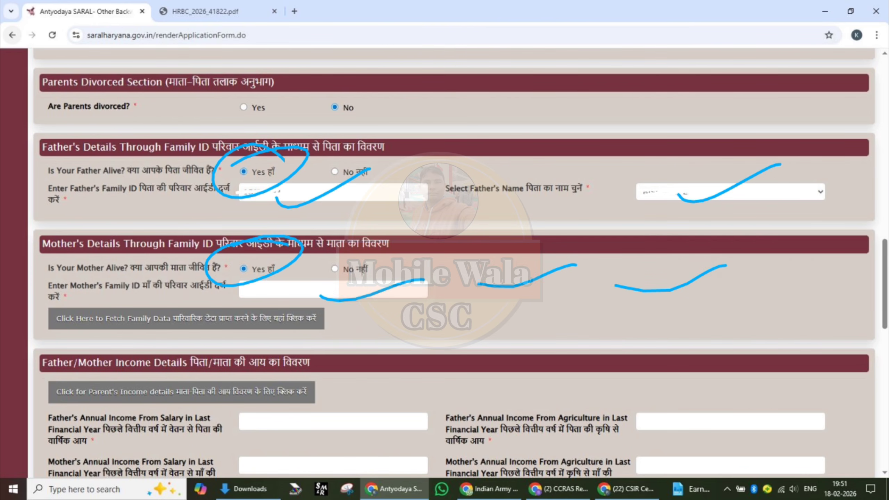
pyautogui.moveTo(347, 202); pyautogui.dragTo(487, 142)
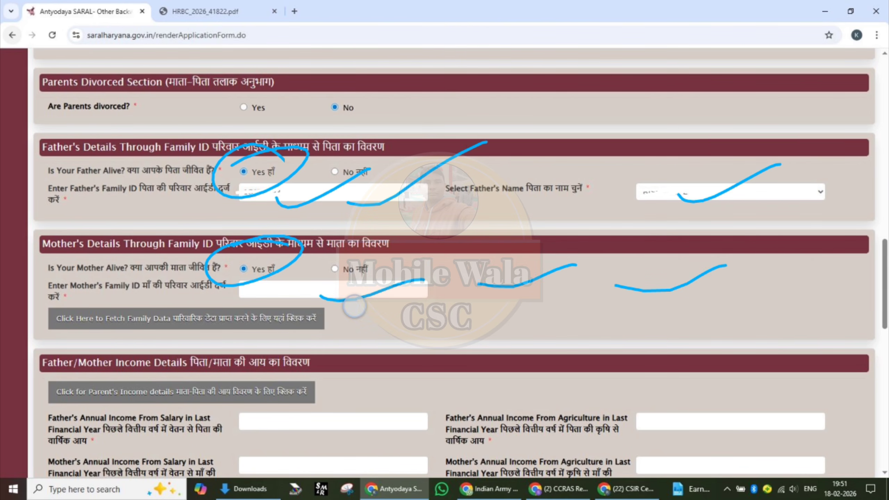
pyautogui.moveTo(355, 306); pyautogui.dragTo(517, 248)
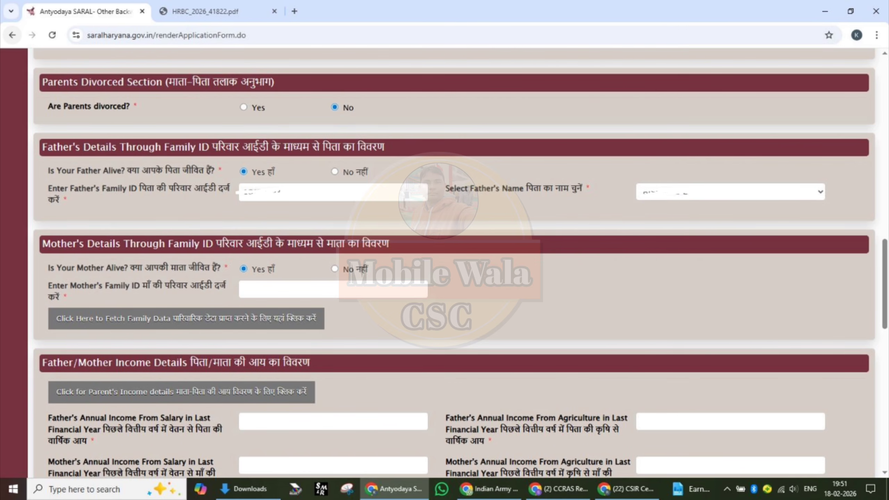
# - Circle No for the father being alive in blue, undo the circle, and set the father's answer to No
pyautogui.moveTo(392, 155)
pyautogui.mouseDown()
pyautogui.moveTo(308, 157)
pyautogui.moveTo(400, 168)
pyautogui.moveTo(322, 155)
pyautogui.mouseUp()
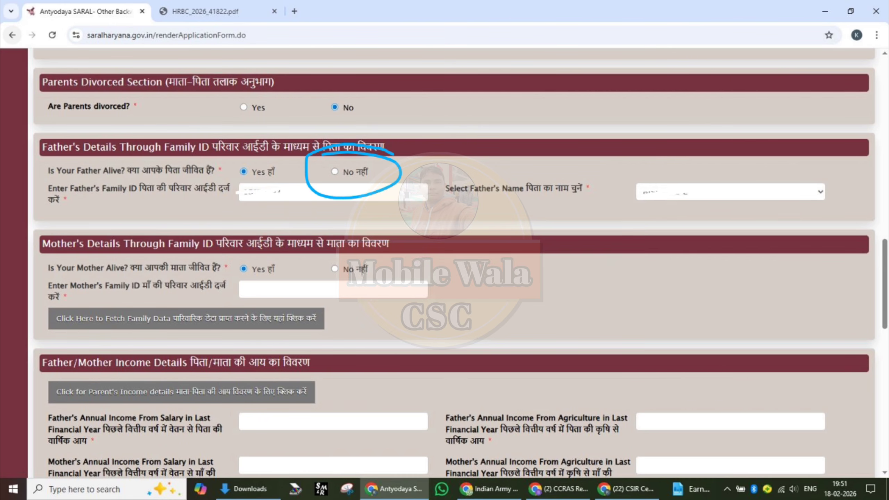
pyautogui.click(577, 88)
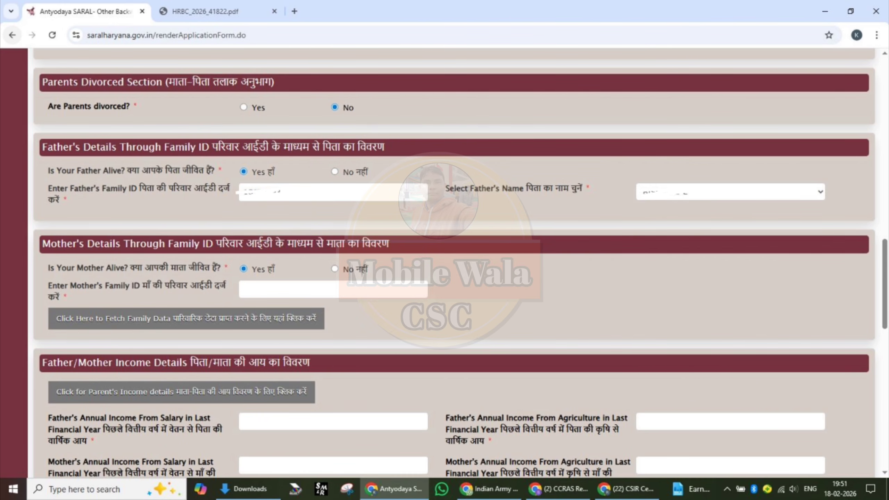
pyautogui.click(848, 90)
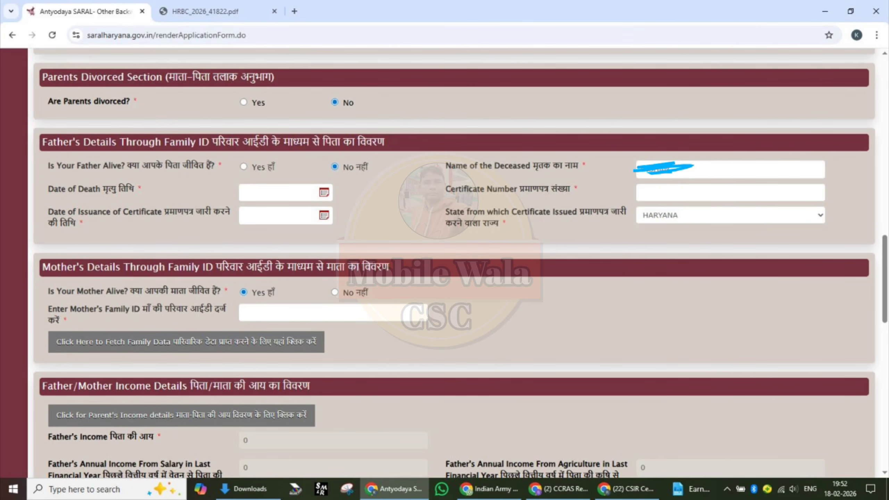
# - Circle the father's Yes and No options in blue, redraw the No circle, and tick the Name of the Deceased field
pyautogui.moveTo(281, 144)
pyautogui.mouseDown()
pyautogui.moveTo(256, 139)
pyautogui.moveTo(282, 166)
pyautogui.moveTo(213, 154)
pyautogui.mouseUp()
pyautogui.moveTo(385, 150)
pyautogui.mouseDown()
pyautogui.moveTo(315, 152)
pyautogui.moveTo(382, 169)
pyautogui.moveTo(362, 151)
pyautogui.mouseUp()
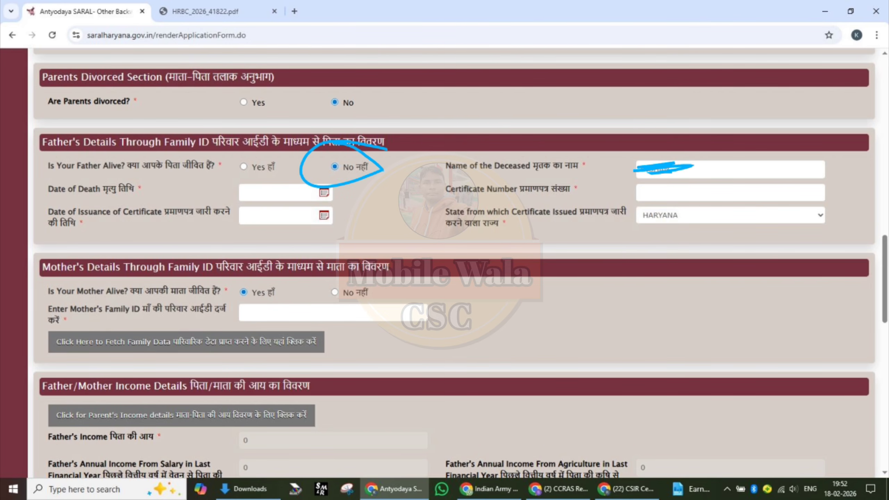
pyautogui.click(573, 84)
pyautogui.moveTo(382, 155)
pyautogui.mouseDown()
pyautogui.moveTo(363, 147)
pyautogui.moveTo(354, 181)
pyautogui.moveTo(329, 147)
pyautogui.mouseUp()
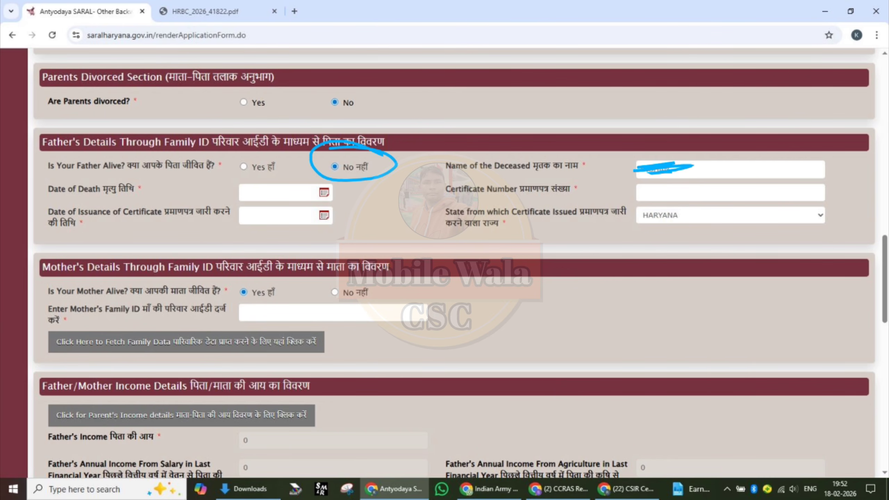
pyautogui.moveTo(690, 159); pyautogui.dragTo(802, 129)
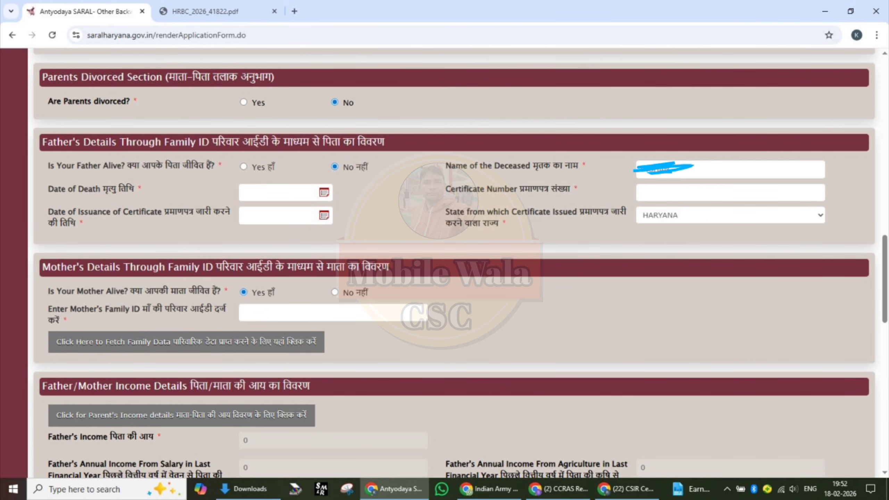
# - Tick the Name of the Deceased field, circle and tick the mother's No option row, and undo these marks
pyautogui.moveTo(698, 169)
pyautogui.mouseDown()
pyautogui.moveTo(714, 172)
pyautogui.moveTo(792, 139)
pyautogui.mouseUp()
pyautogui.moveTo(360, 263); pyautogui.dragTo(329, 277)
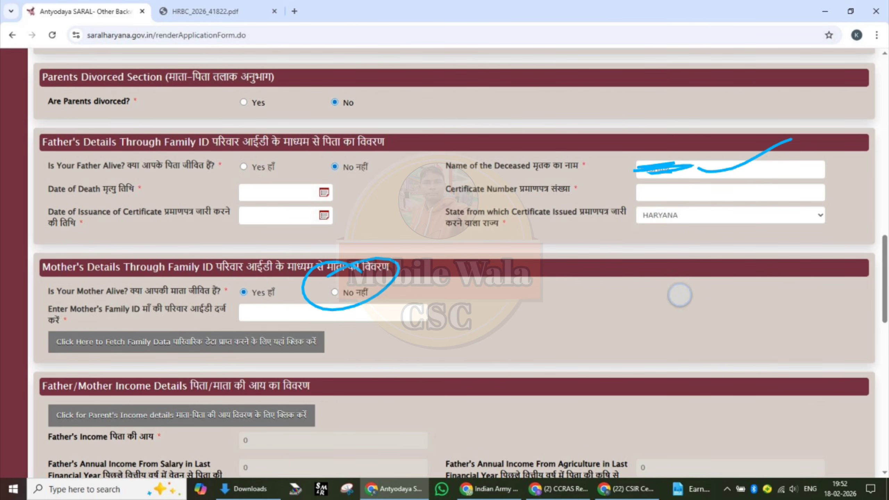
pyautogui.moveTo(680, 296); pyautogui.dragTo(772, 279)
pyautogui.hotkey('ctrl', 'z')
pyautogui.hotkey('ctrl', 'z')
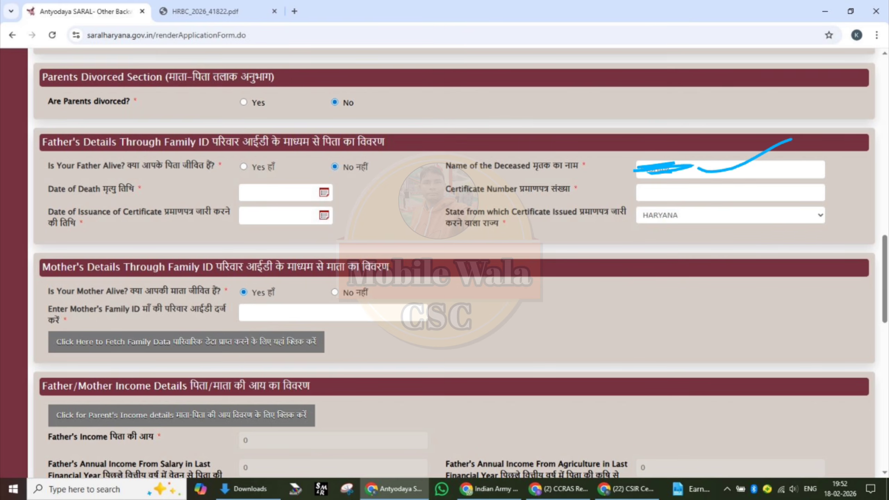
pyautogui.hotkey('ctrl', 'z')
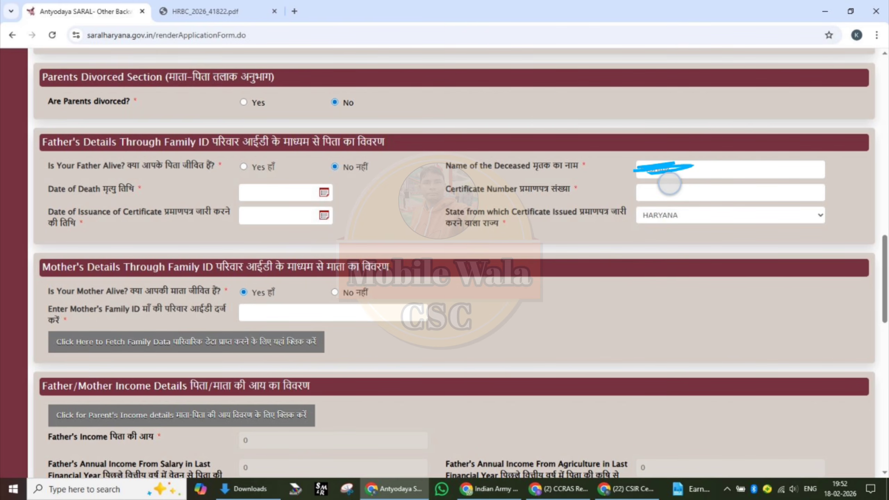
# - Tick the Certificate Number, issuing state, Date of Death and Date of Issuance fields in blue
pyautogui.moveTo(669, 183)
pyautogui.mouseDown()
pyautogui.moveTo(723, 184)
pyautogui.moveTo(759, 168)
pyautogui.mouseUp()
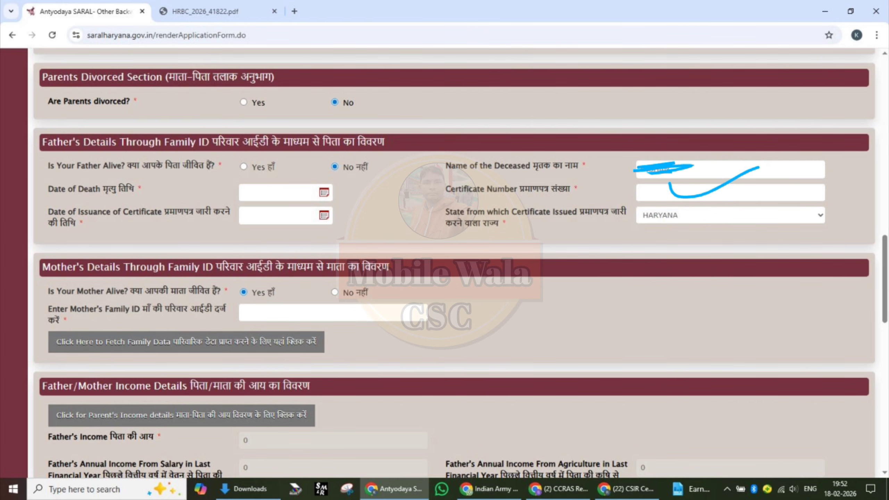
pyautogui.moveTo(681, 210)
pyautogui.mouseDown()
pyautogui.moveTo(713, 224)
pyautogui.moveTo(806, 183)
pyautogui.mouseUp()
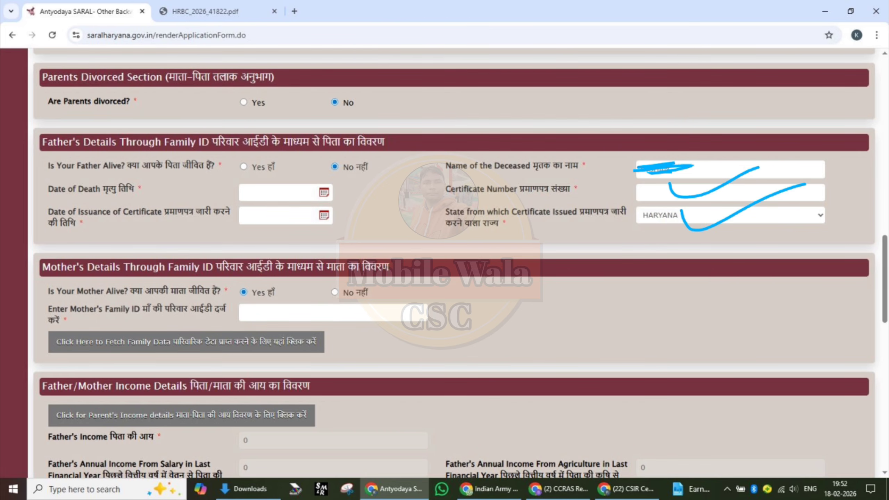
pyautogui.moveTo(265, 180)
pyautogui.mouseDown()
pyautogui.moveTo(311, 184)
pyautogui.moveTo(342, 167)
pyautogui.mouseUp()
pyautogui.moveTo(246, 211); pyautogui.dragTo(330, 195)
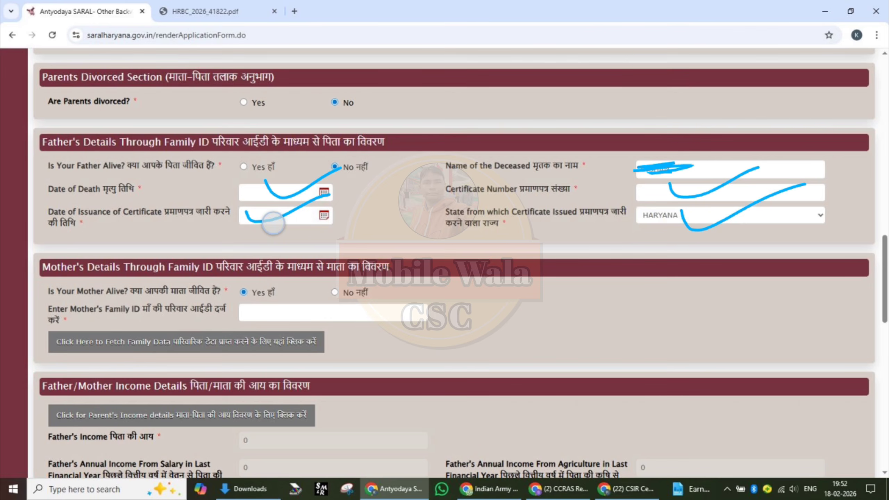
# - Mark the Date of Issuance calendar in blue, and undo the marks on both date fields
pyautogui.moveTo(273, 224)
pyautogui.mouseDown()
pyautogui.moveTo(343, 209)
pyautogui.moveTo(357, 224)
pyautogui.moveTo(345, 205)
pyautogui.mouseUp()
pyautogui.click(575, 85)
pyautogui.click(575, 85)
pyautogui.click(574, 84)
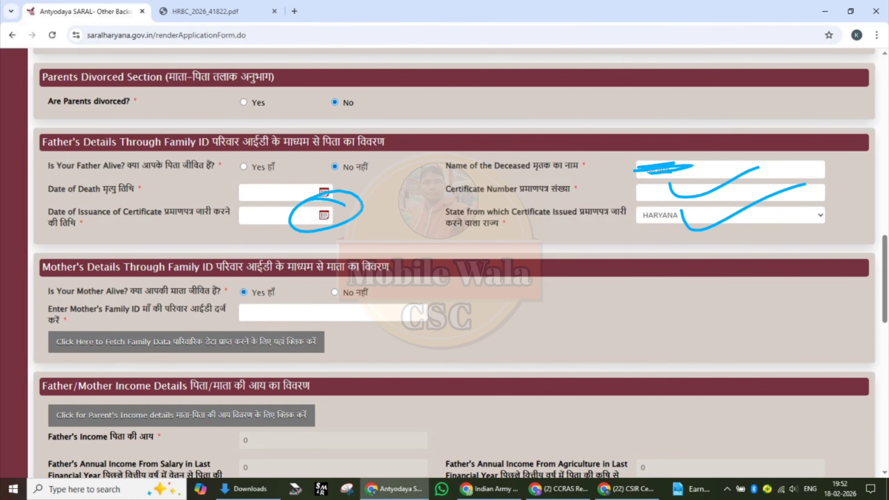
pyautogui.click(575, 84)
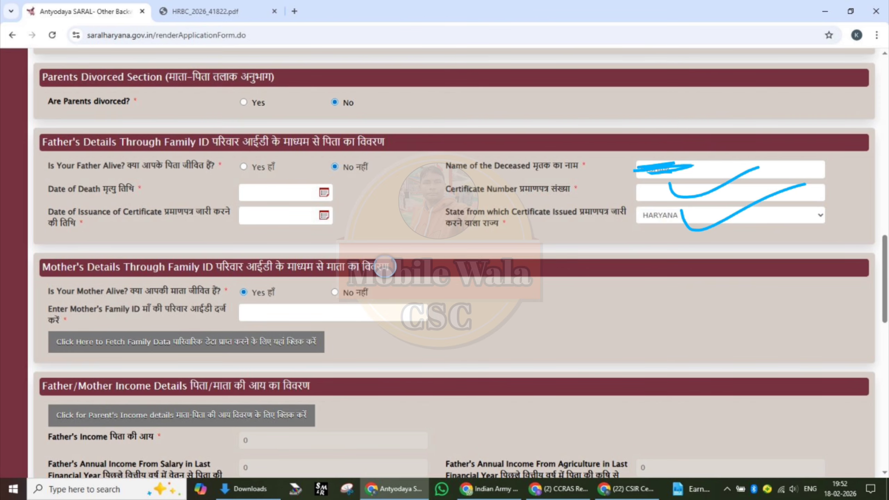
# - Circle No for the mother being alive, and tick the Name of the Deceased and Certificate Number labels in blue
pyautogui.moveTo(384, 266)
pyautogui.mouseDown()
pyautogui.moveTo(351, 251)
pyautogui.moveTo(406, 298)
pyautogui.moveTo(328, 262)
pyautogui.mouseUp()
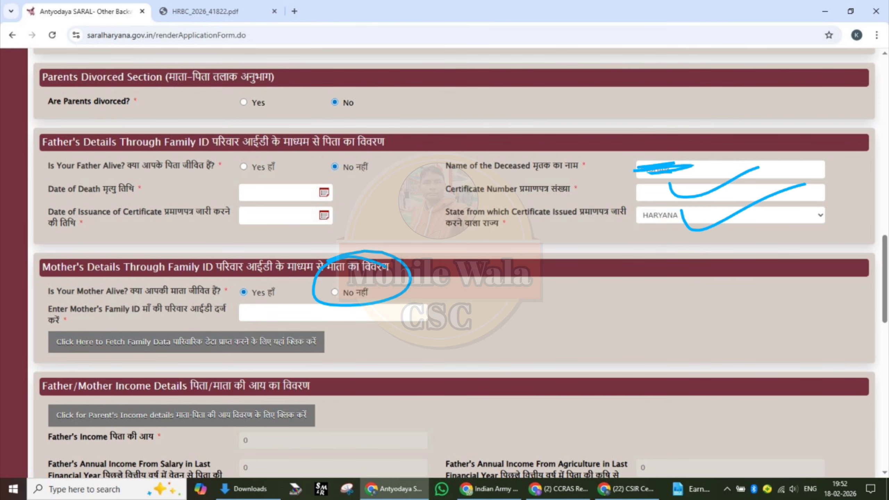
pyautogui.moveTo(446, 161)
pyautogui.mouseDown()
pyautogui.moveTo(455, 180)
pyautogui.moveTo(562, 160)
pyautogui.mouseUp()
pyautogui.moveTo(487, 202); pyautogui.dragTo(590, 182)
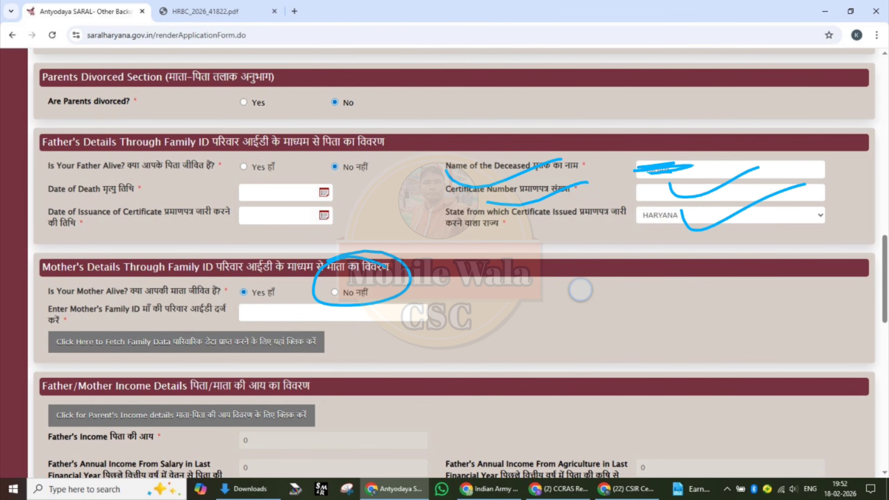
# - Draw four blue ticks across the empty space of the Mother's Details section
pyautogui.moveTo(580, 290); pyautogui.dragTo(716, 268)
pyautogui.moveTo(629, 315)
pyautogui.mouseDown()
pyautogui.moveTo(641, 321)
pyautogui.moveTo(786, 300)
pyautogui.mouseUp()
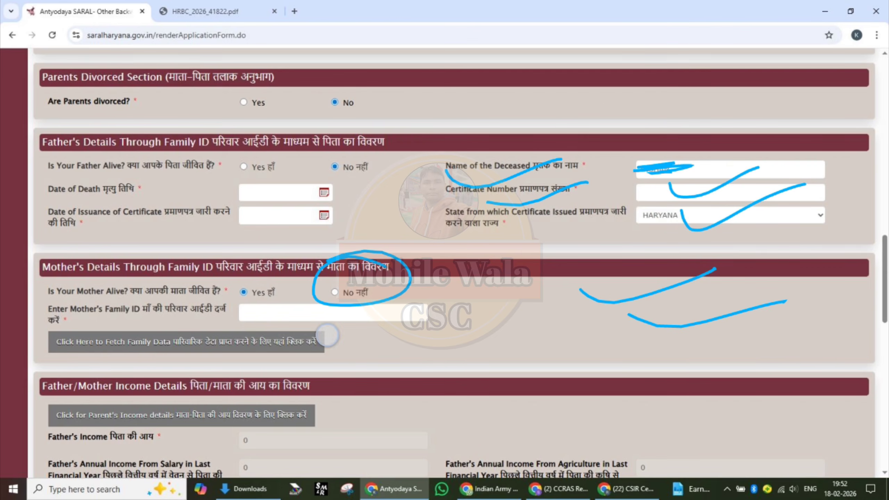
pyautogui.moveTo(327, 336); pyautogui.dragTo(434, 325)
pyautogui.moveTo(430, 356); pyautogui.dragTo(530, 341)
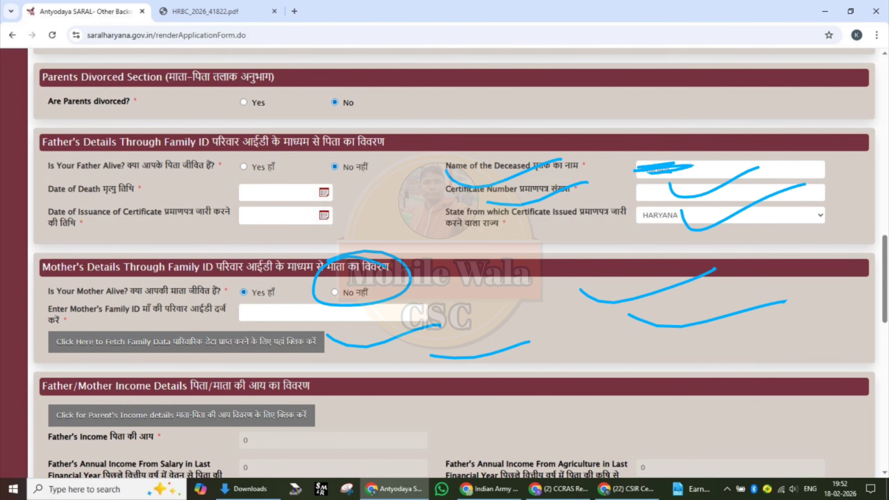
# - Circle the page scrollbar beside the parents' details and draw a downward arrow next to it in blue
pyautogui.moveTo(877, 205)
pyautogui.mouseDown()
pyautogui.moveTo(851, 333)
pyautogui.moveTo(888, 336)
pyautogui.mouseUp()
pyautogui.moveTo(832, 207); pyautogui.dragTo(888, 195)
pyautogui.moveTo(856, 240); pyautogui.dragTo(832, 415)
pyautogui.moveTo(808, 331)
pyautogui.mouseDown()
pyautogui.moveTo(829, 443)
pyautogui.moveTo(860, 352)
pyautogui.mouseUp()
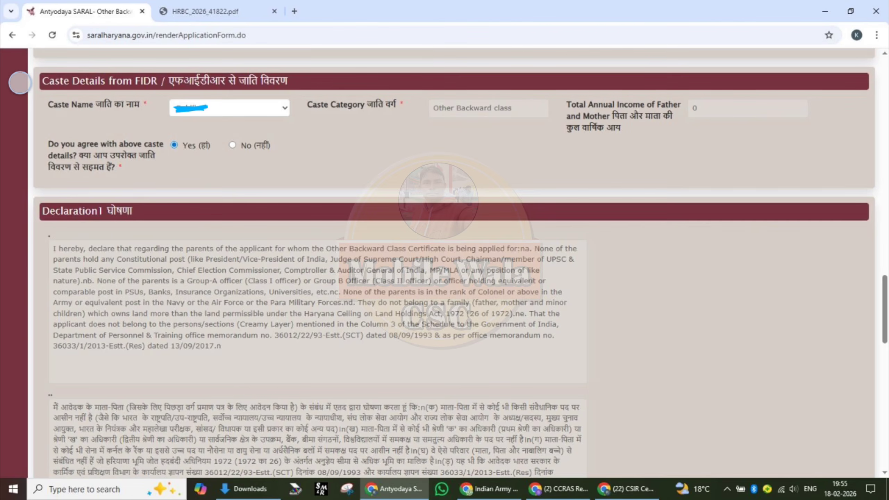
# - Tick the Caste Details heading, circle the Caste Name list, and draw ticks down from it in blue
pyautogui.moveTo(19, 83); pyautogui.dragTo(113, 58)
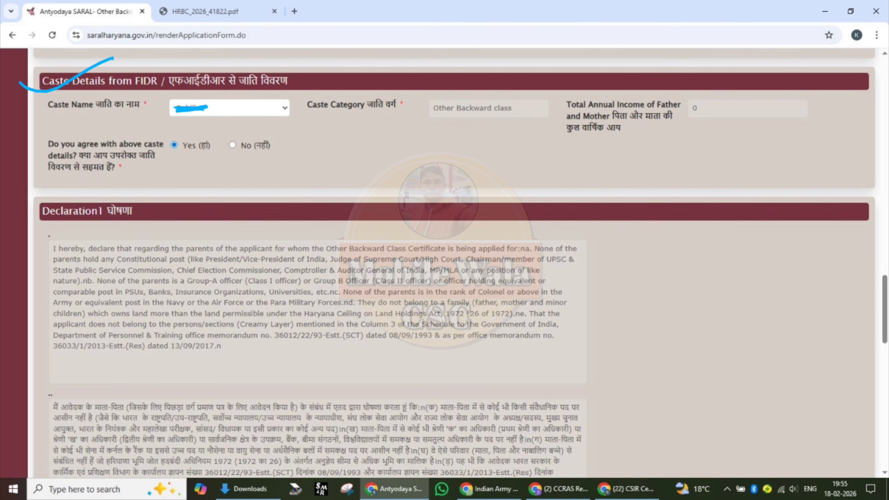
pyautogui.moveTo(270, 99)
pyautogui.mouseDown()
pyautogui.moveTo(238, 82)
pyautogui.moveTo(150, 106)
pyautogui.moveTo(280, 121)
pyautogui.moveTo(195, 84)
pyautogui.mouseUp()
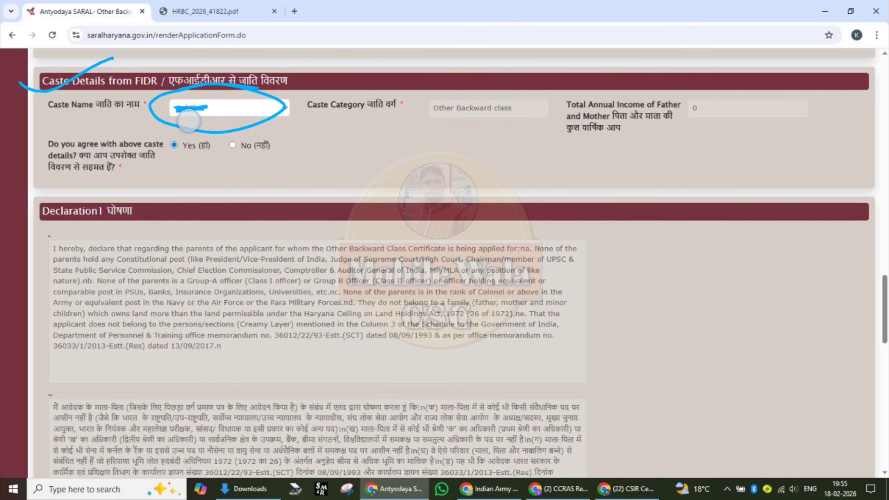
pyautogui.moveTo(189, 120); pyautogui.dragTo(281, 102)
pyautogui.moveTo(168, 158)
pyautogui.mouseDown()
pyautogui.moveTo(242, 159)
pyautogui.moveTo(259, 148)
pyautogui.mouseUp()
pyautogui.moveTo(175, 196); pyautogui.dragTo(264, 171)
pyautogui.moveTo(169, 232); pyautogui.dragTo(239, 211)
# - Undo all blue marks drawn around the Caste Details heading and the Caste Name list
pyautogui.hotkey('ctrl', 'z')
pyautogui.hotkey('ctrl', 'z')
pyautogui.hotkey('ctrl', 'z')
pyautogui.hotkey('ctrl', 'z')
pyautogui.hotkey('ctrl', 'z')
pyautogui.hotkey('ctrl', 'z')
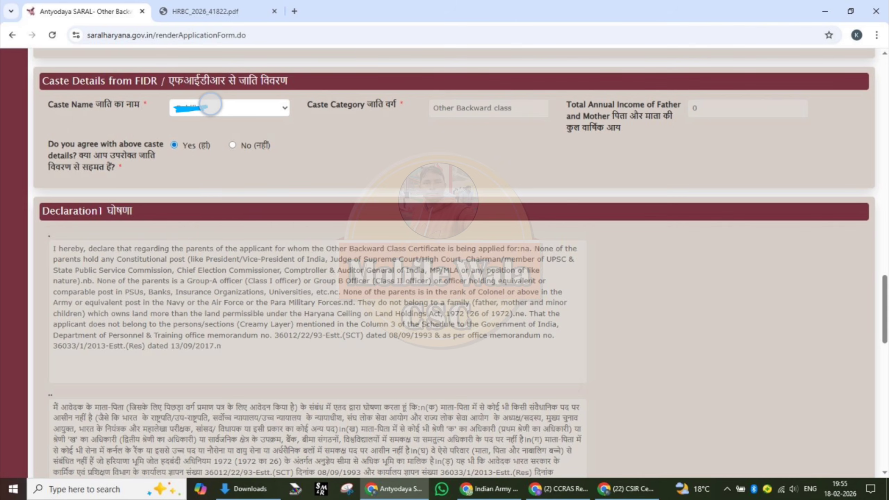
# - Tick the Caste Name and Caste Category fields in blue, and circle Yes for agreeing with the caste details
pyautogui.moveTo(210, 104); pyautogui.dragTo(327, 69)
pyautogui.moveTo(444, 107); pyautogui.dragTo(564, 67)
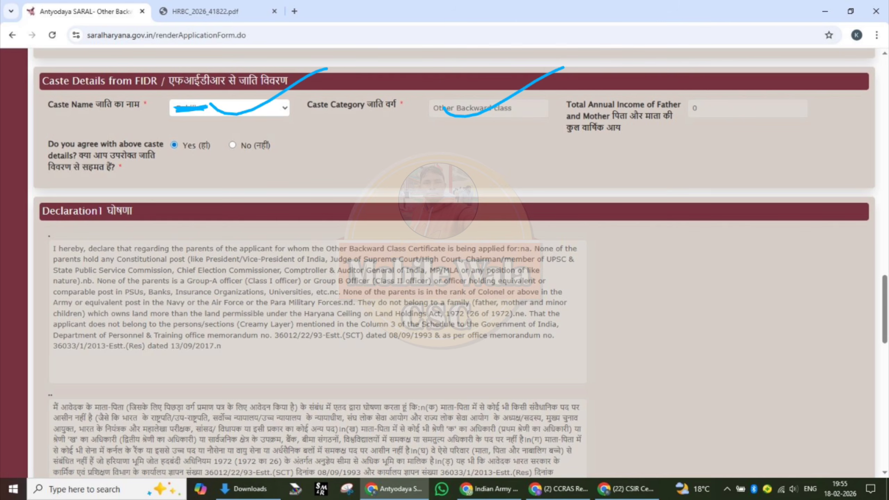
pyautogui.moveTo(205, 125)
pyautogui.mouseDown()
pyautogui.moveTo(175, 172)
pyautogui.moveTo(153, 130)
pyautogui.mouseUp()
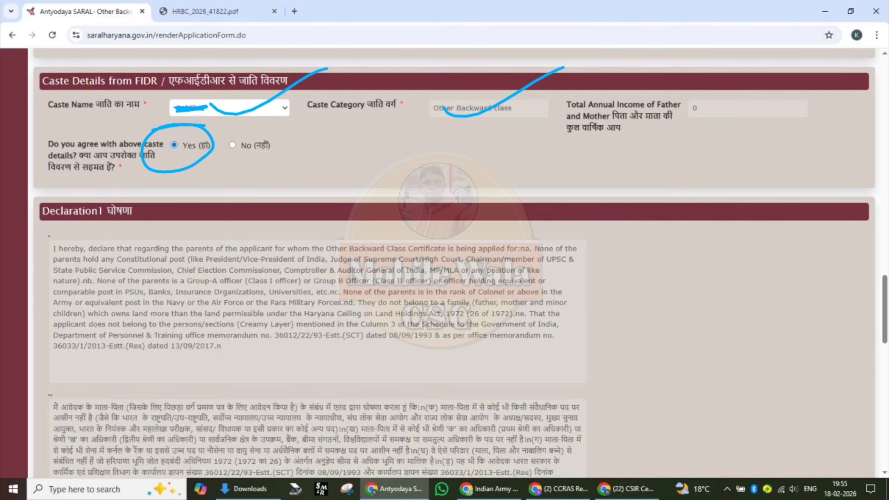
# - Tick both declaration paragraphs in blue, and circle the page scrollbar with a downward arrow below it
pyautogui.moveTo(172, 253)
pyautogui.mouseDown()
pyautogui.moveTo(308, 226)
pyautogui.moveTo(354, 206)
pyautogui.mouseUp()
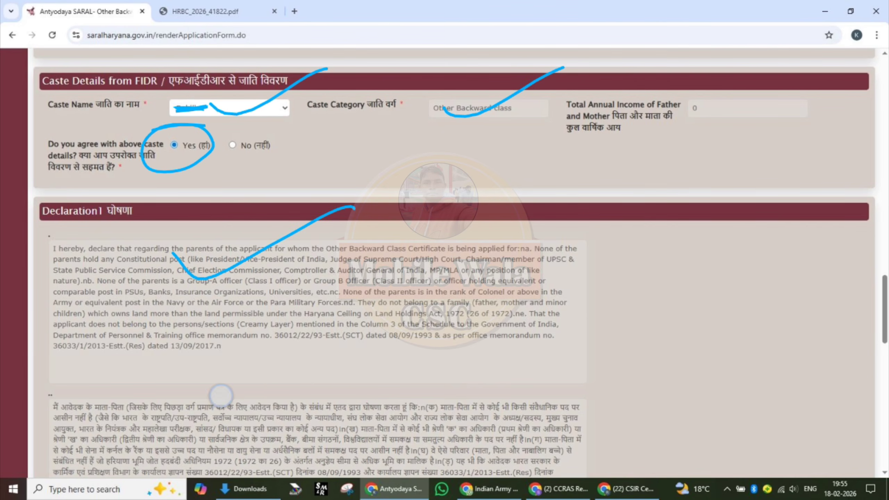
pyautogui.moveTo(220, 395)
pyautogui.mouseDown()
pyautogui.moveTo(371, 373)
pyautogui.moveTo(410, 352)
pyautogui.mouseUp()
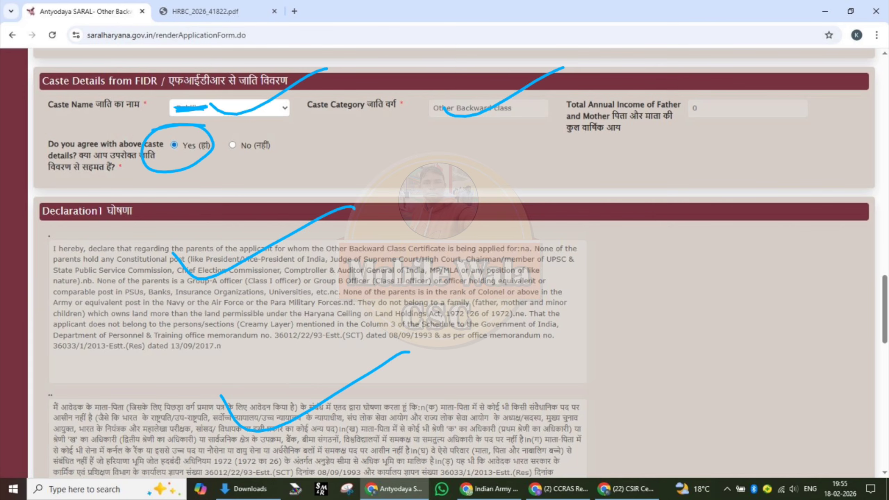
pyautogui.moveTo(888, 261)
pyautogui.mouseDown()
pyautogui.moveTo(815, 297)
pyautogui.moveTo(888, 348)
pyautogui.moveTo(825, 261)
pyautogui.mouseUp()
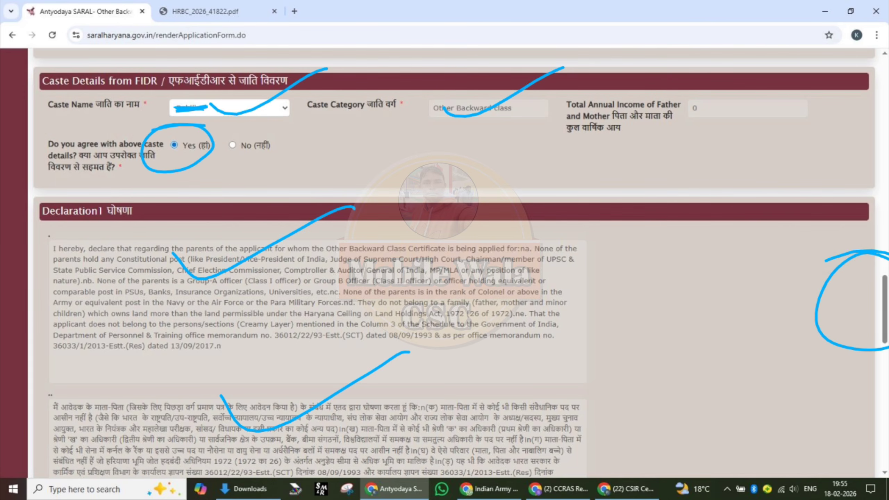
pyautogui.moveTo(837, 297)
pyautogui.mouseDown()
pyautogui.moveTo(810, 358)
pyautogui.moveTo(798, 434)
pyautogui.mouseUp()
pyautogui.moveTo(766, 352)
pyautogui.mouseDown()
pyautogui.moveTo(793, 450)
pyautogui.moveTo(846, 349)
pyautogui.mouseUp()
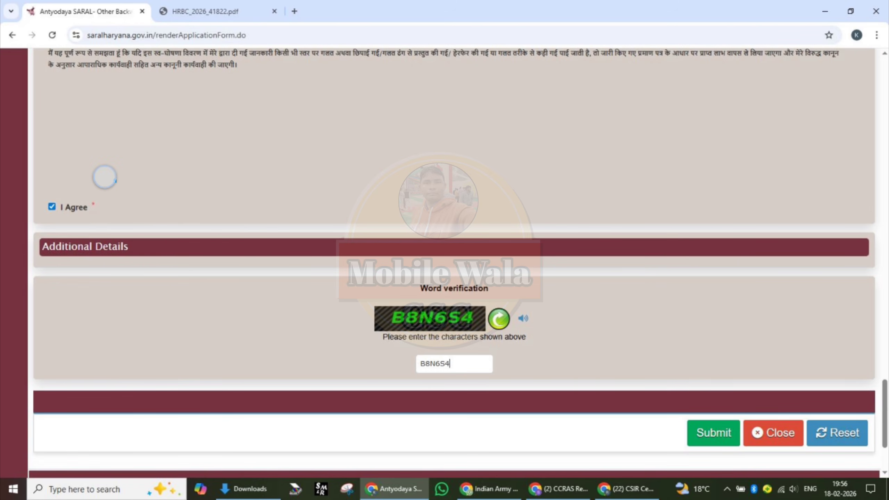
# - Circle and tick the I Agree checkbox, and circle the word verification image and its entry field in blue
pyautogui.moveTo(116, 181)
pyautogui.mouseDown()
pyautogui.moveTo(125, 204)
pyautogui.moveTo(117, 177)
pyautogui.mouseUp()
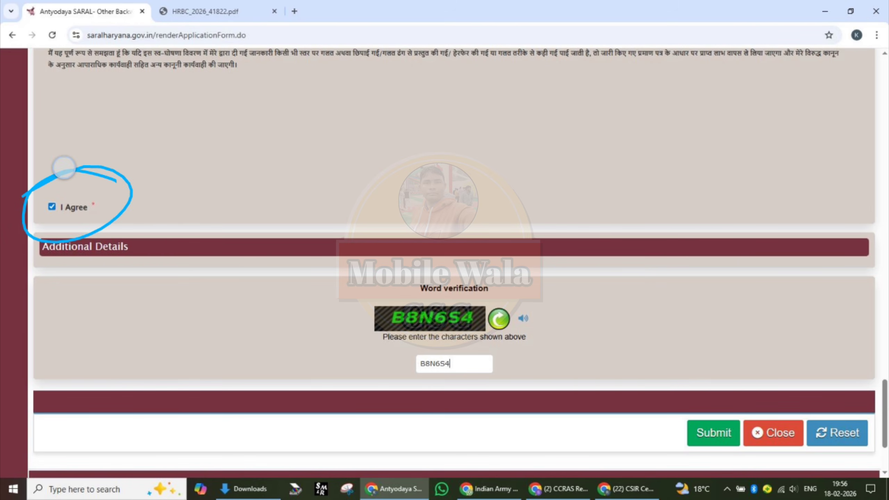
pyautogui.moveTo(64, 168)
pyautogui.mouseDown()
pyautogui.moveTo(96, 191)
pyautogui.moveTo(190, 135)
pyautogui.mouseUp()
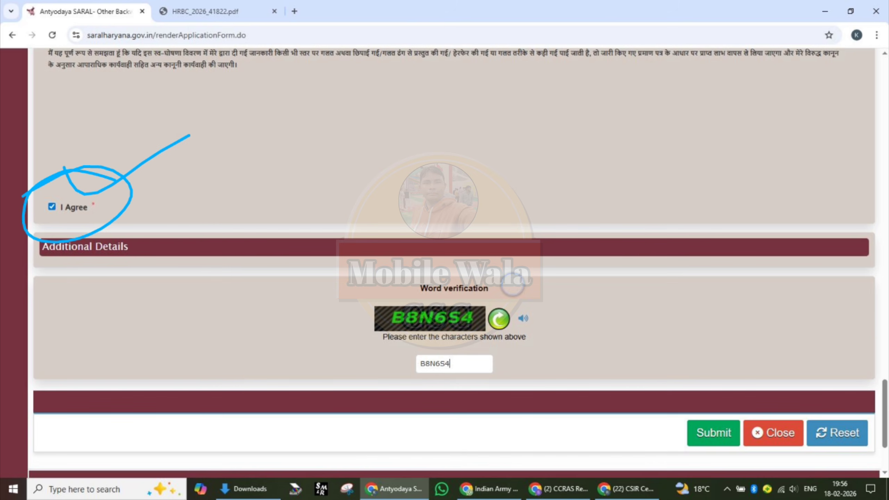
pyautogui.moveTo(514, 284)
pyautogui.mouseDown()
pyautogui.moveTo(361, 333)
pyautogui.moveTo(364, 301)
pyautogui.mouseUp()
pyautogui.moveTo(501, 356)
pyautogui.mouseDown()
pyautogui.moveTo(360, 366)
pyautogui.moveTo(371, 367)
pyautogui.mouseUp()
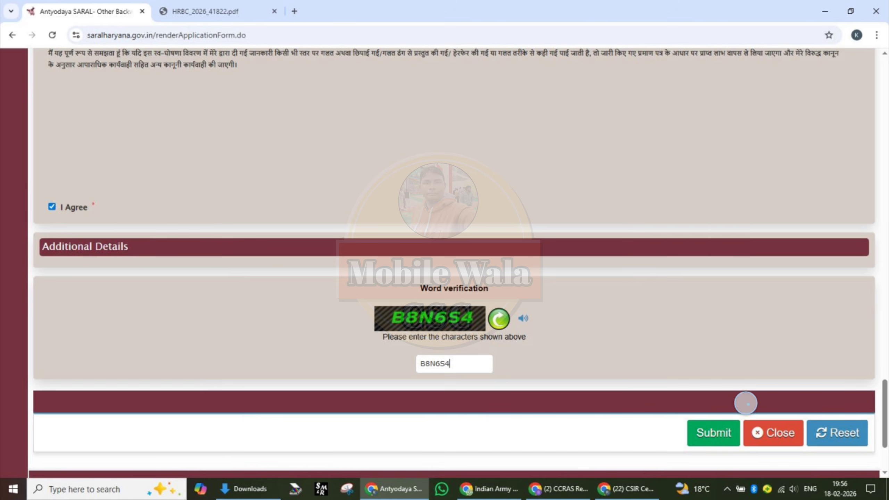
# - Circle Submit below the word verification in blue and add two ticks across it
pyautogui.moveTo(746, 404)
pyautogui.mouseDown()
pyautogui.moveTo(756, 450)
pyautogui.moveTo(667, 395)
pyautogui.mouseUp()
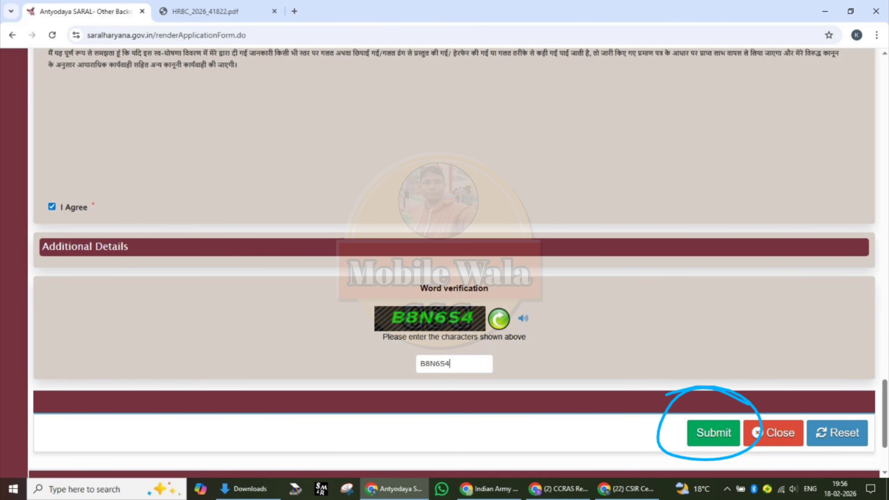
pyautogui.moveTo(623, 419); pyautogui.dragTo(744, 377)
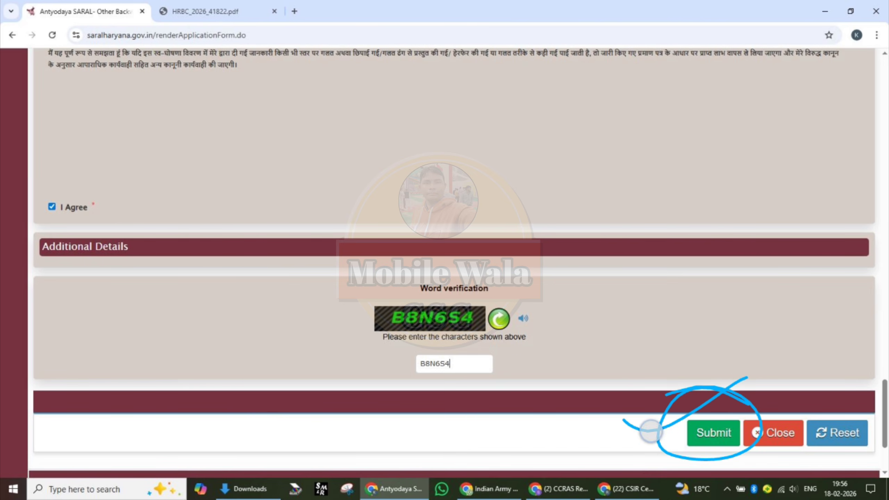
pyautogui.moveTo(647, 427); pyautogui.dragTo(759, 393)
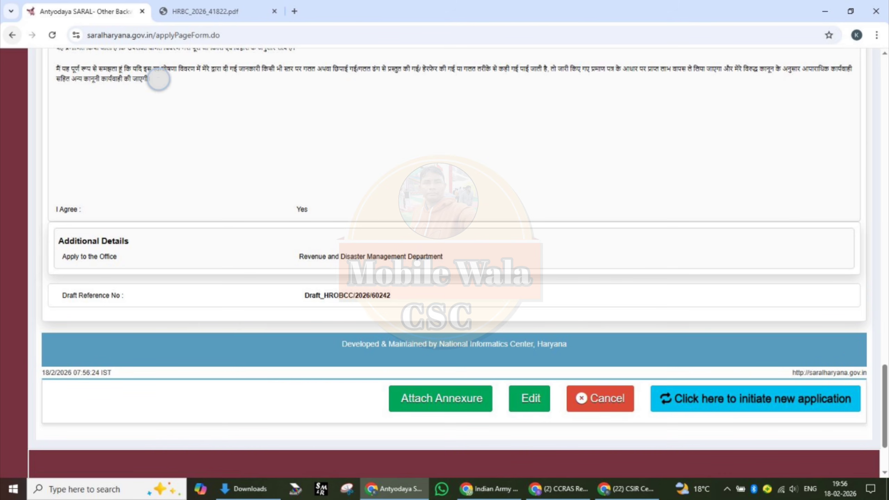
# - Draw three ticks, one below another, across the declaration area of the application preview
pyautogui.moveTo(158, 79); pyautogui.dragTo(326, 56)
pyautogui.moveTo(189, 135); pyautogui.dragTo(334, 99)
pyautogui.moveTo(207, 189); pyautogui.dragTo(354, 131)
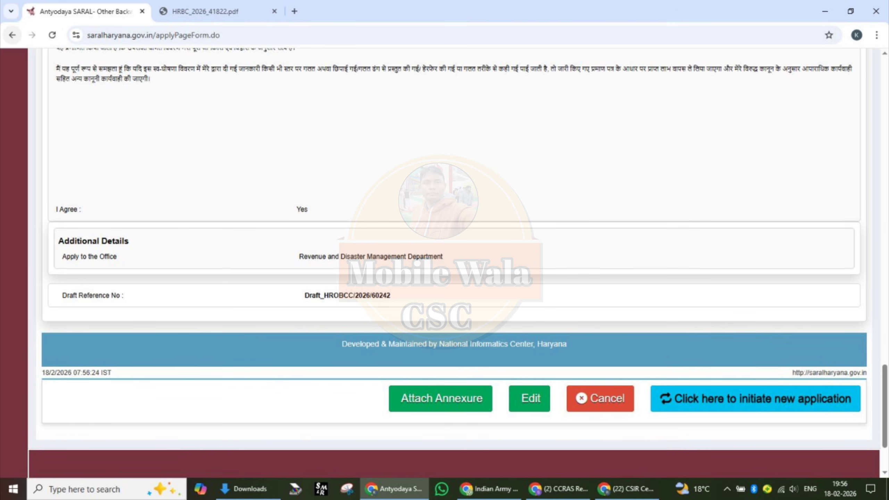
# - Circle Attach Annexure in blue at the end of the application preview and add two ticks across it
pyautogui.moveTo(503, 380)
pyautogui.mouseDown()
pyautogui.moveTo(381, 363)
pyautogui.moveTo(470, 433)
pyautogui.moveTo(360, 364)
pyautogui.mouseUp()
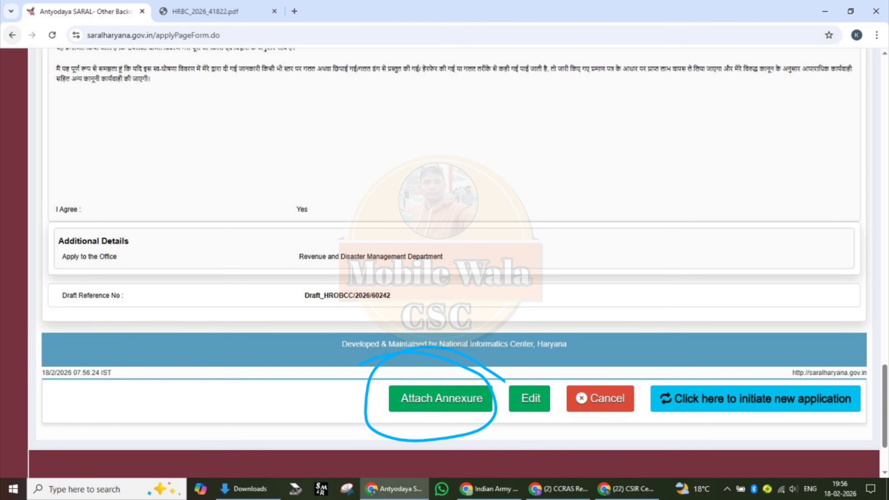
pyautogui.moveTo(336, 395); pyautogui.dragTo(485, 341)
pyautogui.moveTo(350, 422)
pyautogui.mouseDown()
pyautogui.moveTo(421, 403)
pyautogui.moveTo(548, 343)
pyautogui.mouseUp()
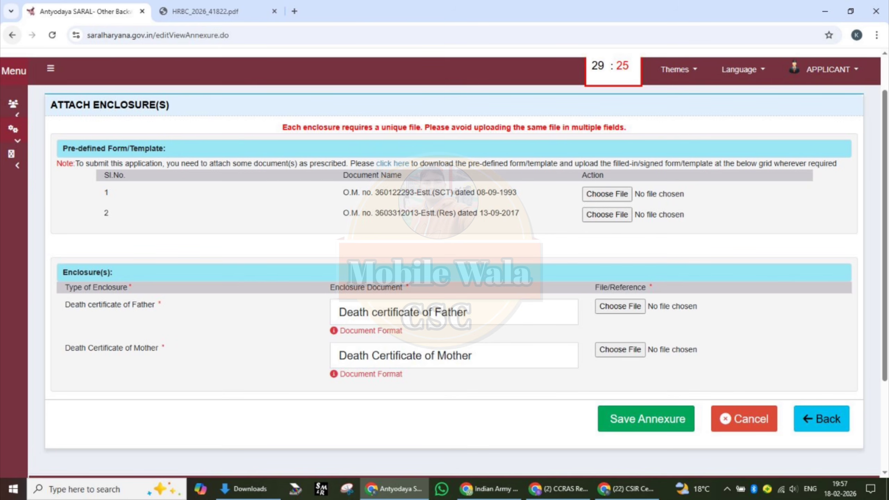
# - Tick the two pre-defined template document rows in blue and clear those marks
pyautogui.moveTo(530, 177); pyautogui.dragTo(660, 133)
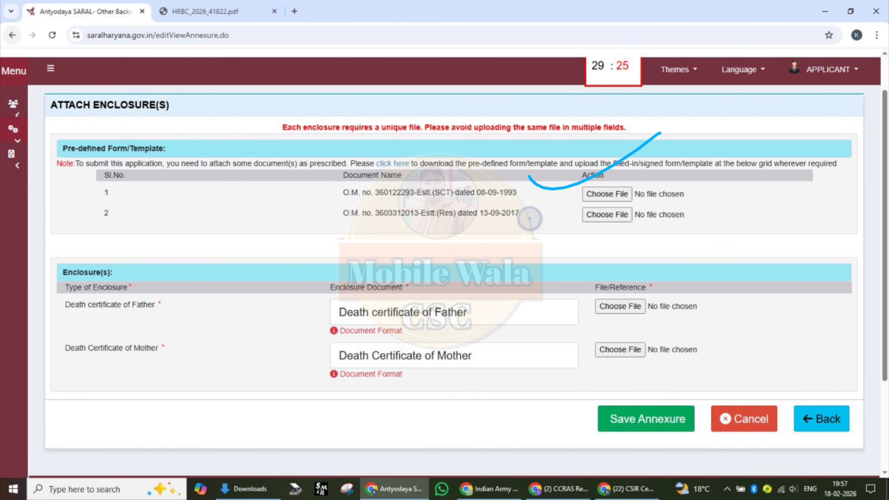
pyautogui.moveTo(530, 218); pyautogui.dragTo(635, 190)
pyautogui.click(254, 391)
pyautogui.click(253, 390)
pyautogui.click(148, 386)
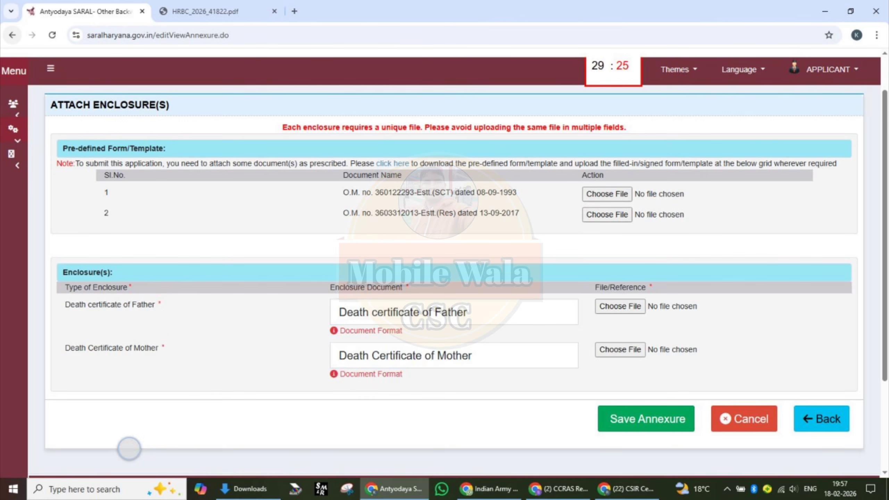
# - Draw crossing strokes over the file choosers of the two pre-defined template rows
pyautogui.moveTo(583, 164); pyautogui.dragTo(667, 220)
pyautogui.moveTo(670, 147)
pyautogui.mouseDown()
pyautogui.moveTo(546, 242)
pyautogui.moveTo(760, 225)
pyautogui.mouseUp()
pyautogui.moveTo(765, 149); pyautogui.dragTo(655, 239)
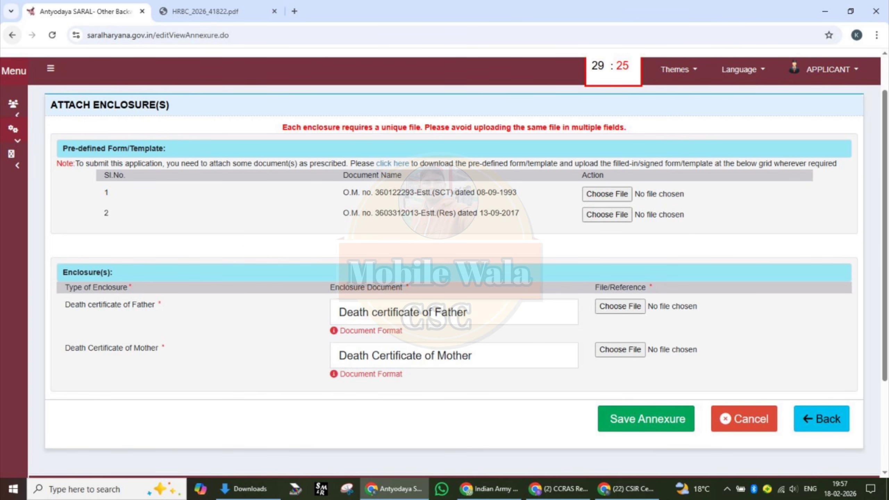
# - Draw two red ticks each beside the father's and mother's death certificate entries under Type of Enclosure
pyautogui.moveTo(117, 294); pyautogui.dragTo(261, 242)
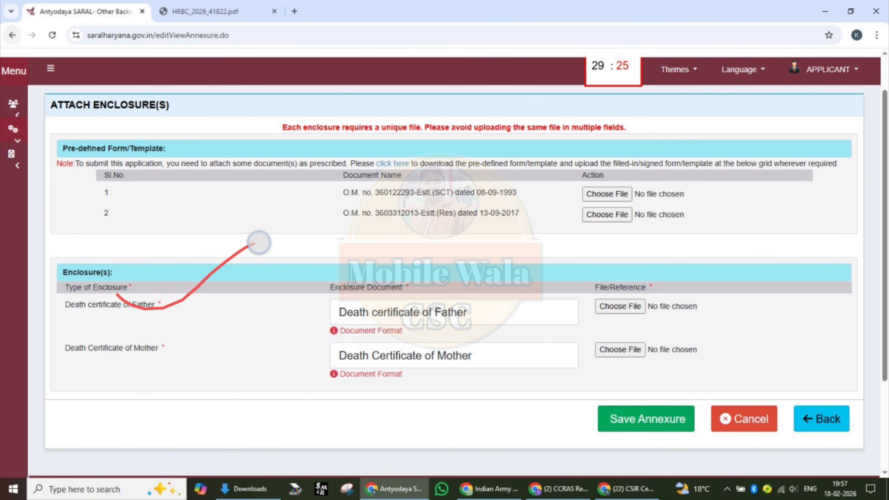
pyautogui.moveTo(114, 368); pyautogui.dragTo(259, 313)
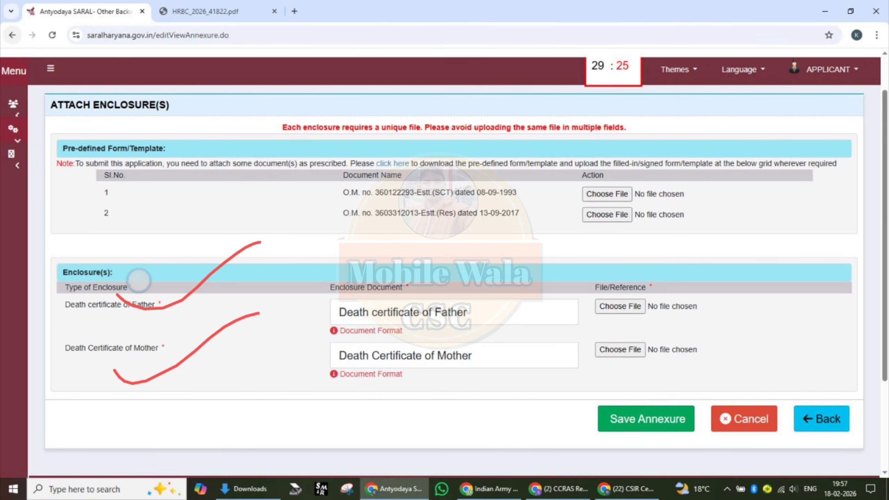
pyautogui.click(139, 280)
pyautogui.moveTo(209, 269)
pyautogui.mouseDown()
pyautogui.moveTo(234, 302)
pyautogui.moveTo(317, 239)
pyautogui.mouseUp()
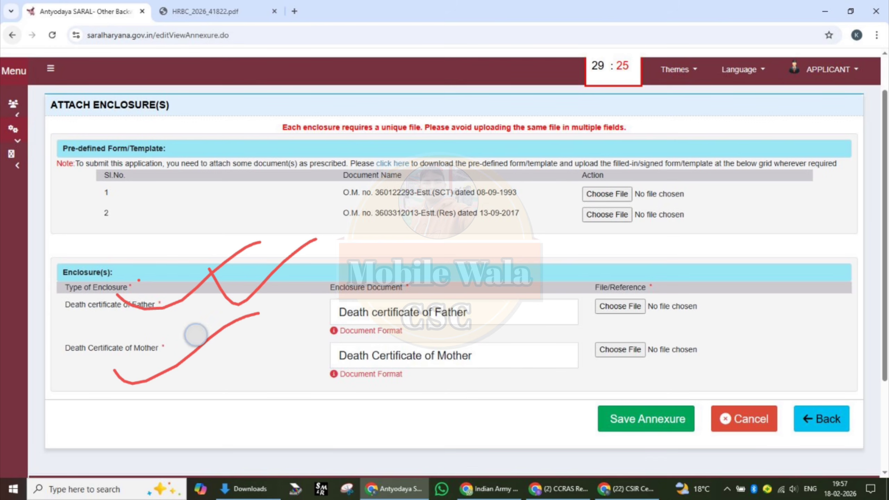
pyautogui.moveTo(195, 336); pyautogui.dragTo(295, 310)
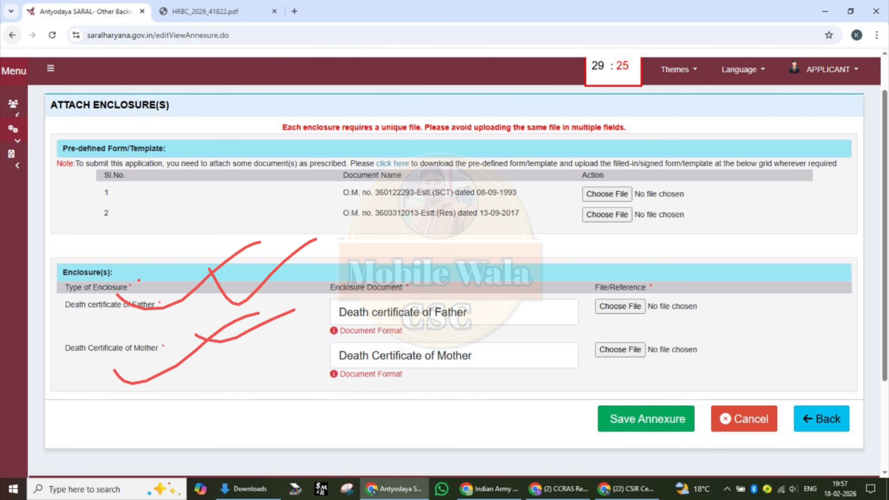
# - Circle both enclosure file choosers in red, and tick the father's and mother's death certificate documents
pyautogui.moveTo(693, 277)
pyautogui.mouseDown()
pyautogui.moveTo(675, 266)
pyautogui.moveTo(552, 303)
pyautogui.moveTo(588, 282)
pyautogui.mouseUp()
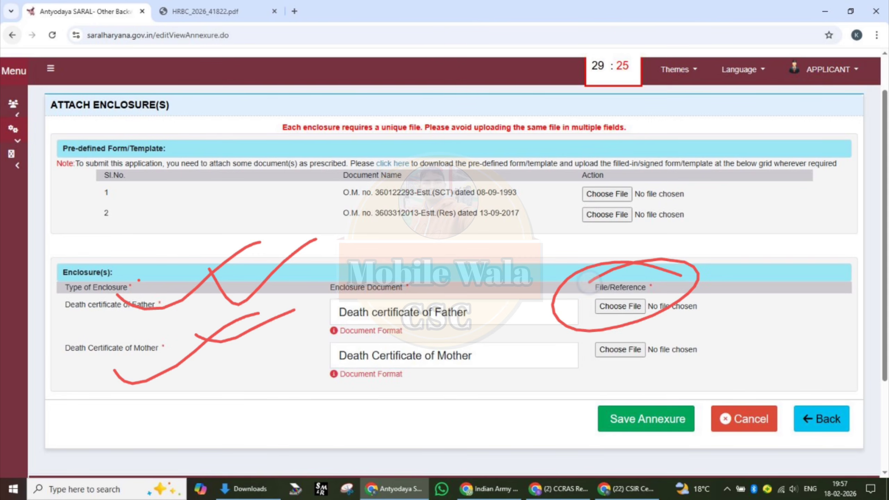
pyautogui.moveTo(690, 336)
pyautogui.mouseDown()
pyautogui.moveTo(608, 376)
pyautogui.moveTo(582, 331)
pyautogui.mouseUp()
pyautogui.moveTo(411, 290); pyautogui.dragTo(560, 259)
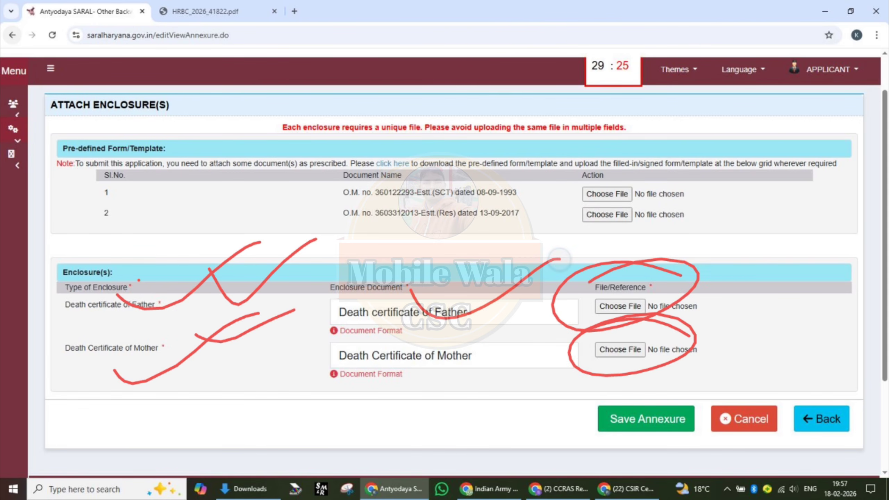
pyautogui.moveTo(409, 353)
pyautogui.mouseDown()
pyautogui.moveTo(426, 373)
pyautogui.moveTo(549, 313)
pyautogui.mouseUp()
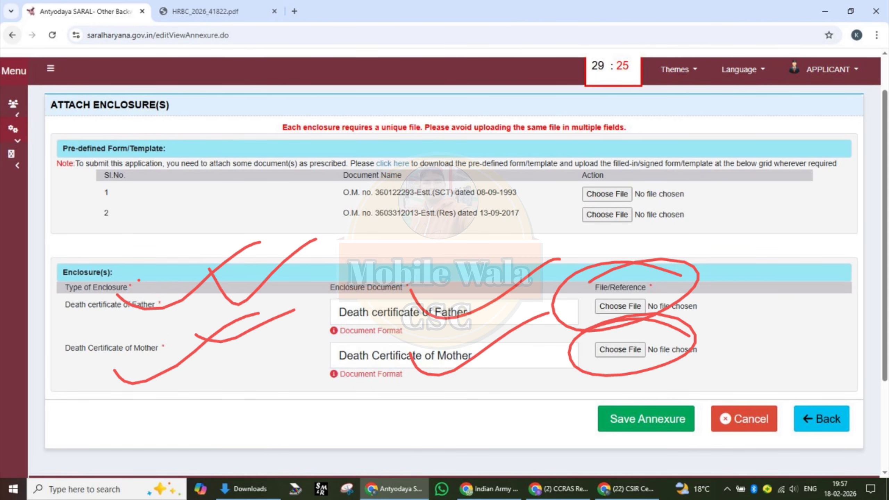
# - Undo all red circles and ticks in the Enclosure(s) section
pyautogui.click(577, 87)
pyautogui.click(577, 86)
pyautogui.click(576, 85)
pyautogui.click(574, 78)
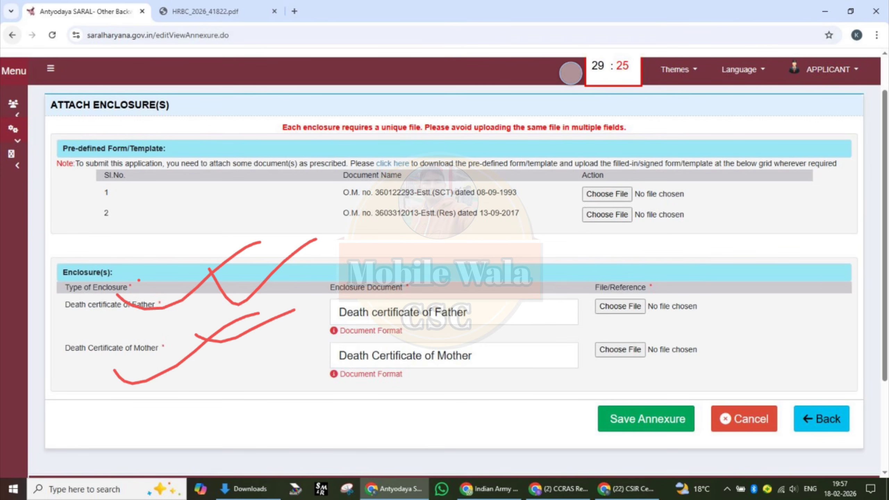
pyautogui.click(570, 73)
pyautogui.click(571, 74)
pyautogui.click(569, 76)
pyautogui.click(566, 75)
# - Circle Save Annexure in red and draw three ticks across it
pyautogui.moveTo(698, 388)
pyautogui.mouseDown()
pyautogui.moveTo(609, 378)
pyautogui.moveTo(693, 447)
pyautogui.moveTo(586, 376)
pyautogui.mouseUp()
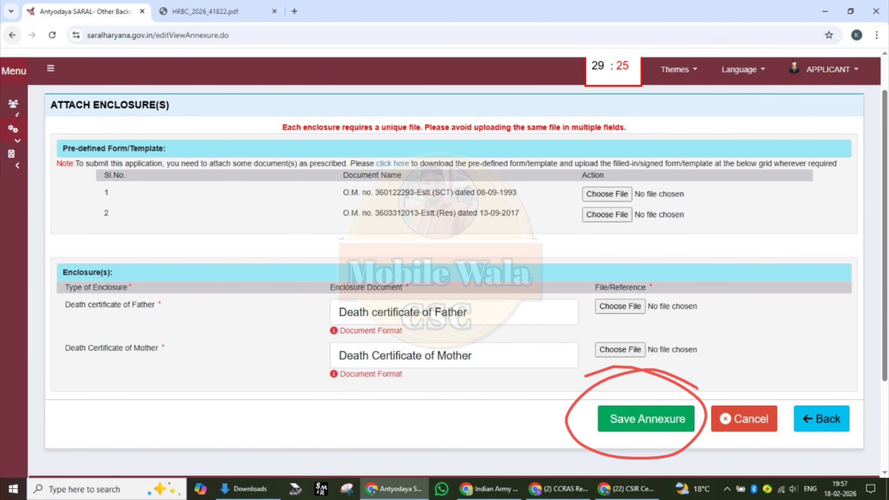
pyautogui.moveTo(530, 393); pyautogui.dragTo(675, 350)
pyautogui.moveTo(546, 425); pyautogui.dragTo(681, 372)
pyautogui.moveTo(590, 441); pyautogui.dragTo(718, 383)
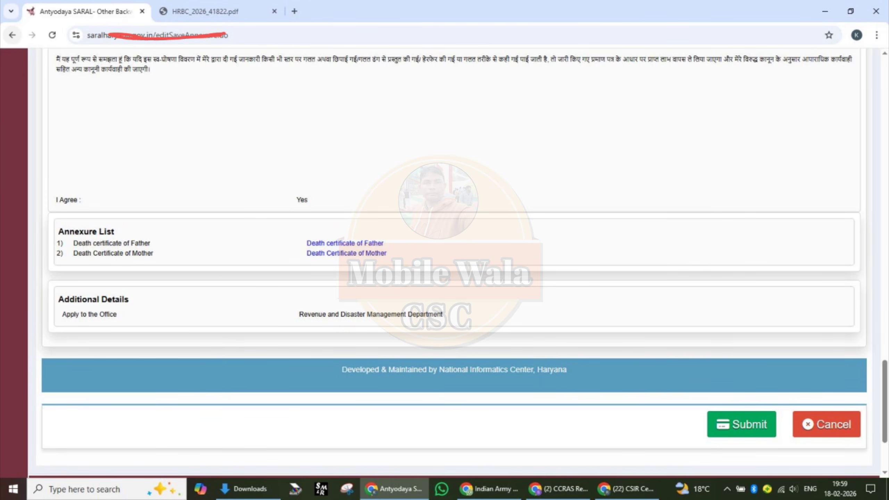
# - Draw two red upward arrows on the application preview, and circle the Annexure List with both death certificates
pyautogui.moveTo(417, 294); pyautogui.dragTo(416, 122)
pyautogui.moveTo(372, 191); pyautogui.dragTo(452, 219)
pyautogui.moveTo(209, 298); pyautogui.dragTo(246, 120)
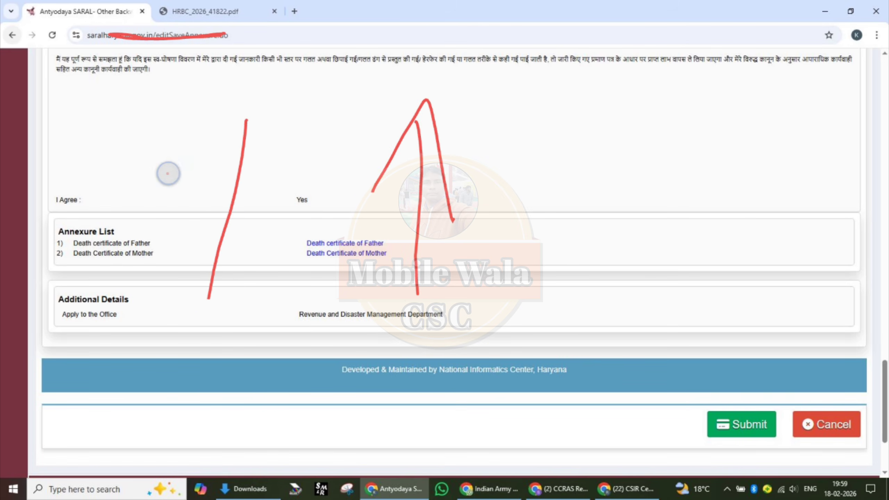
pyautogui.moveTo(167, 173); pyautogui.dragTo(282, 218)
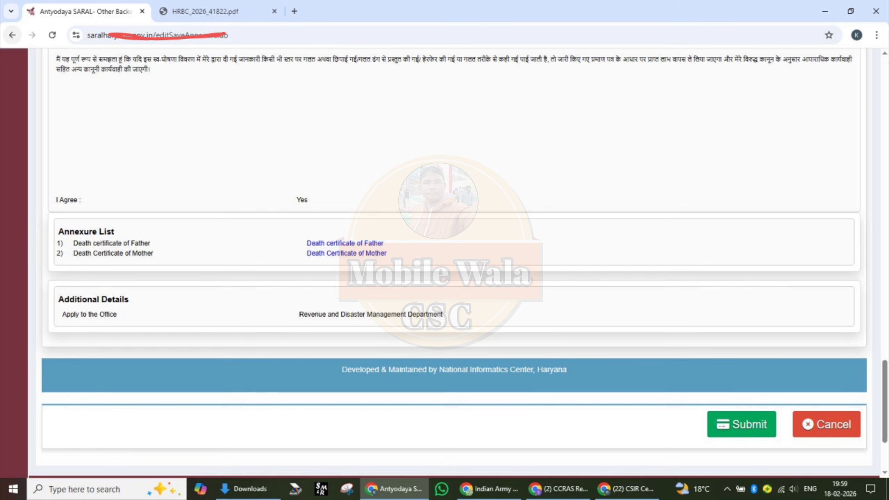
pyautogui.moveTo(158, 212)
pyautogui.mouseDown()
pyautogui.moveTo(44, 220)
pyautogui.moveTo(95, 290)
pyautogui.moveTo(89, 206)
pyautogui.moveTo(159, 212)
pyautogui.mouseUp()
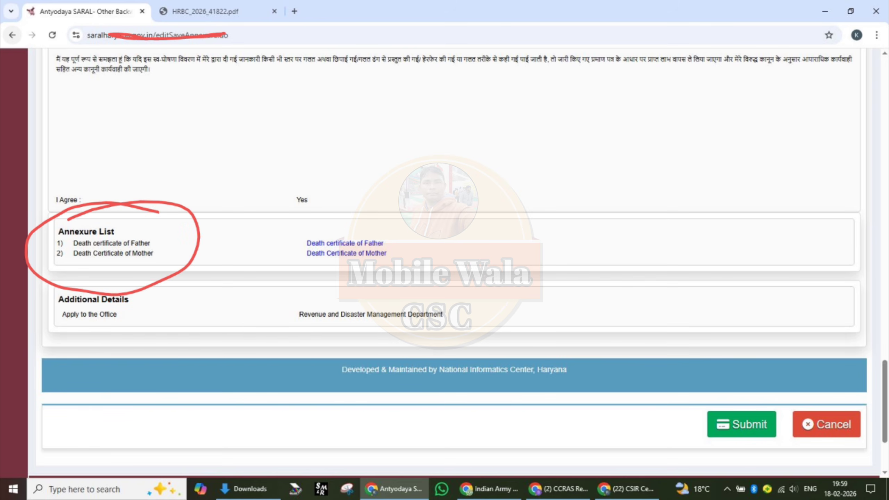
# - Tick the father's and mother's death certificate links in the Annexure List in red, and circle the links
pyautogui.moveTo(343, 225); pyautogui.dragTo(429, 192)
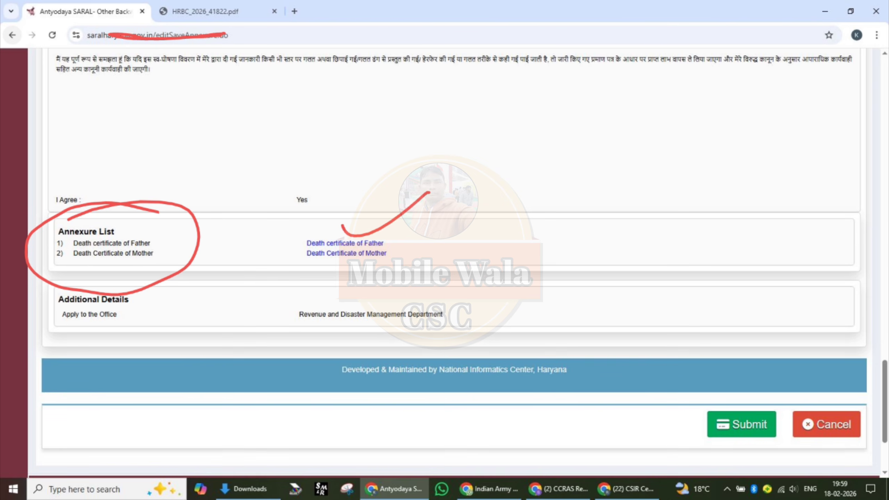
pyautogui.moveTo(333, 254); pyautogui.dragTo(424, 230)
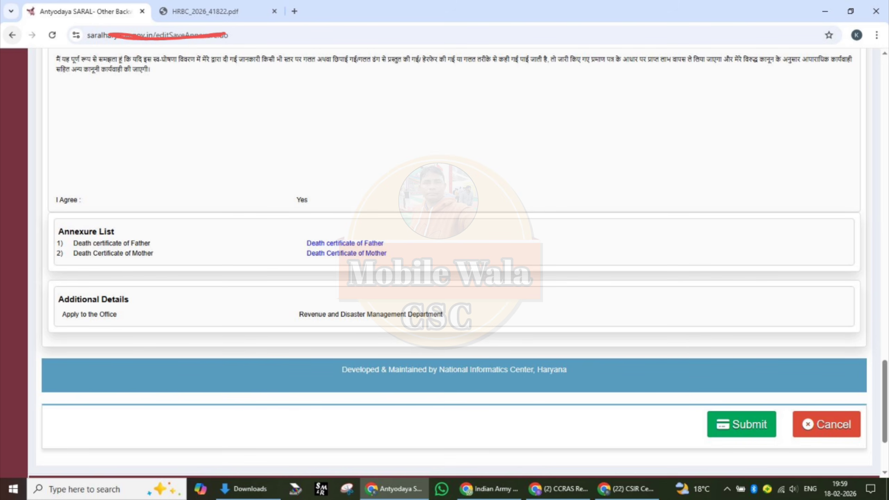
pyautogui.moveTo(409, 210)
pyautogui.mouseDown()
pyautogui.moveTo(373, 289)
pyautogui.moveTo(233, 231)
pyautogui.mouseUp()
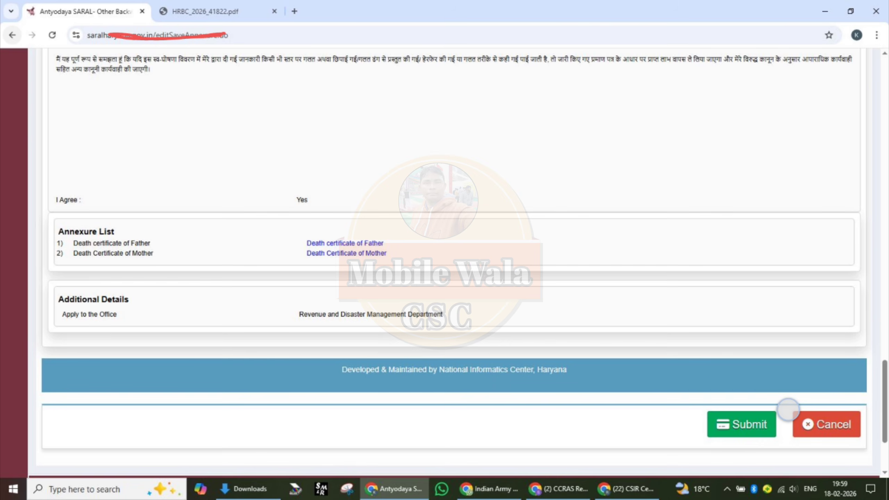
# - Circle Submit in red, point a large arrow at it, and draw two ticks across it
pyautogui.moveTo(789, 409)
pyautogui.mouseDown()
pyautogui.moveTo(684, 389)
pyautogui.moveTo(780, 447)
pyautogui.moveTo(685, 389)
pyautogui.mouseUp()
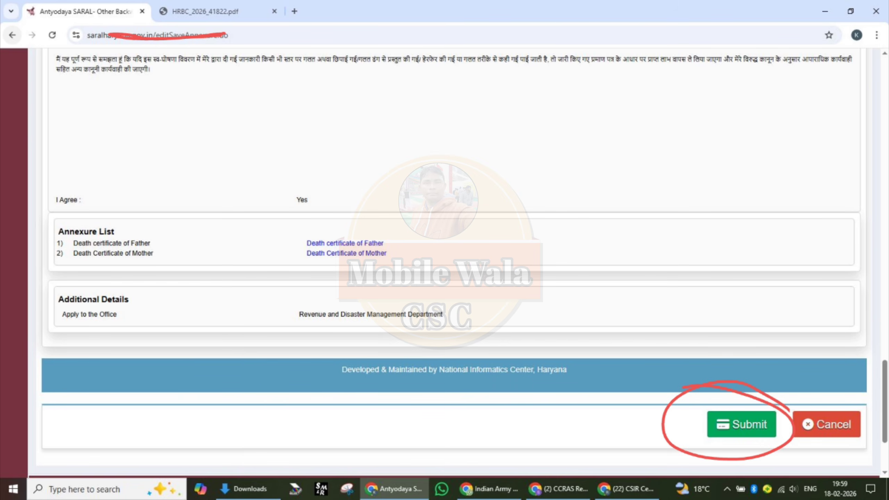
pyautogui.moveTo(505, 253); pyautogui.dragTo(692, 381)
pyautogui.moveTo(630, 303)
pyautogui.mouseDown()
pyautogui.moveTo(689, 378)
pyautogui.moveTo(552, 391)
pyautogui.mouseUp()
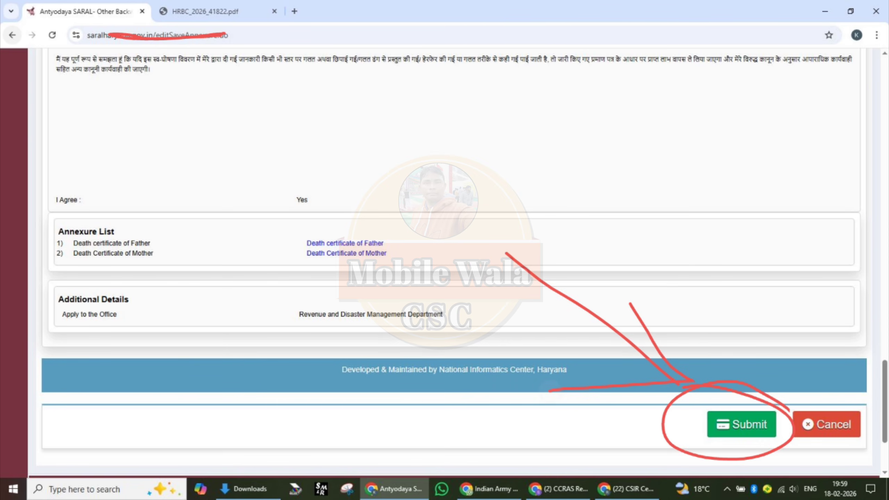
pyautogui.moveTo(620, 415)
pyautogui.mouseDown()
pyautogui.moveTo(676, 425)
pyautogui.moveTo(777, 361)
pyautogui.mouseUp()
pyautogui.moveTo(670, 438); pyautogui.dragTo(801, 378)
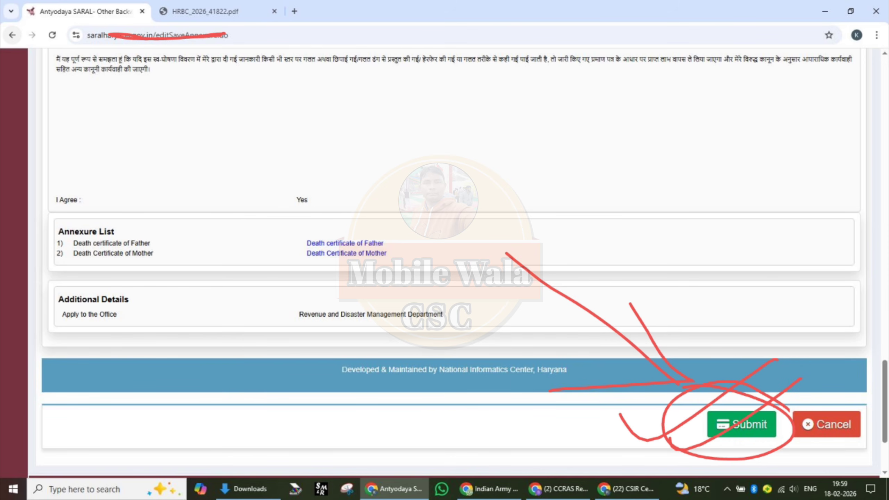
# - Handwrite "Zero" in red over the Annexure List, underline it, and write a second word starting with F beneath
pyautogui.moveTo(113, 197)
pyautogui.mouseDown()
pyautogui.moveTo(208, 180)
pyautogui.moveTo(215, 253)
pyautogui.mouseUp()
pyautogui.moveTo(257, 210)
pyautogui.mouseDown()
pyautogui.moveTo(273, 251)
pyautogui.moveTo(380, 223)
pyautogui.mouseUp()
pyautogui.moveTo(394, 175)
pyautogui.mouseDown()
pyautogui.moveTo(434, 161)
pyautogui.moveTo(394, 177)
pyautogui.mouseUp()
pyautogui.moveTo(161, 329); pyautogui.dragTo(464, 208)
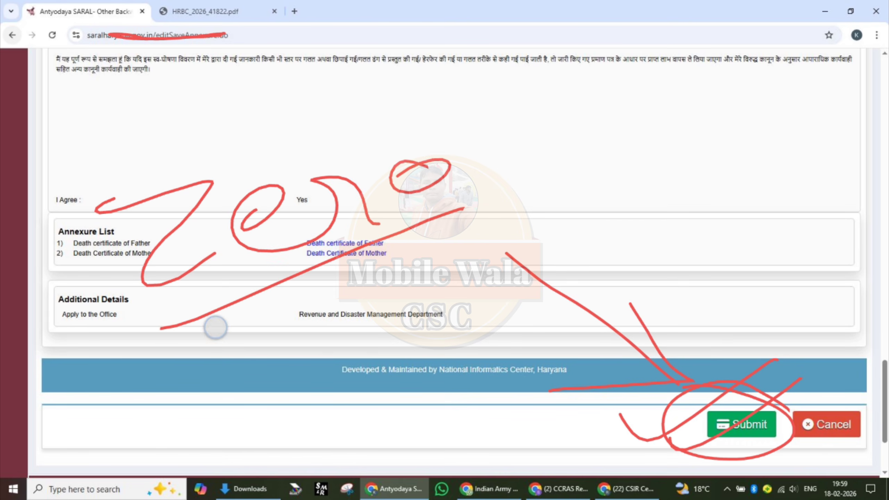
pyautogui.moveTo(216, 328)
pyautogui.mouseDown()
pyautogui.moveTo(209, 407)
pyautogui.moveTo(292, 296)
pyautogui.mouseUp()
pyautogui.moveTo(205, 354)
pyautogui.mouseDown()
pyautogui.moveTo(261, 328)
pyautogui.moveTo(317, 365)
pyautogui.mouseUp()
pyautogui.moveTo(371, 325)
pyautogui.mouseDown()
pyautogui.moveTo(365, 338)
pyautogui.moveTo(485, 309)
pyautogui.mouseUp()
# - Undo the red handwriting over the preview, and the ticks and arrow at Submit
pyautogui.hotkey('ctrl', 'z')
pyautogui.hotkey('ctrl', 'z')
pyautogui.hotkey('ctrl', 'z')
pyautogui.hotkey('ctrl', 'z')
pyautogui.hotkey('ctrl', 'z')
pyautogui.hotkey('ctrl', 'z')
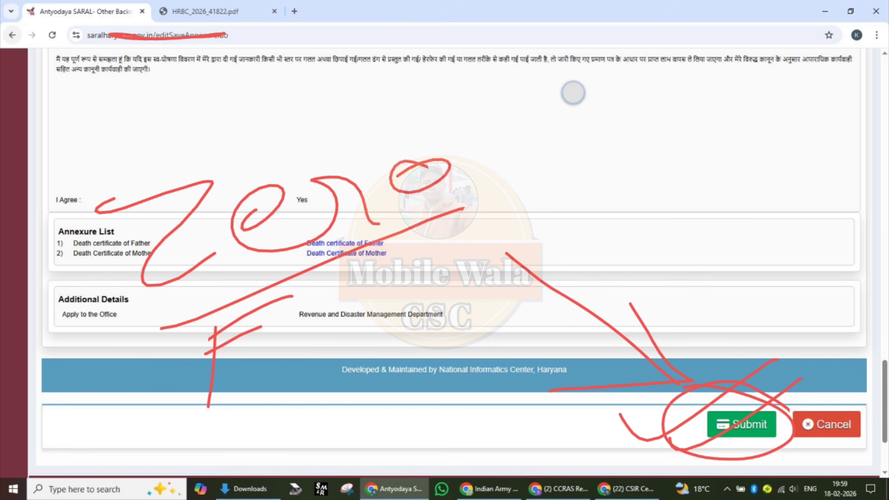
pyautogui.hotkey('ctrl', 'z')
pyautogui.hotkey('ctrl', 'z')
pyautogui.hotkey('ctrl', 'z')
pyautogui.hotkey('ctrl', 'z')
pyautogui.hotkey('ctrl', 'z')
pyautogui.hotkey('ctrl', 'z')
pyautogui.hotkey('ctrl', 'z')
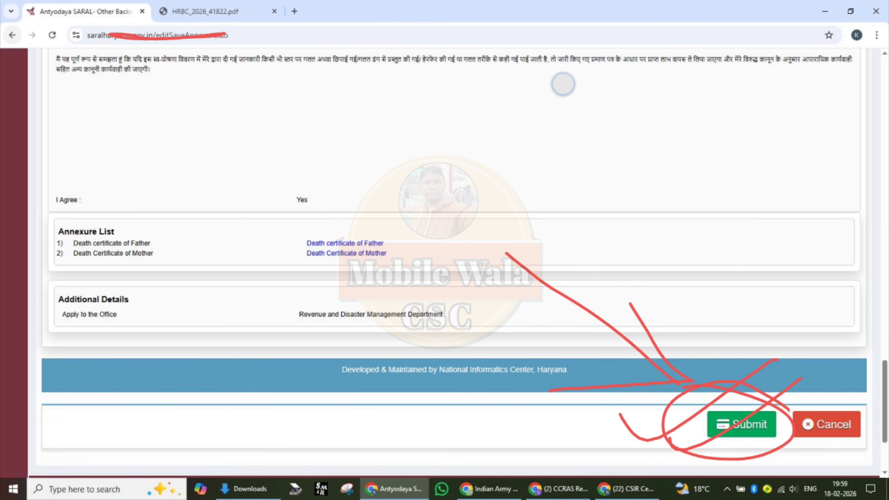
pyautogui.hotkey('ctrl', 'z')
pyautogui.hotkey('ctrl', 'z')
pyautogui.hotkey('ctrl', 'z')
pyautogui.hotkey('ctrl', 'z')
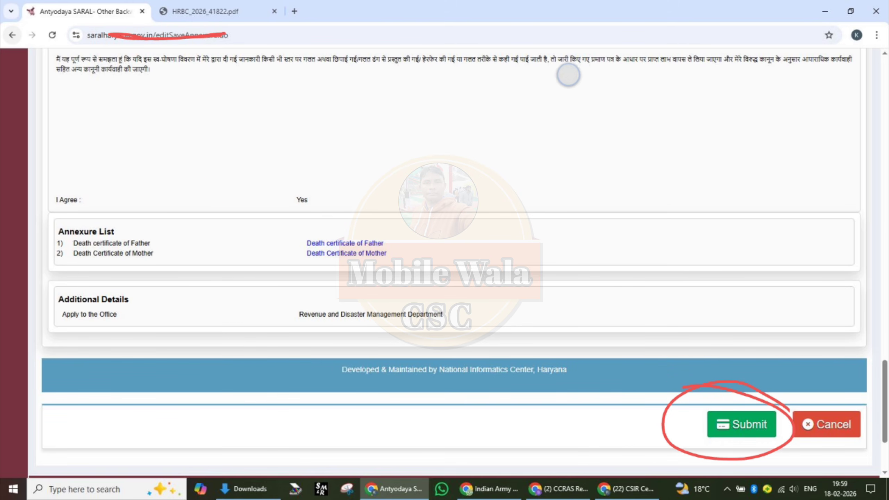
# - Draw two red ticks across Submit, and undo the pen marks
pyautogui.moveTo(632, 429); pyautogui.dragTo(788, 370)
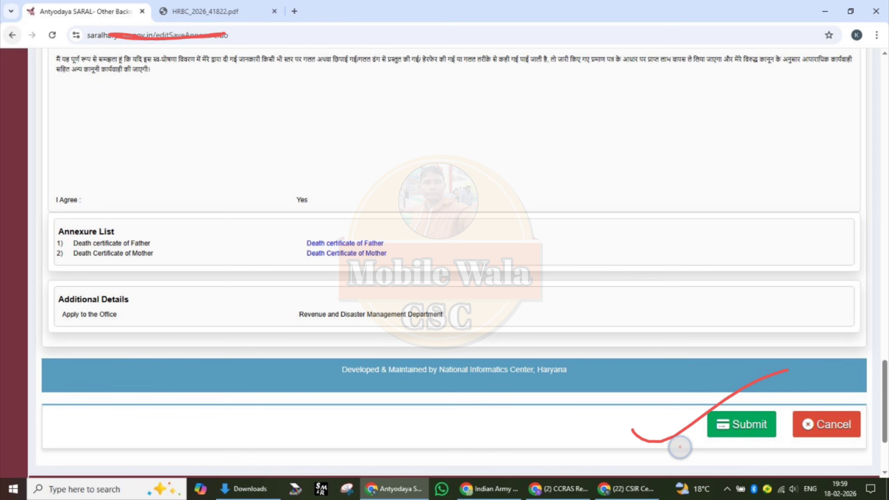
pyautogui.moveTo(680, 449); pyautogui.dragTo(794, 389)
pyautogui.hotkey('ctrl', 'z')
pyautogui.hotkey('ctrl', 'z')
pyautogui.hotkey('ctrl', 'z')
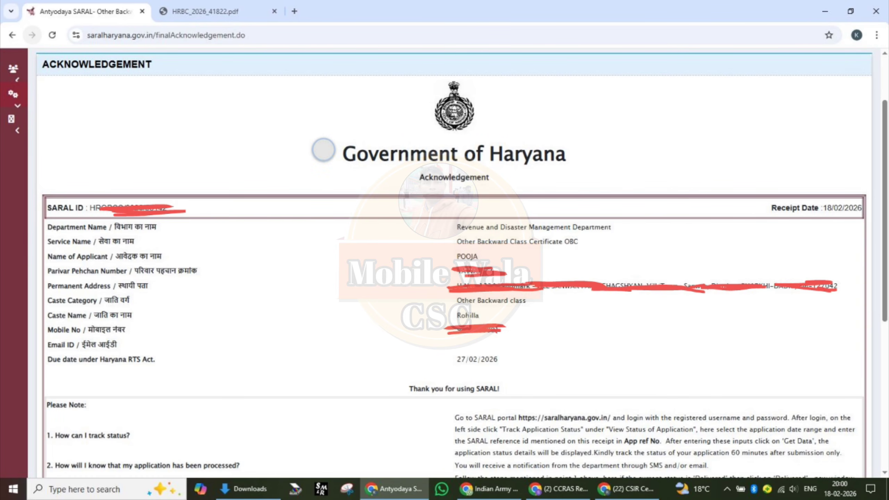
# - Tick the Government of Haryana heading and circle Acknowledgement in red, and undo both marks
pyautogui.moveTo(324, 150); pyautogui.dragTo(456, 106)
pyautogui.moveTo(517, 165)
pyautogui.mouseDown()
pyautogui.moveTo(399, 166)
pyautogui.moveTo(387, 182)
pyautogui.mouseUp()
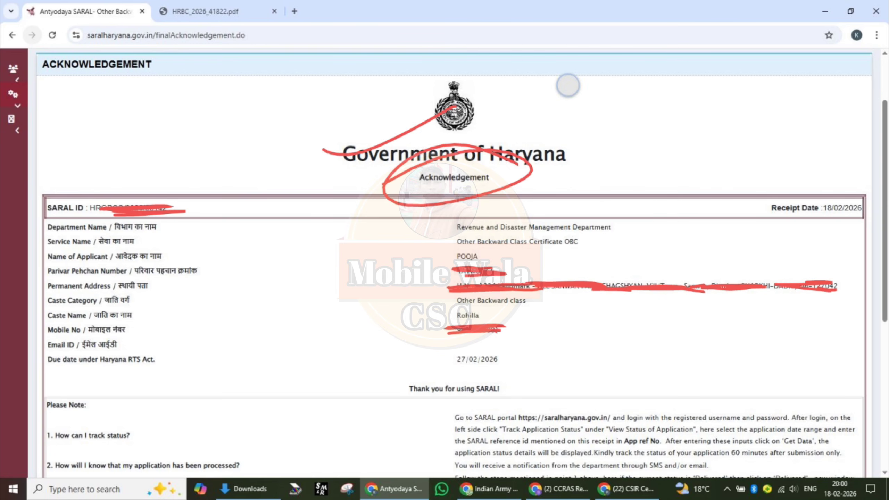
pyautogui.hotkey('ctrl', 'z')
pyautogui.hotkey('ctrl', 'z')
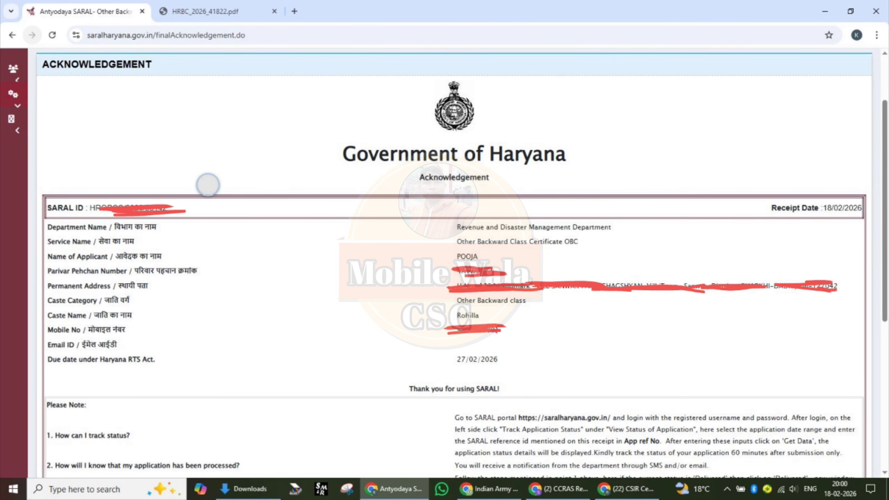
# - Circle the SARAL ID in red, and tick the receipt date and the department, service, applicant and caste details
pyautogui.moveTo(208, 184)
pyautogui.mouseDown()
pyautogui.moveTo(72, 205)
pyautogui.moveTo(212, 193)
pyautogui.moveTo(82, 192)
pyautogui.mouseUp()
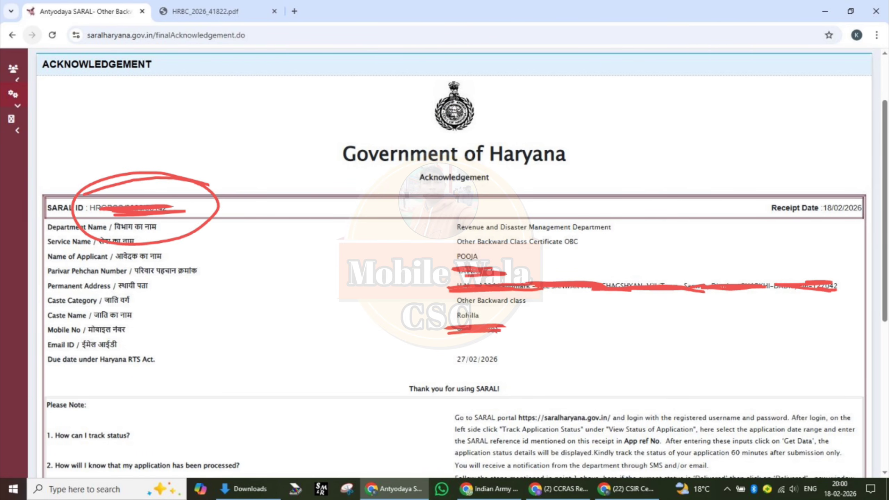
pyautogui.moveTo(423, 219); pyautogui.dragTo(545, 191)
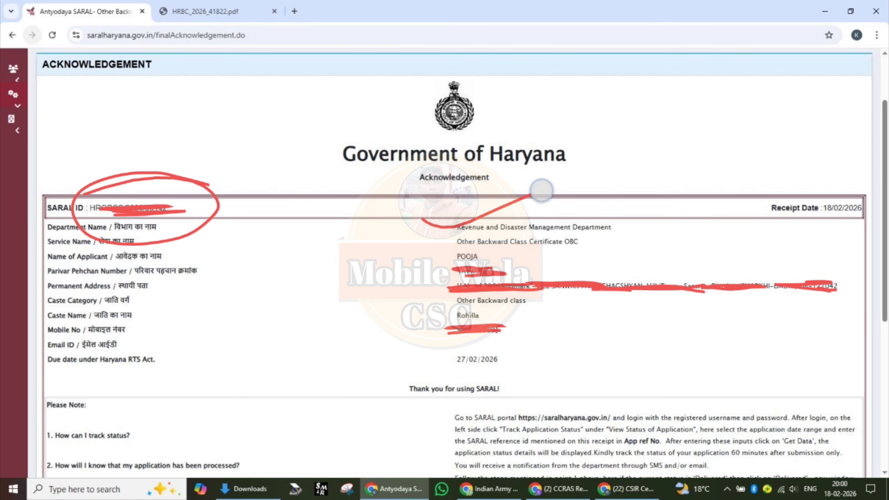
pyautogui.moveTo(551, 229); pyautogui.dragTo(643, 207)
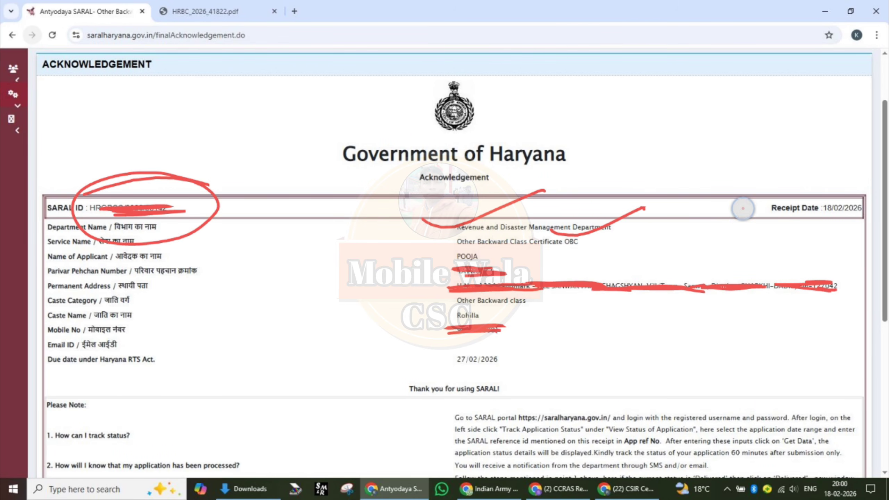
pyautogui.moveTo(743, 209); pyautogui.dragTo(851, 177)
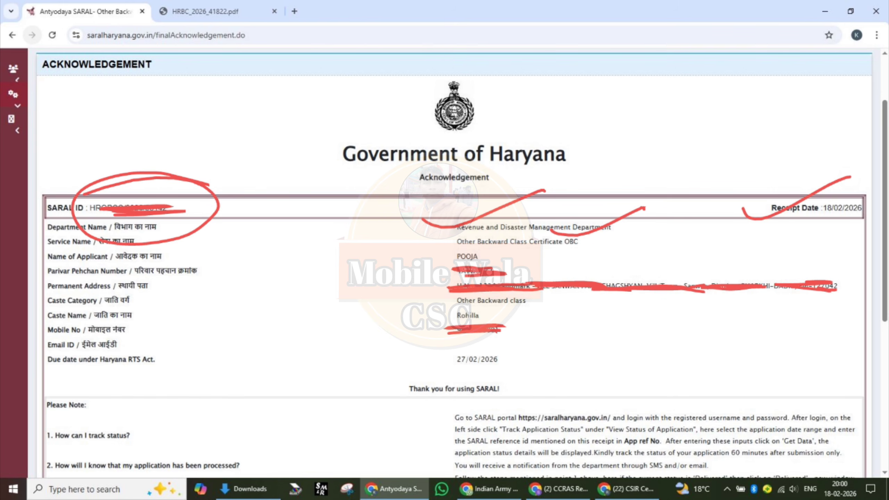
pyautogui.moveTo(394, 247); pyautogui.dragTo(597, 239)
pyautogui.moveTo(356, 302); pyautogui.dragTo(451, 277)
pyautogui.moveTo(518, 303); pyautogui.dragTo(596, 281)
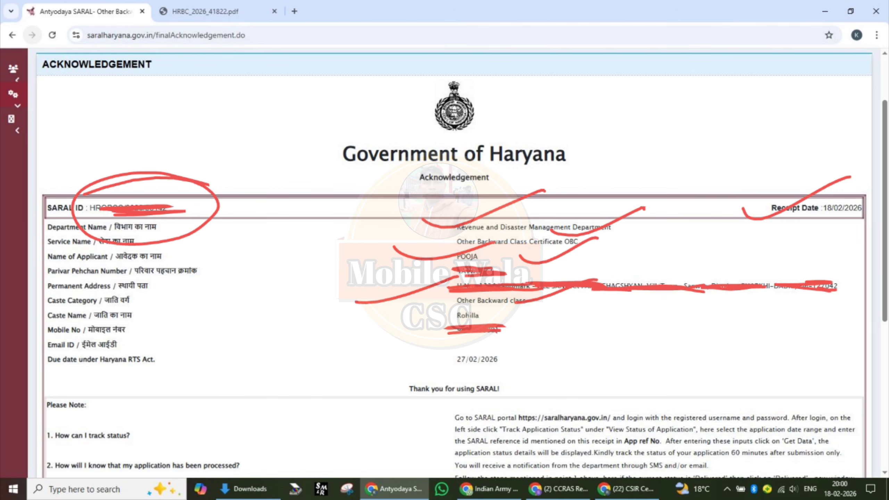
pyautogui.moveTo(532, 323)
pyautogui.mouseDown()
pyautogui.moveTo(518, 312)
pyautogui.moveTo(424, 308)
pyautogui.moveTo(504, 340)
pyautogui.moveTo(546, 312)
pyautogui.mouseUp()
# - Undo the red ticks on the acknowledgement details, keeping the circle around the SARAL ID
pyautogui.hotkey('ctrl', 'z')
pyautogui.hotkey('ctrl', 'z')
pyautogui.hotkey('ctrl', 'z')
pyautogui.hotkey('ctrl', 'z')
pyautogui.hotkey('ctrl', 'z')
pyautogui.hotkey('ctrl', 'z')
pyautogui.hotkey('ctrl', 'z')
pyautogui.hotkey('ctrl', 'z')
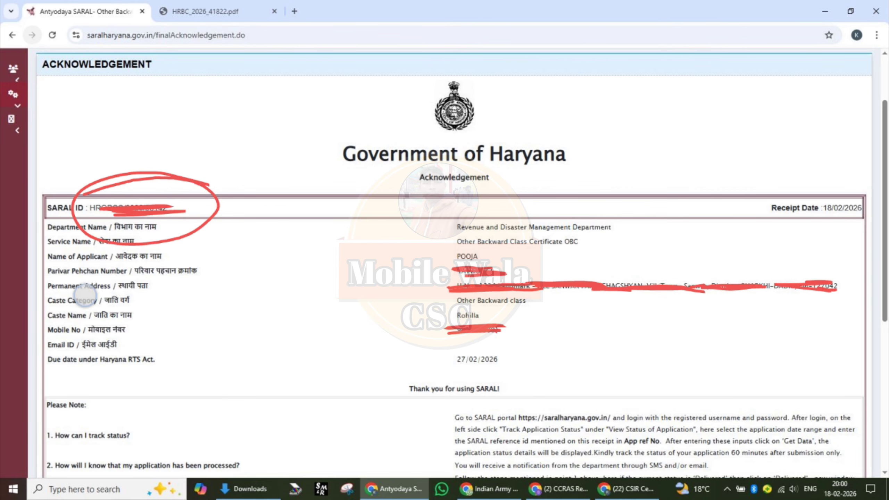
# - Try a red handwritten note over the caste rows, and undo it together with the SARAL ID circle
pyautogui.moveTo(85, 294); pyautogui.dragTo(109, 365)
pyautogui.moveTo(120, 319); pyautogui.dragTo(167, 305)
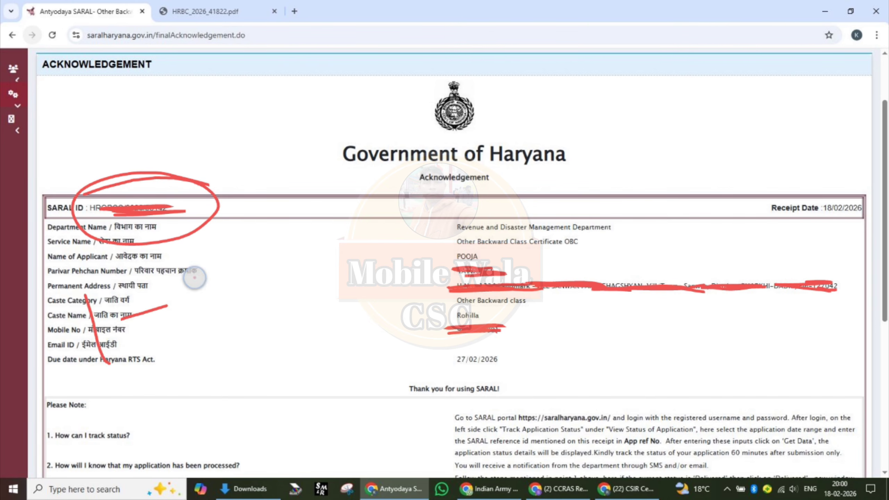
pyautogui.moveTo(195, 278)
pyautogui.mouseDown()
pyautogui.moveTo(210, 307)
pyautogui.moveTo(266, 313)
pyautogui.mouseUp()
pyautogui.hotkey('ctrl', 'z')
pyautogui.hotkey('ctrl', 'z')
pyautogui.hotkey('ctrl', 'z')
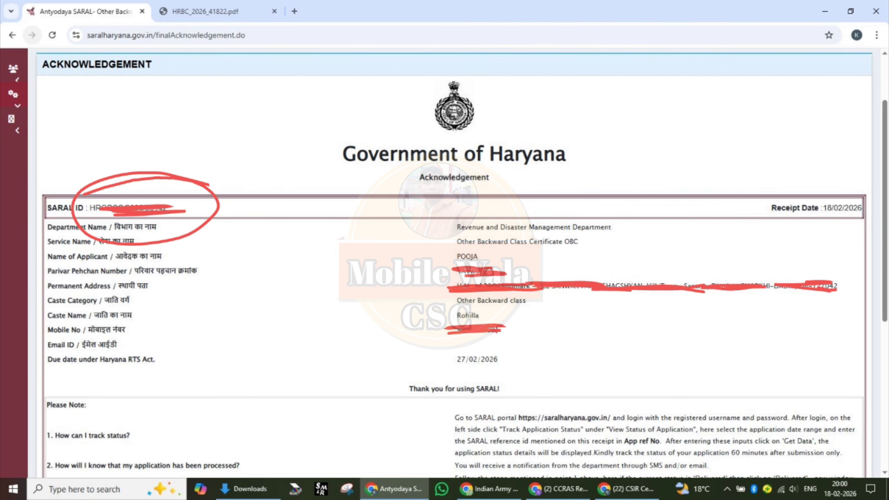
pyautogui.hotkey('ctrl', 'z')
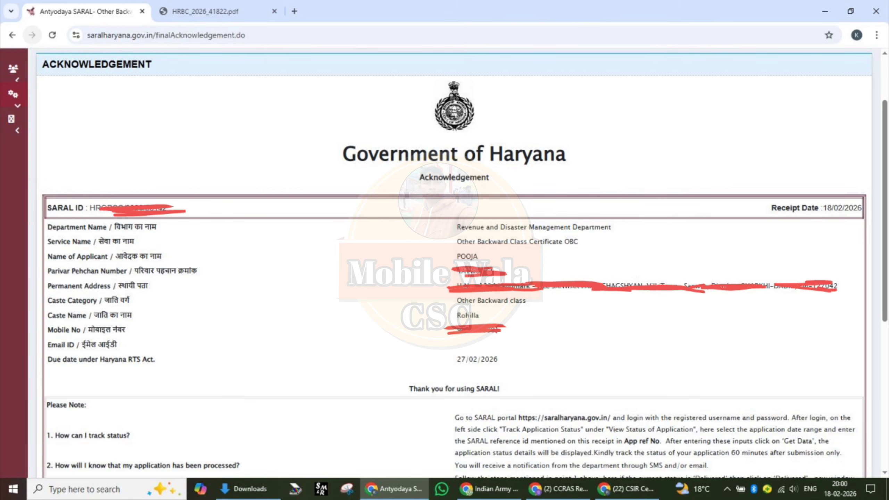
# - Handwrite "5-10" in red over the acknowledgement's field labels, and undo it
pyautogui.moveTo(95, 260)
pyautogui.mouseDown()
pyautogui.moveTo(105, 260)
pyautogui.moveTo(85, 271)
pyautogui.moveTo(112, 310)
pyautogui.mouseUp()
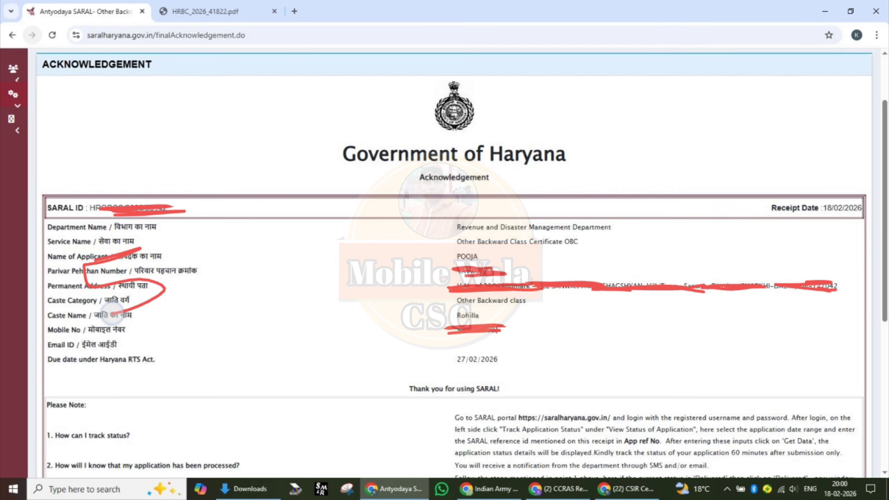
pyautogui.moveTo(191, 262); pyautogui.dragTo(220, 247)
pyautogui.moveTo(239, 203); pyautogui.dragTo(252, 263)
pyautogui.moveTo(280, 205)
pyautogui.mouseDown()
pyautogui.moveTo(266, 245)
pyautogui.moveTo(282, 207)
pyautogui.mouseUp()
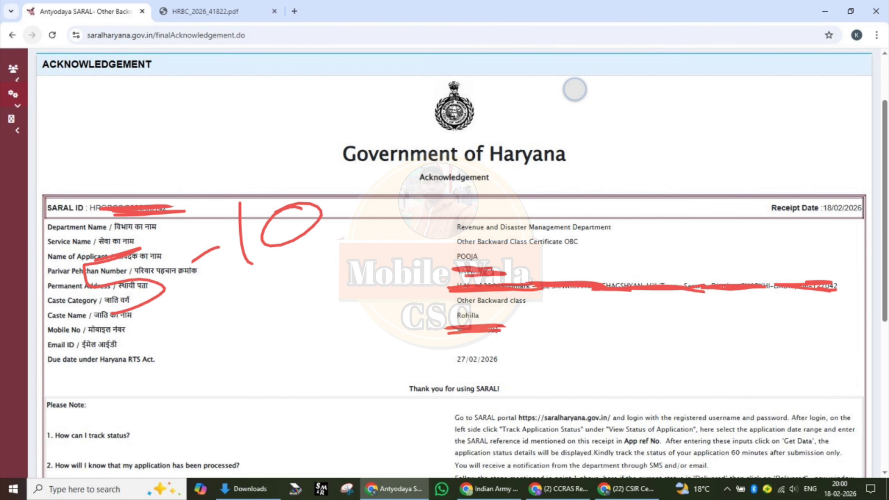
pyautogui.hotkey('ctrl', 'z')
pyautogui.hotkey('ctrl', 'z')
pyautogui.hotkey('ctrl', 'z')
pyautogui.hotkey('ctrl', 'z')
pyautogui.hotkey('ctrl', 'z')
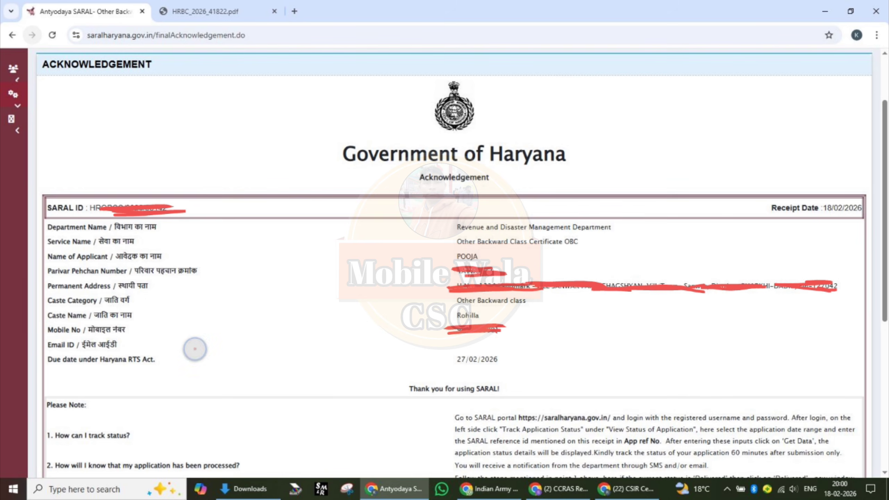
# - Circle "Due date under Haryana RTS Act." in red, draw an arrow to 27/02/2026, and circle that date
pyautogui.moveTo(195, 349)
pyautogui.mouseDown()
pyautogui.moveTo(64, 331)
pyautogui.moveTo(37, 382)
pyautogui.moveTo(182, 378)
pyautogui.moveTo(114, 347)
pyautogui.mouseUp()
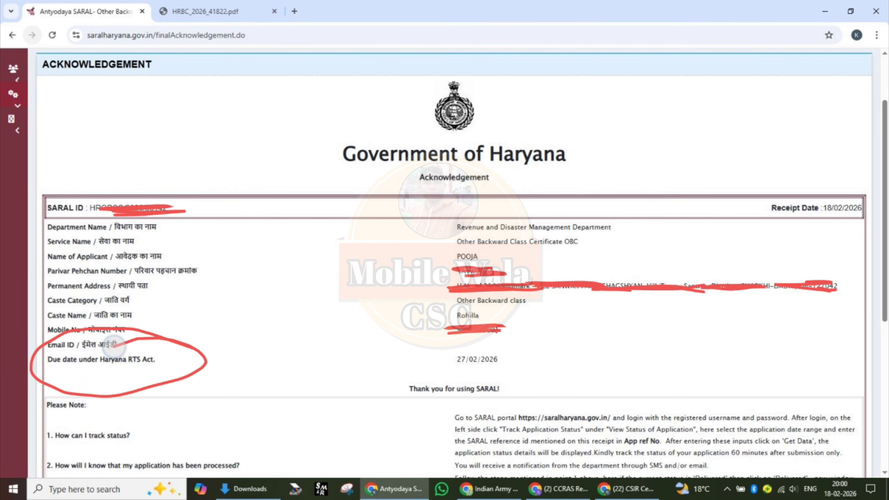
pyautogui.moveTo(201, 359); pyautogui.dragTo(437, 363)
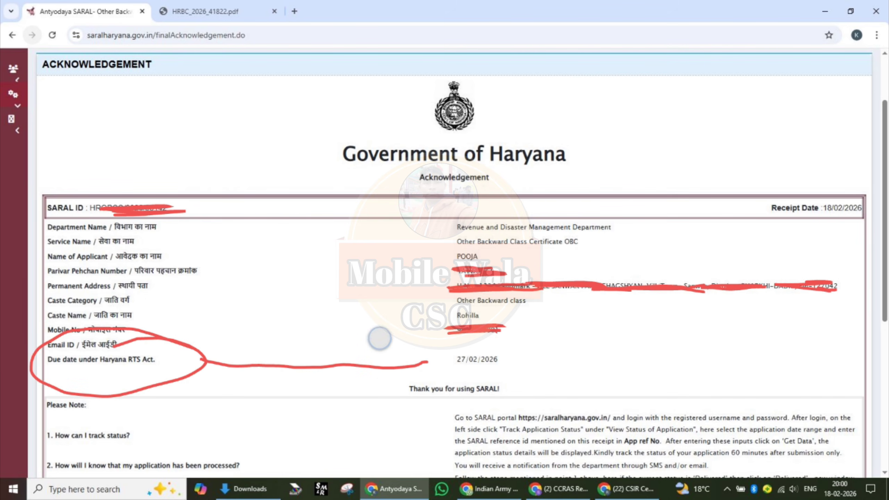
pyautogui.moveTo(380, 338); pyautogui.dragTo(350, 404)
pyautogui.moveTo(534, 357)
pyautogui.mouseDown()
pyautogui.moveTo(414, 355)
pyautogui.moveTo(561, 359)
pyautogui.moveTo(413, 365)
pyautogui.mouseUp()
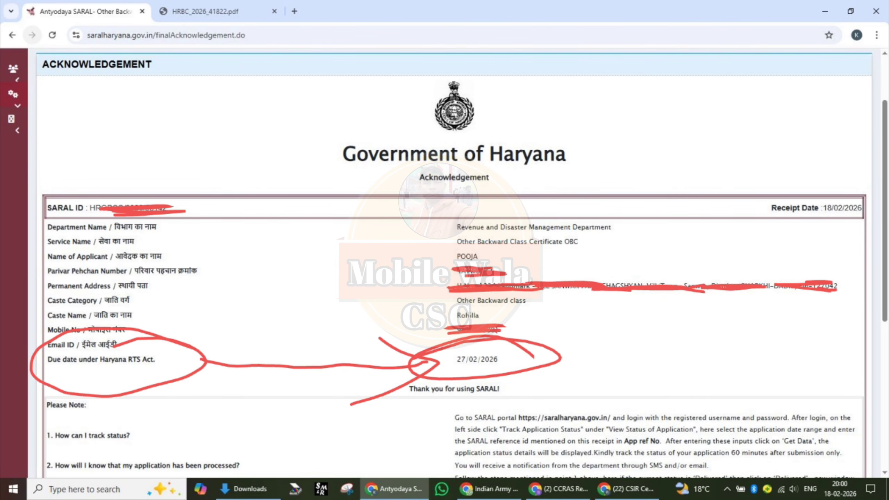
# - Circle the receipt date 18/02/2026 in red, draw an arrow from it to the due date, and tick both dates
pyautogui.moveTo(875, 201)
pyautogui.mouseDown()
pyautogui.moveTo(887, 219)
pyautogui.moveTo(862, 184)
pyautogui.moveTo(876, 180)
pyautogui.moveTo(784, 197)
pyautogui.mouseUp()
pyautogui.moveTo(802, 241)
pyautogui.mouseDown()
pyautogui.moveTo(552, 377)
pyautogui.moveTo(497, 376)
pyautogui.mouseUp()
pyautogui.moveTo(571, 338); pyautogui.dragTo(604, 398)
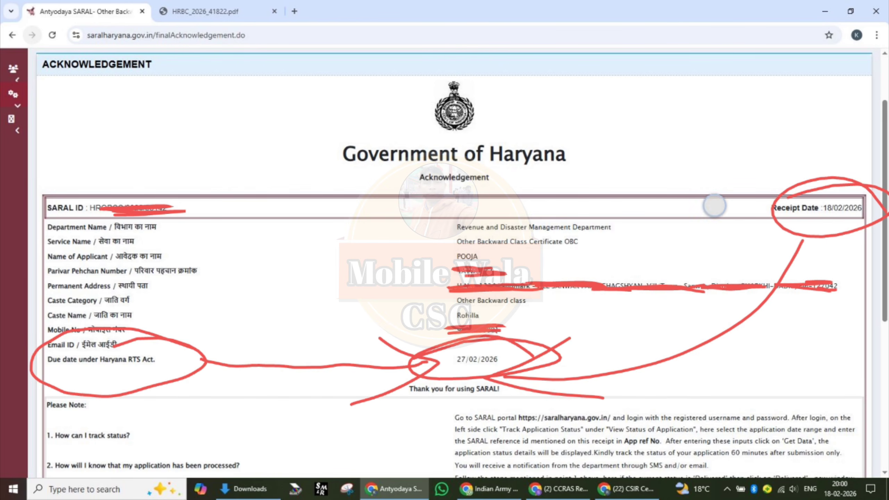
pyautogui.moveTo(715, 206); pyautogui.dragTo(848, 193)
pyautogui.moveTo(496, 336); pyautogui.dragTo(618, 314)
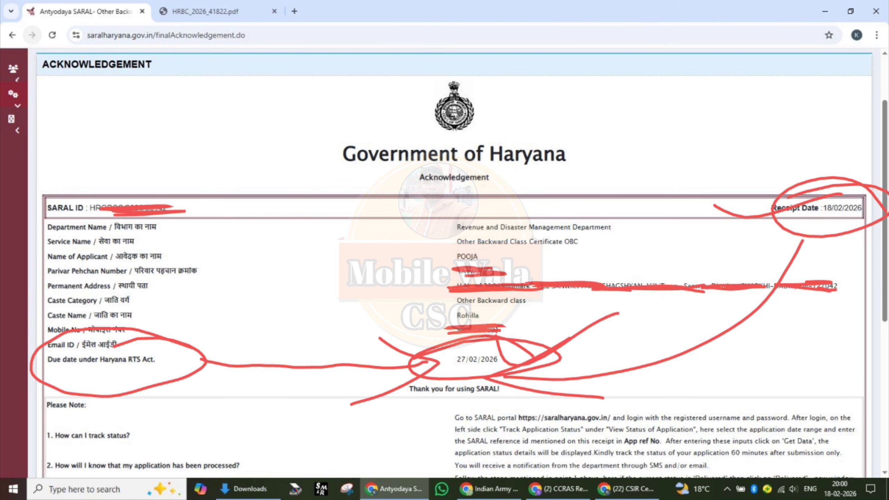
pyautogui.moveTo(258, 296)
pyautogui.mouseDown()
pyautogui.moveTo(238, 276)
pyautogui.moveTo(270, 350)
pyautogui.mouseUp()
pyautogui.moveTo(257, 244)
pyautogui.mouseDown()
pyautogui.moveTo(215, 229)
pyautogui.moveTo(265, 241)
pyautogui.moveTo(176, 258)
pyautogui.mouseUp()
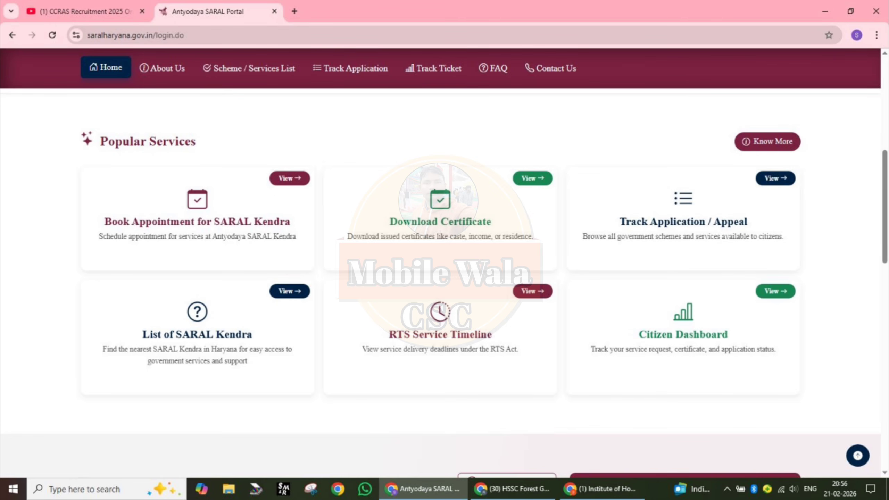
pyautogui.moveTo(193, 142)
pyautogui.mouseDown()
pyautogui.moveTo(125, 220)
pyautogui.moveTo(116, 213)
pyautogui.mouseUp()
pyautogui.moveTo(249, 169)
pyautogui.mouseDown()
pyautogui.moveTo(195, 209)
pyautogui.moveTo(301, 192)
pyautogui.moveTo(367, 213)
pyautogui.mouseUp()
pyautogui.moveTo(424, 162)
pyautogui.mouseDown()
pyautogui.moveTo(369, 178)
pyautogui.moveTo(482, 101)
pyautogui.moveTo(516, 178)
pyautogui.mouseUp()
pyautogui.hotkey('ctrl', 'z')
pyautogui.hotkey('ctrl', 'z')
pyautogui.hotkey('ctrl', 'z')
# - Circle the page's scrollbar in red on the SARAL portal home page, and draw a downward arrow beside it
pyautogui.moveTo(886, 129)
pyautogui.mouseDown()
pyautogui.moveTo(855, 277)
pyautogui.moveTo(874, 132)
pyautogui.mouseUp()
pyautogui.moveTo(837, 75); pyautogui.dragTo(833, 189)
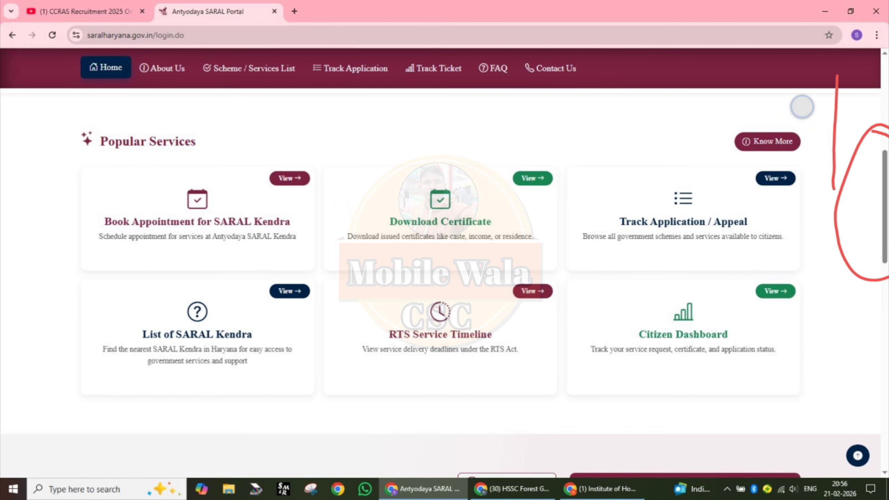
pyautogui.moveTo(802, 107)
pyautogui.mouseDown()
pyautogui.moveTo(830, 195)
pyautogui.moveTo(861, 118)
pyautogui.mouseUp()
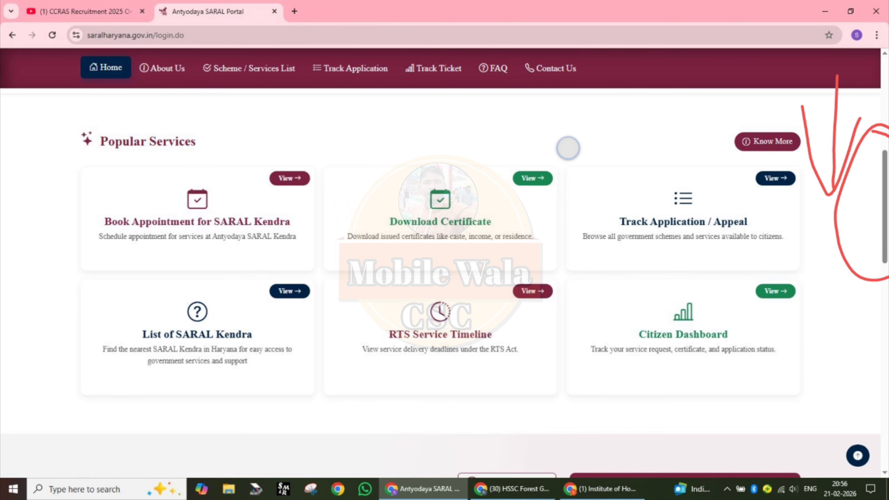
# - Outline the Download Certificate card under Popular Services in red, and draw a tick across it
pyautogui.moveTo(569, 147)
pyautogui.mouseDown()
pyautogui.moveTo(314, 177)
pyautogui.moveTo(350, 282)
pyautogui.moveTo(585, 270)
pyautogui.moveTo(580, 149)
pyautogui.moveTo(443, 160)
pyautogui.mouseUp()
pyautogui.moveTo(345, 201); pyautogui.dragTo(521, 137)
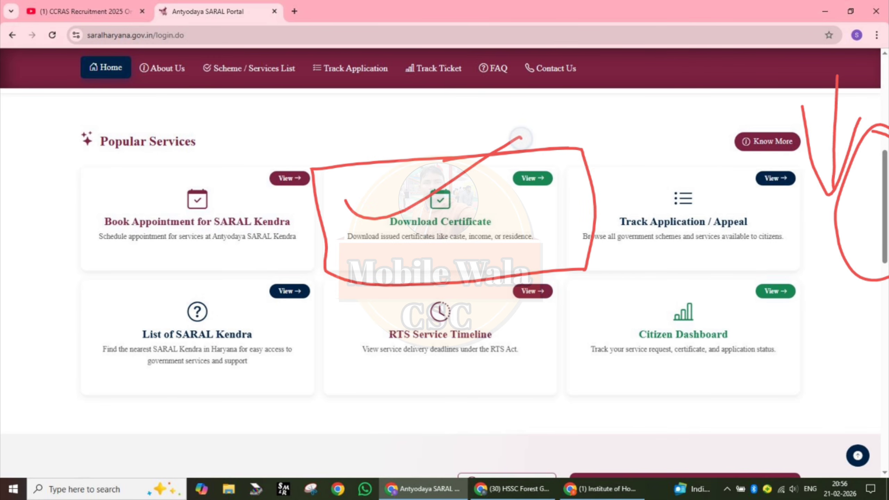
# - Add a second red tick to the Download Certificate card, and undo all pen marks on the SARAL home page
pyautogui.moveTo(368, 245)
pyautogui.mouseDown()
pyautogui.moveTo(388, 255)
pyautogui.moveTo(563, 171)
pyautogui.mouseUp()
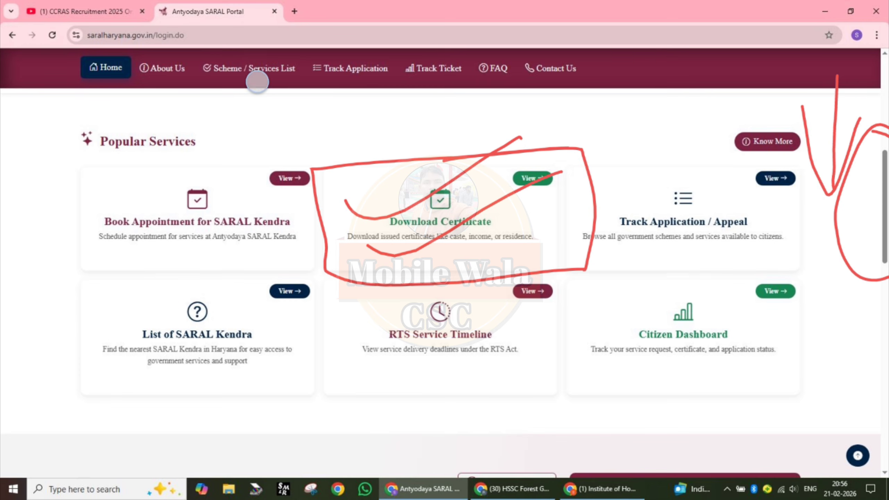
pyautogui.hotkey('ctrl', 'z')
pyautogui.hotkey('ctrl', 'z')
pyautogui.hotkey('ctrl', 'z')
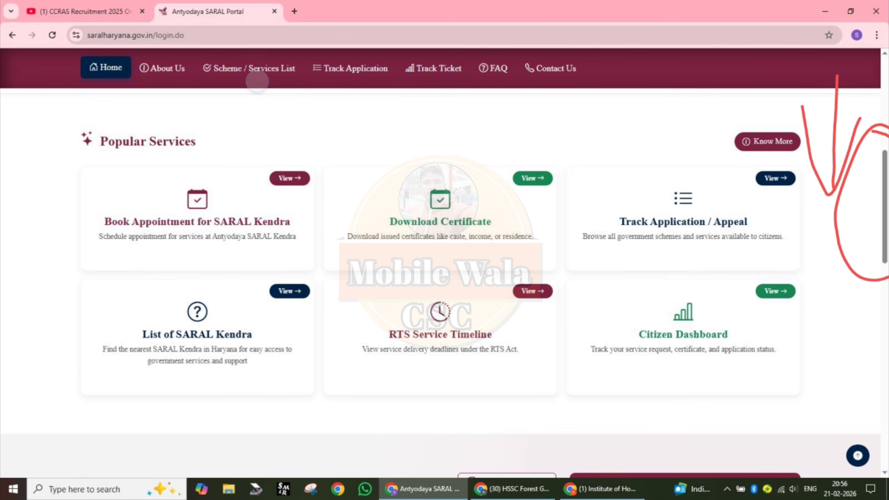
pyautogui.hotkey('ctrl', 'z')
pyautogui.hotkey('ctrl', 'z')
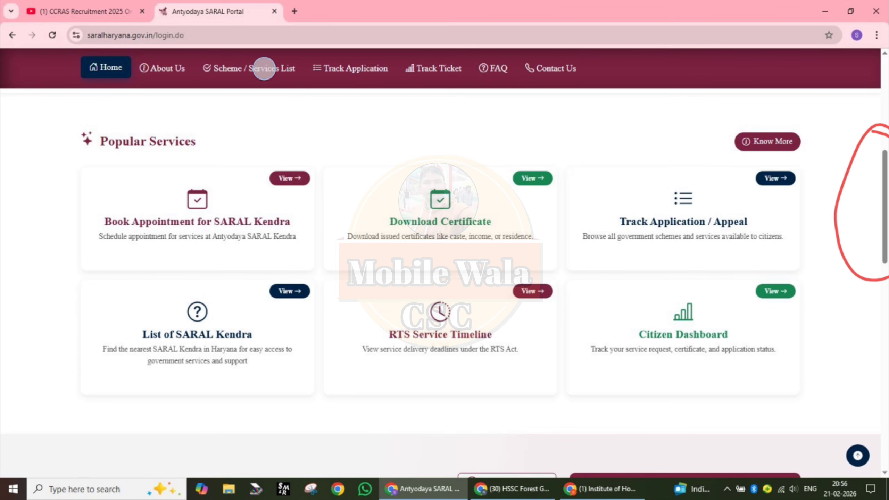
pyautogui.hotkey('ctrl', 'z')
# - Draw a single red tick across the Download Certificate card under Popular Services, and remove it
pyautogui.moveTo(380, 220); pyautogui.dragTo(555, 160)
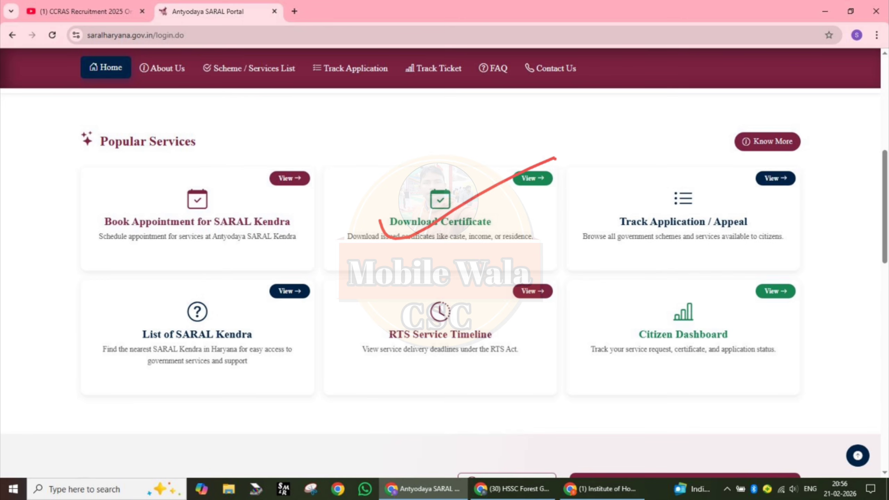
pyautogui.click(256, 84)
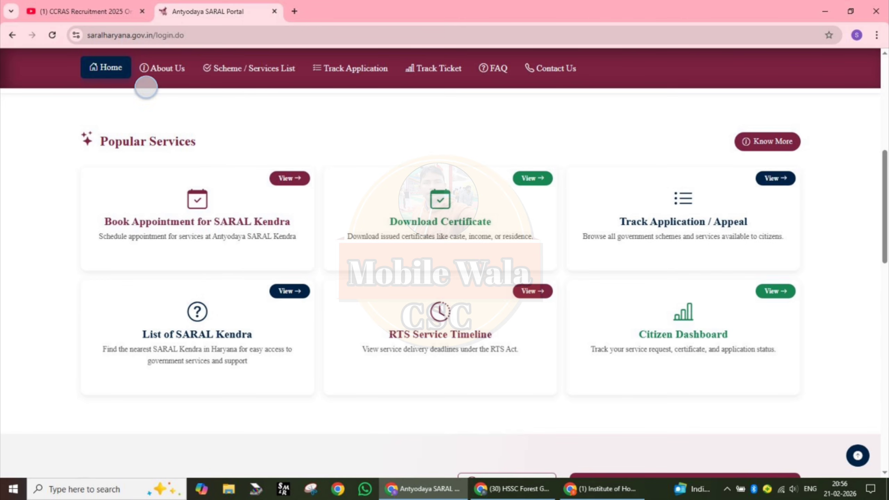
pyautogui.click(147, 89)
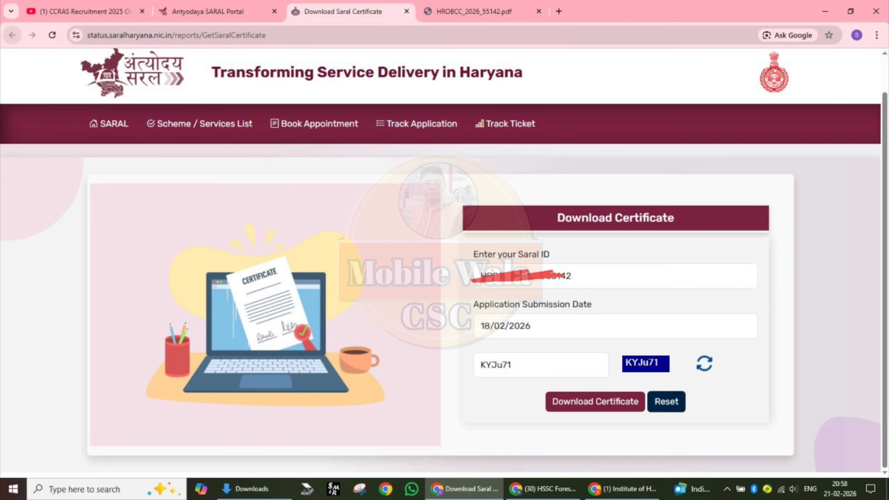
# - Tick the Download Certificate heading, the Saral ID field and the Application Submission Date field in red
pyautogui.moveTo(615, 193)
pyautogui.mouseDown()
pyautogui.moveTo(622, 210)
pyautogui.moveTo(744, 172)
pyautogui.mouseUp()
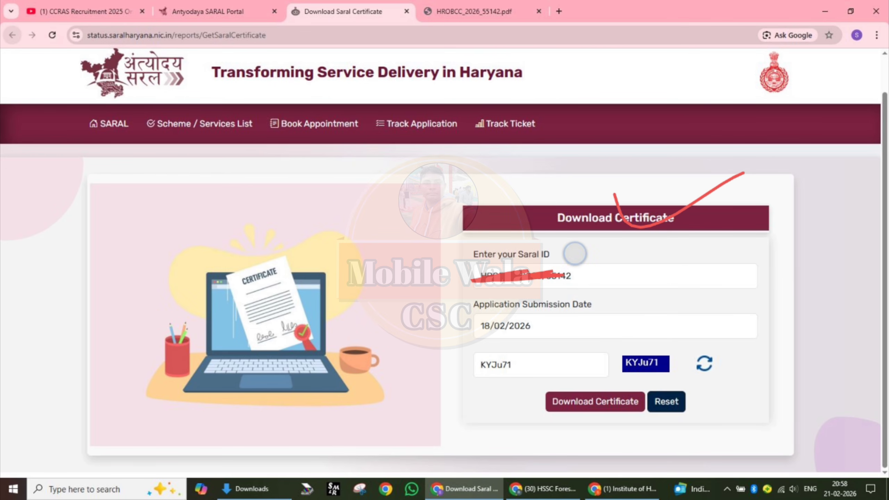
pyautogui.moveTo(575, 253)
pyautogui.mouseDown()
pyautogui.moveTo(659, 260)
pyautogui.moveTo(724, 231)
pyautogui.mouseUp()
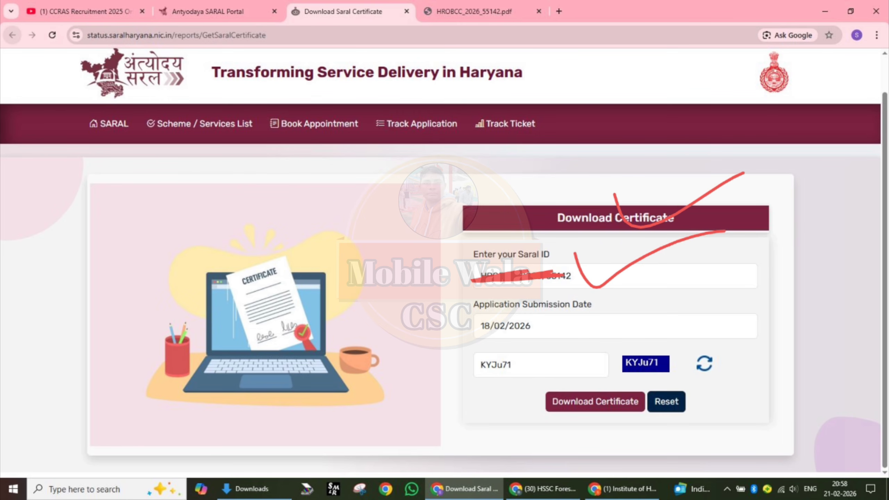
pyautogui.moveTo(752, 163)
pyautogui.mouseDown()
pyautogui.moveTo(841, 163)
pyautogui.moveTo(711, 191)
pyautogui.moveTo(784, 159)
pyautogui.mouseUp()
pyautogui.hotkey('ctrl', 'z')
pyautogui.moveTo(537, 307); pyautogui.dragTo(669, 280)
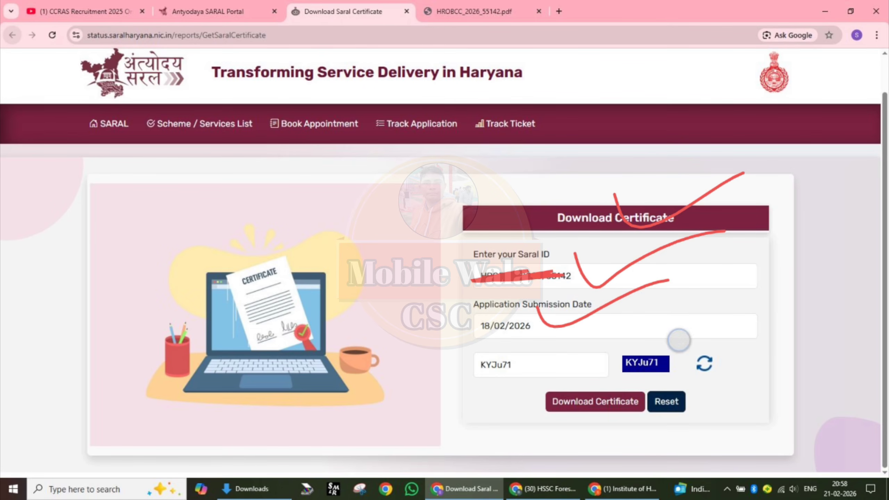
# - Circle the captcha image in red, and draw an arrow from it to the captcha entry field
pyautogui.moveTo(681, 340)
pyautogui.mouseDown()
pyautogui.moveTo(648, 379)
pyautogui.moveTo(678, 331)
pyautogui.mouseUp()
pyautogui.moveTo(626, 351); pyautogui.dragTo(511, 364)
pyautogui.moveTo(560, 342)
pyautogui.mouseDown()
pyautogui.moveTo(506, 364)
pyautogui.moveTo(581, 366)
pyautogui.mouseUp()
# - Try red strokes beside the form's Download Certificate button, and undo the latest strokes
pyautogui.moveTo(492, 409); pyautogui.dragTo(613, 361)
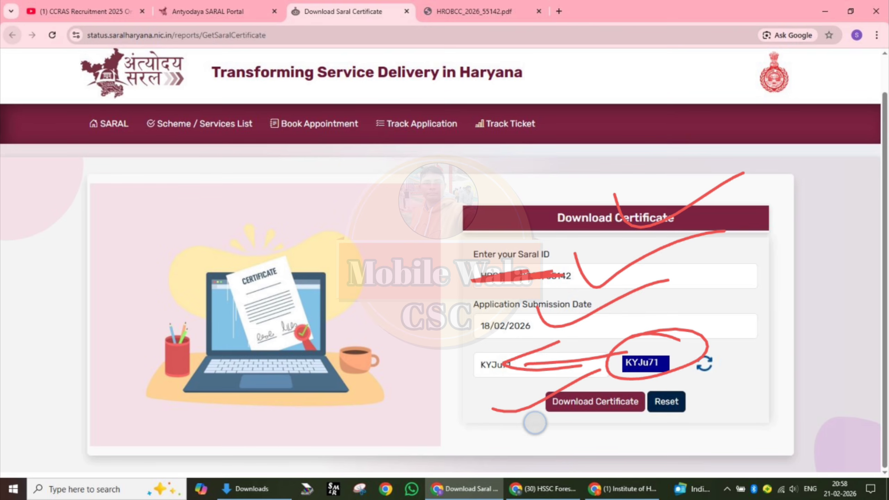
pyautogui.moveTo(534, 424); pyautogui.dragTo(639, 380)
pyautogui.click(566, 78)
pyautogui.click(574, 86)
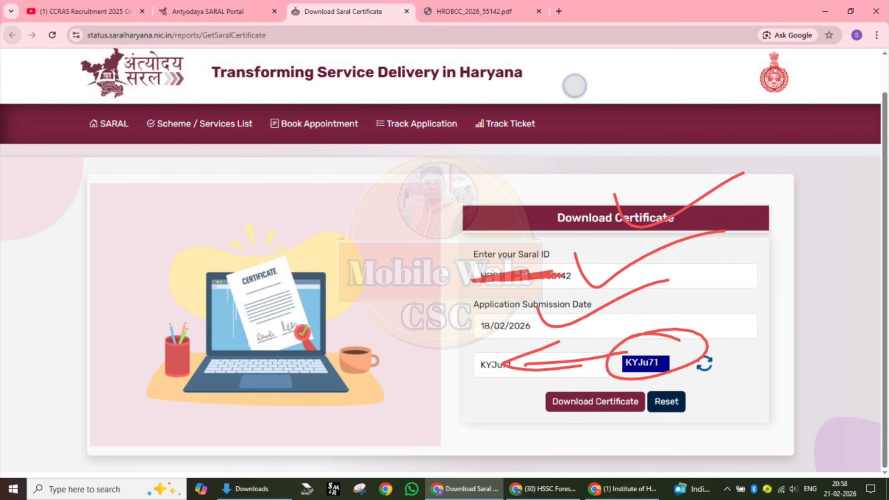
pyautogui.click(574, 86)
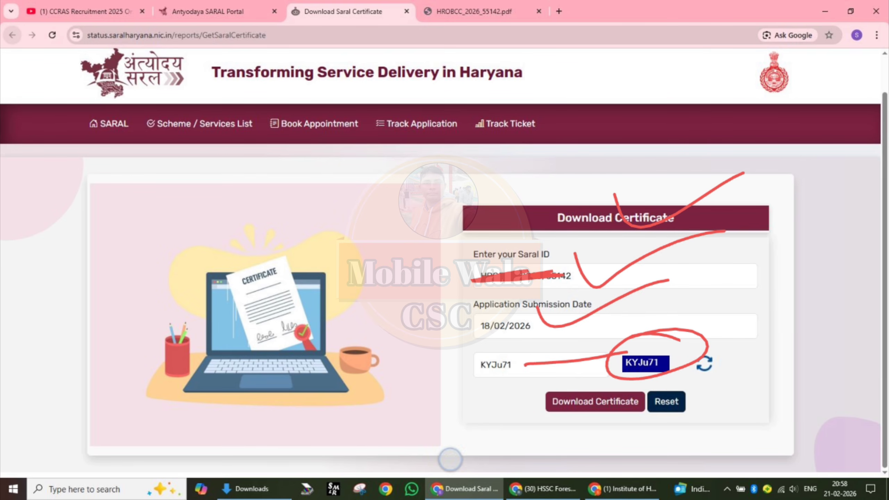
# - Draw a blue arrow to the Download Certificate button, and tick the three form fields and the button in blue
pyautogui.moveTo(450, 460); pyautogui.dragTo(580, 413)
pyautogui.moveTo(502, 407); pyautogui.dragTo(537, 451)
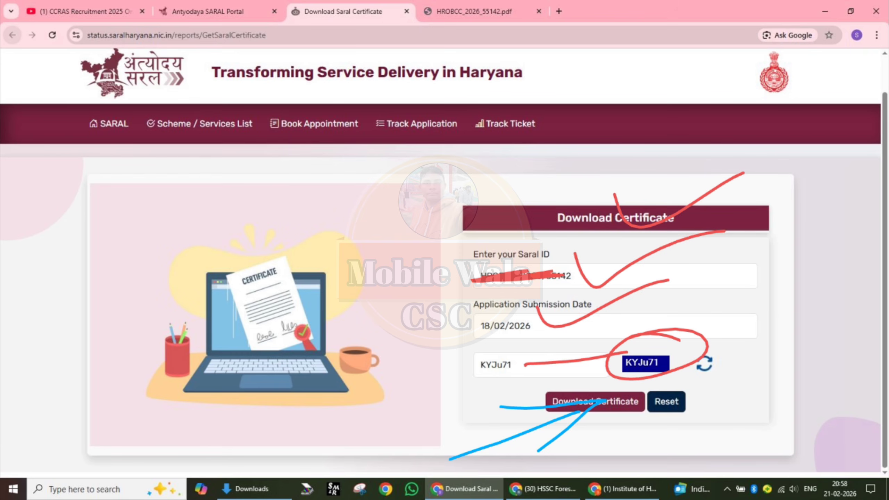
pyautogui.moveTo(415, 256)
pyautogui.mouseDown()
pyautogui.moveTo(420, 263)
pyautogui.moveTo(583, 219)
pyautogui.mouseUp()
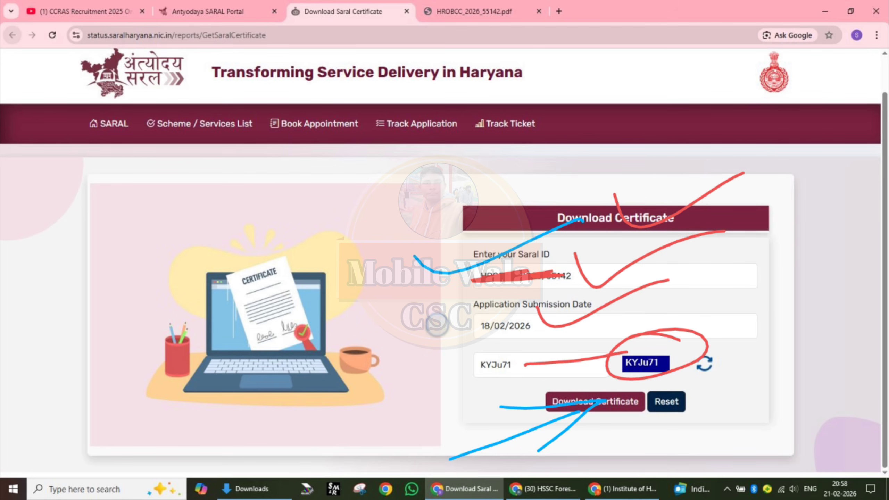
pyautogui.moveTo(437, 326); pyautogui.dragTo(574, 293)
pyautogui.moveTo(444, 371); pyautogui.dragTo(570, 335)
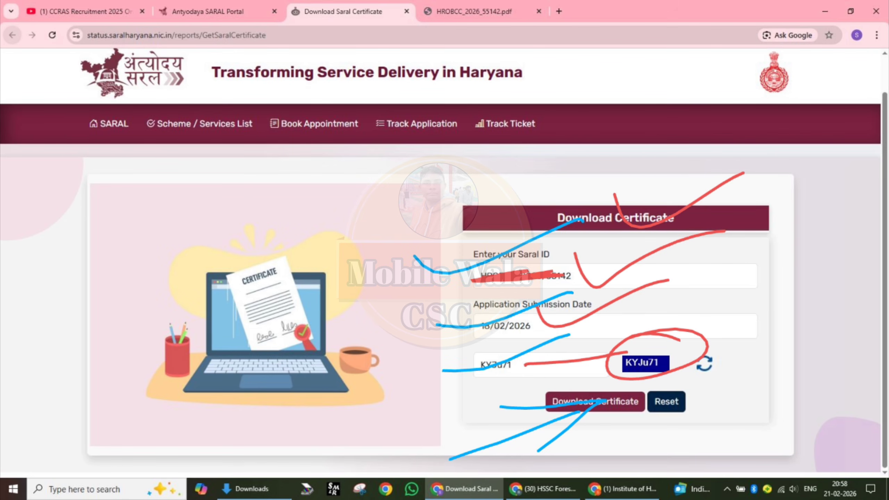
pyautogui.moveTo(595, 403)
pyautogui.mouseDown()
pyautogui.moveTo(585, 413)
pyautogui.moveTo(710, 362)
pyautogui.mouseUp()
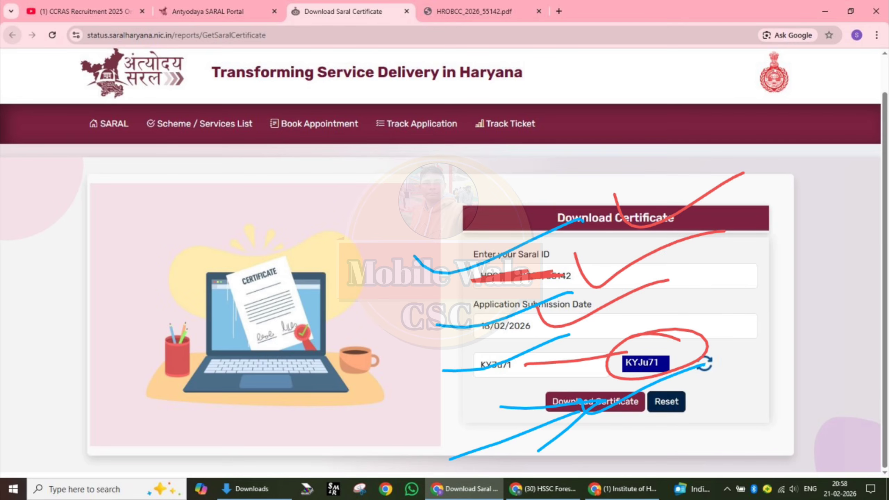
# - Undo all the blue and red pen marks on the Download Certificate form
pyautogui.hotkey('ctrl', 'z')
pyautogui.hotkey('ctrl', 'z')
pyautogui.hotkey('ctrl', 'z')
pyautogui.hotkey('ctrl', 'z')
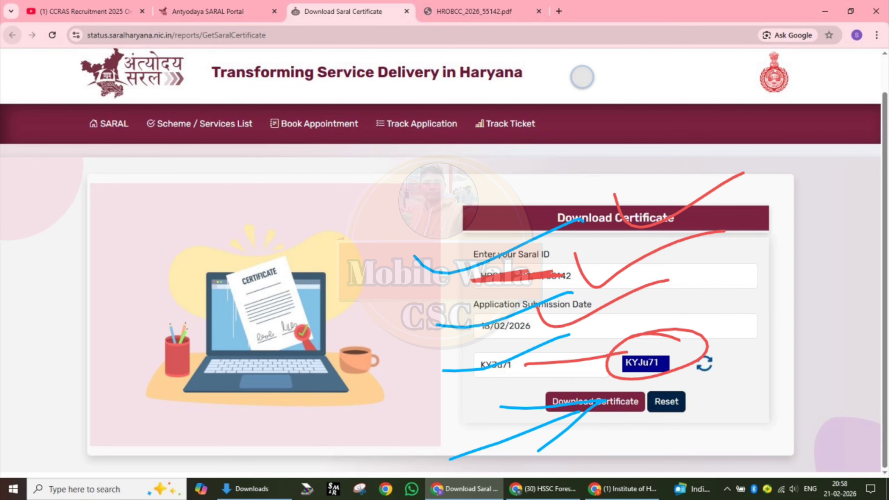
pyautogui.hotkey('ctrl', 'z')
pyautogui.hotkey('ctrl', 'z')
pyautogui.hotkey('ctrl', 'z')
pyautogui.hotkey('ctrl', 'z')
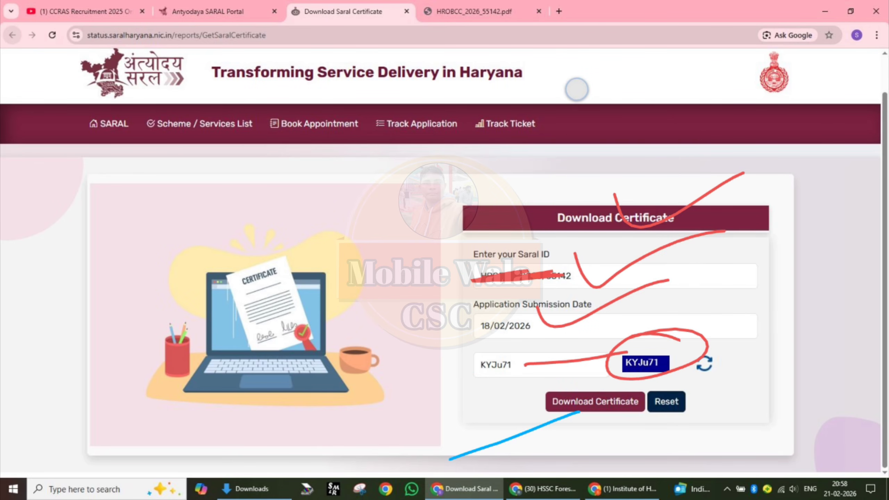
pyautogui.hotkey('ctrl', 'z')
pyautogui.hotkey('ctrl', 'z')
pyautogui.hotkey('ctrl', 'z')
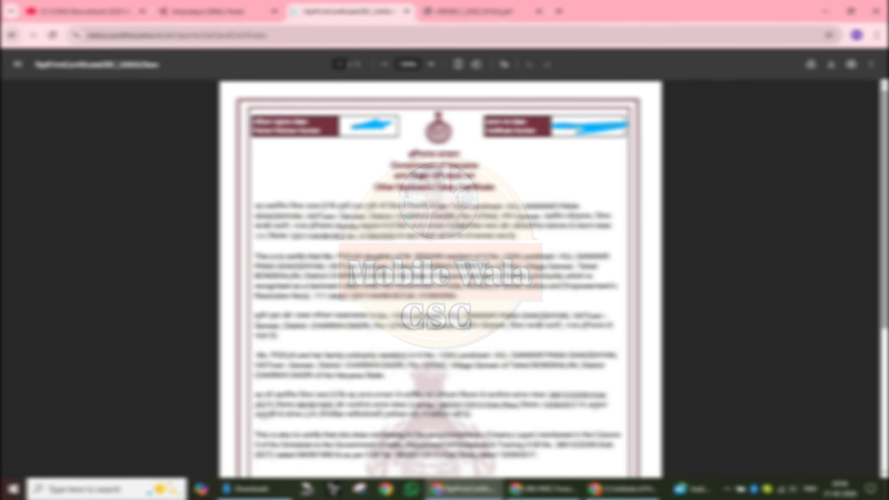
# - Circle the two number boxes at the head of the certificate in red, and undo both circles
pyautogui.moveTo(402, 98)
pyautogui.mouseDown()
pyautogui.moveTo(375, 158)
pyautogui.moveTo(389, 87)
pyautogui.mouseUp()
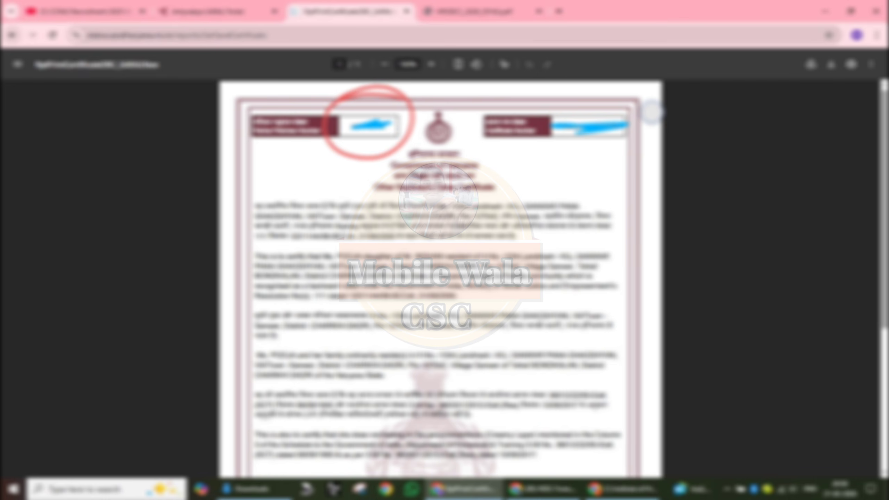
pyautogui.moveTo(651, 113)
pyautogui.mouseDown()
pyautogui.moveTo(584, 161)
pyautogui.moveTo(518, 103)
pyautogui.mouseUp()
pyautogui.hotkey('ctrl', 'z')
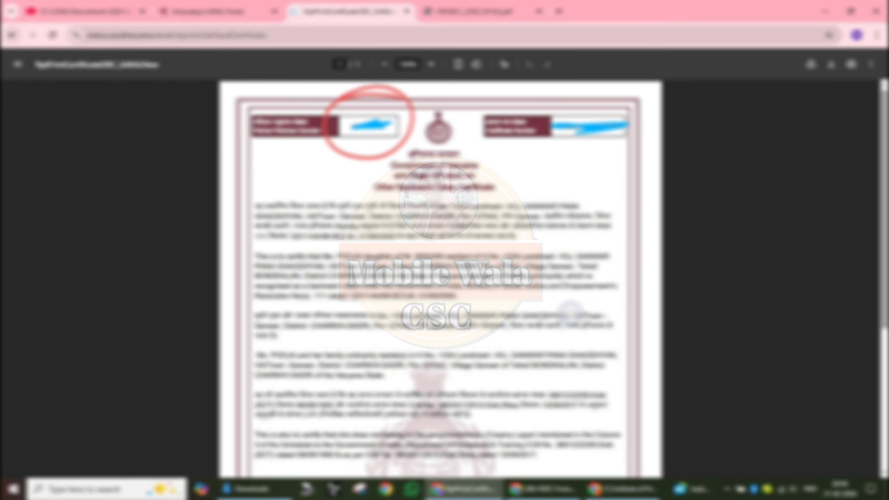
pyautogui.hotkey('ctrl', 'z')
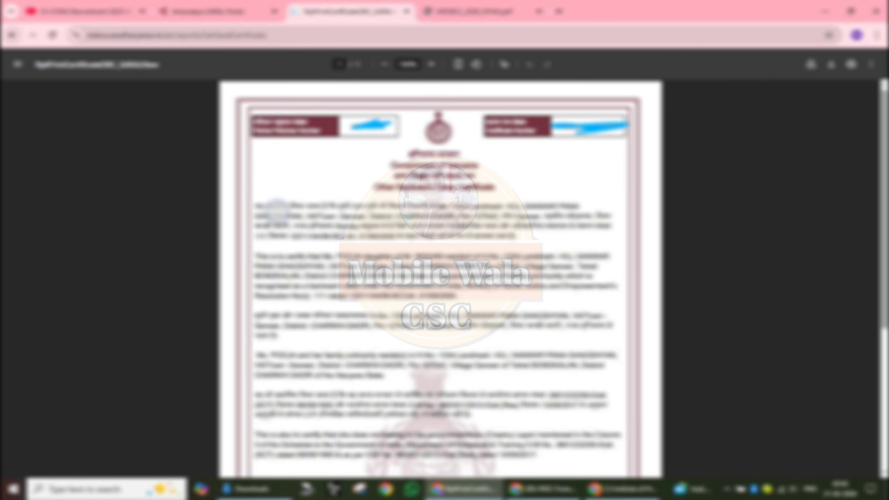
# - Draw eight red ticks in two columns across the certificate's Hindi and English paragraphs
pyautogui.moveTo(277, 210); pyautogui.dragTo(417, 171)
pyautogui.moveTo(437, 203)
pyautogui.mouseDown()
pyautogui.moveTo(455, 222)
pyautogui.moveTo(571, 172)
pyautogui.mouseUp()
pyautogui.moveTo(291, 277)
pyautogui.mouseDown()
pyautogui.moveTo(305, 285)
pyautogui.moveTo(420, 241)
pyautogui.mouseUp()
pyautogui.moveTo(439, 261)
pyautogui.mouseDown()
pyautogui.moveTo(459, 275)
pyautogui.moveTo(578, 230)
pyautogui.mouseUp()
pyautogui.moveTo(291, 329); pyautogui.dragTo(445, 292)
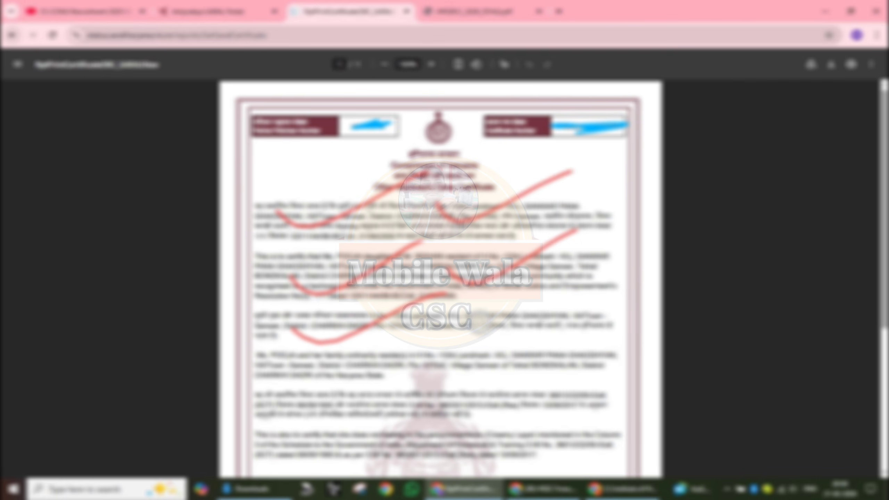
pyautogui.moveTo(480, 324); pyautogui.dragTo(616, 280)
pyautogui.moveTo(285, 387); pyautogui.dragTo(420, 355)
pyautogui.moveTo(459, 388); pyautogui.dragTo(595, 330)
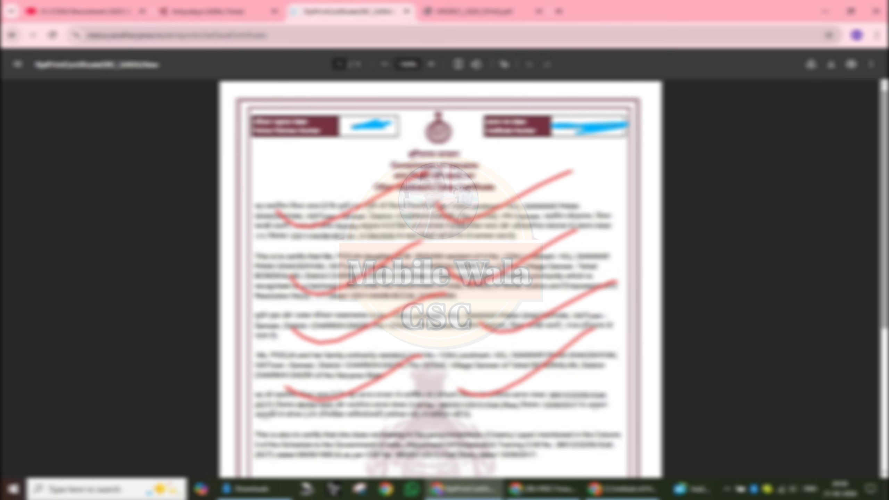
# - Undo all the red ticks on the certificate's paragraphs
pyautogui.hotkey('ctrl', 'z')
pyautogui.hotkey('ctrl', 'z')
pyautogui.hotkey('ctrl', 'z')
pyautogui.hotkey('ctrl', 'z')
pyautogui.hotkey('ctrl', 'z')
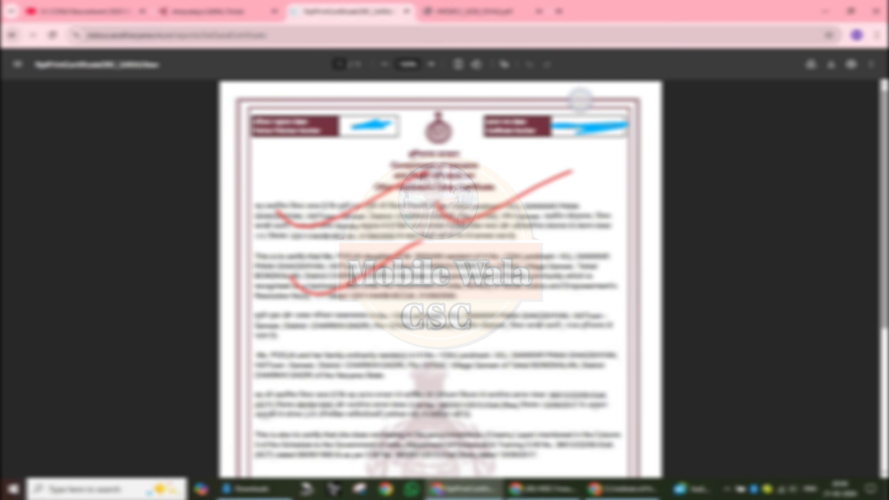
pyautogui.hotkey('ctrl', 'z')
pyautogui.hotkey('ctrl', 'z')
pyautogui.hotkey('ctrl', 'z')
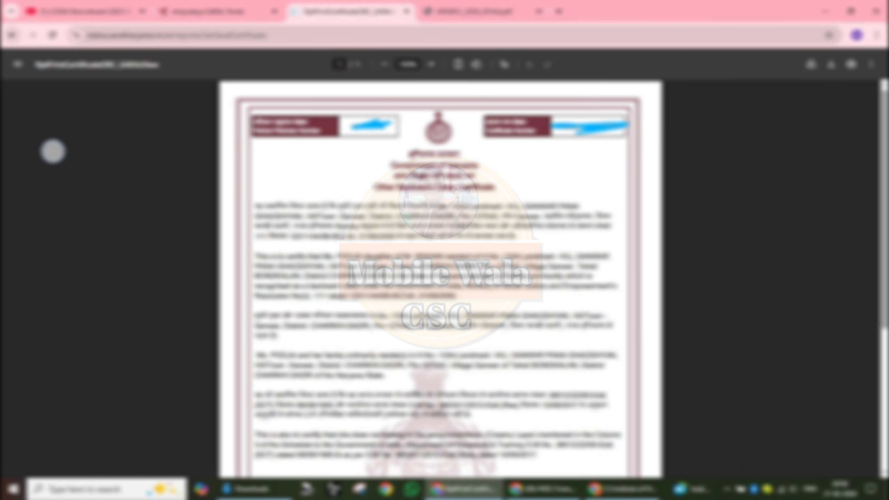
# - Handwrite a large Hindi word in red beside the certificate, with 1-2 below it
pyautogui.moveTo(53, 151); pyautogui.dragTo(58, 212)
pyautogui.moveTo(13, 156)
pyautogui.mouseDown()
pyautogui.moveTo(99, 173)
pyautogui.moveTo(95, 214)
pyautogui.mouseUp()
pyautogui.moveTo(45, 186); pyautogui.dragTo(45, 241)
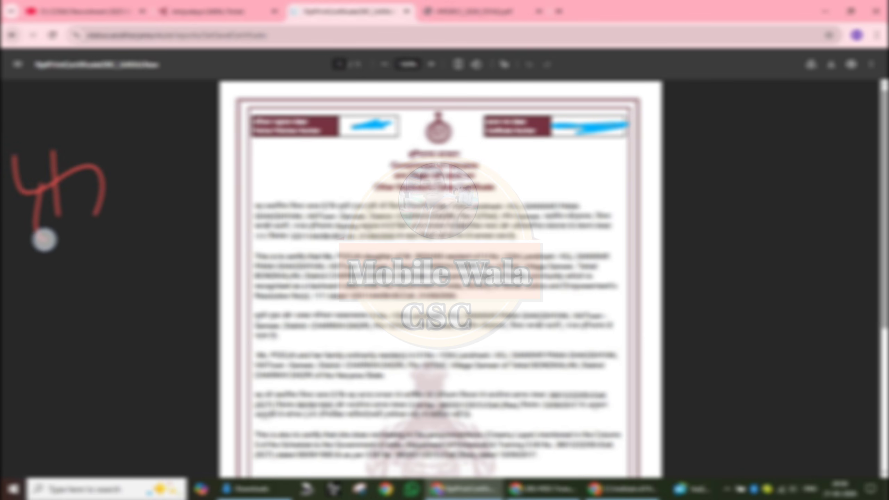
pyautogui.moveTo(50, 148)
pyautogui.mouseDown()
pyautogui.moveTo(126, 173)
pyautogui.moveTo(135, 227)
pyautogui.mouseUp()
pyautogui.moveTo(13, 154); pyautogui.dragTo(158, 116)
pyautogui.moveTo(74, 327); pyautogui.dragTo(81, 334)
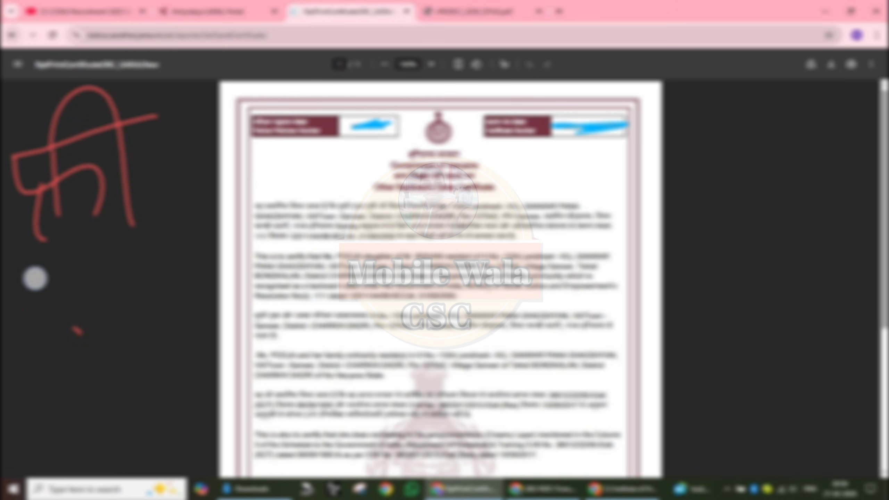
pyautogui.moveTo(34, 278); pyautogui.dragTo(70, 344)
pyautogui.moveTo(72, 313); pyautogui.dragTo(107, 297)
pyautogui.moveTo(154, 255)
pyautogui.mouseDown()
pyautogui.moveTo(133, 249)
pyautogui.moveTo(198, 310)
pyautogui.mouseUp()
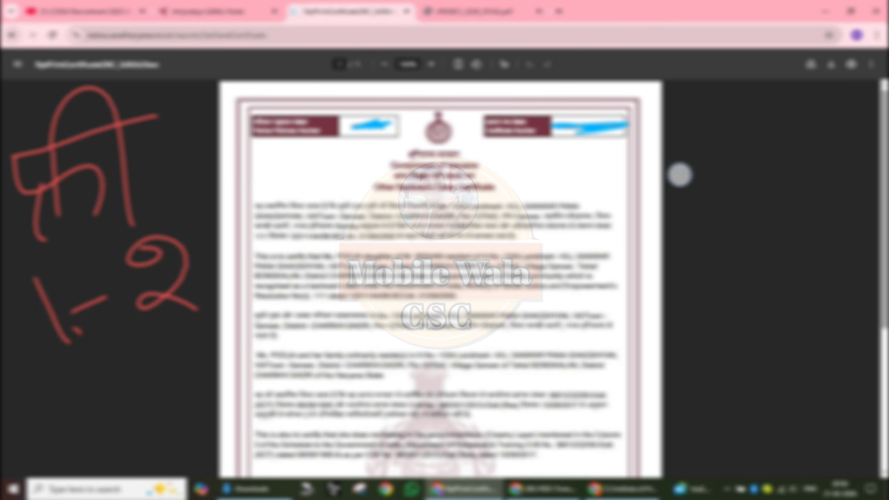
# - Handwrite FID in red on the opposite side of the certificate
pyautogui.moveTo(681, 173)
pyautogui.mouseDown()
pyautogui.moveTo(673, 235)
pyautogui.moveTo(702, 171)
pyautogui.mouseUp()
pyautogui.moveTo(670, 208); pyautogui.dragTo(689, 207)
pyautogui.moveTo(753, 174)
pyautogui.mouseDown()
pyautogui.moveTo(739, 217)
pyautogui.moveTo(762, 209)
pyautogui.moveTo(782, 238)
pyautogui.moveTo(766, 243)
pyautogui.mouseUp()
pyautogui.moveTo(796, 194); pyautogui.dragTo(797, 216)
pyautogui.moveTo(719, 170); pyautogui.dragTo(772, 162)
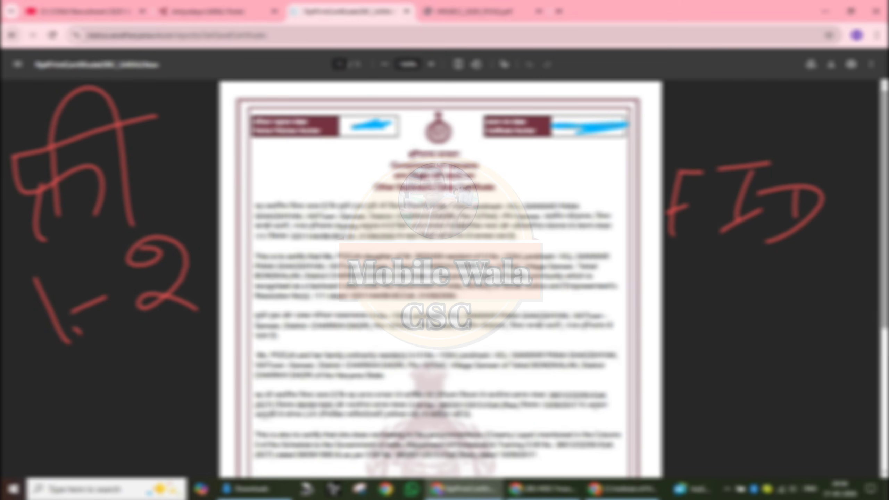
# - Undo all the red handwriting on both sides of the certificate
pyautogui.hotkey('ctrl', 'z')
pyautogui.hotkey('ctrl', 'z')
pyautogui.hotkey('ctrl', 'z')
pyautogui.hotkey('ctrl', 'z')
pyautogui.hotkey('ctrl', 'z')
pyautogui.hotkey('ctrl', 'z')
pyautogui.hotkey('ctrl', 'z')
pyautogui.hotkey('ctrl', 'z')
pyautogui.hotkey('ctrl', 'z')
pyautogui.hotkey('ctrl', 'z')
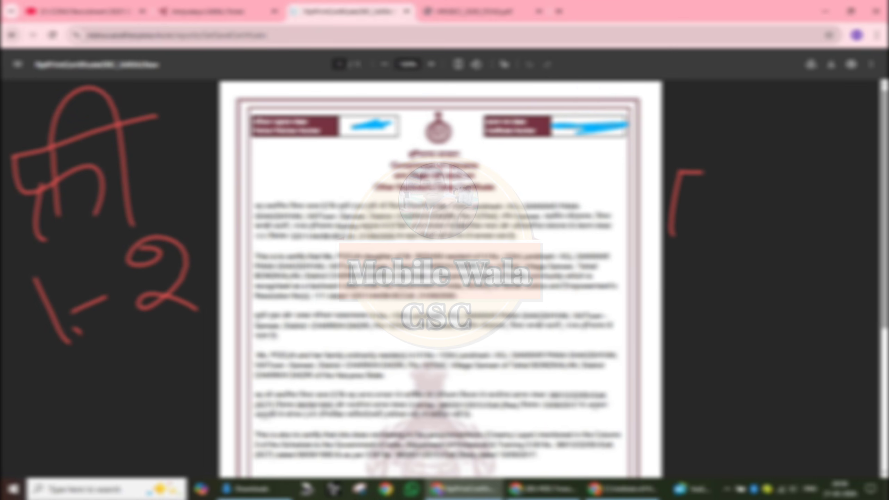
pyautogui.hotkey('ctrl', 'z')
pyautogui.hotkey('ctrl', 'z')
pyautogui.hotkey('ctrl', 'z')
pyautogui.hotkey('ctrl', 'z')
pyautogui.hotkey('ctrl', 'z')
pyautogui.hotkey('ctrl', 'z')
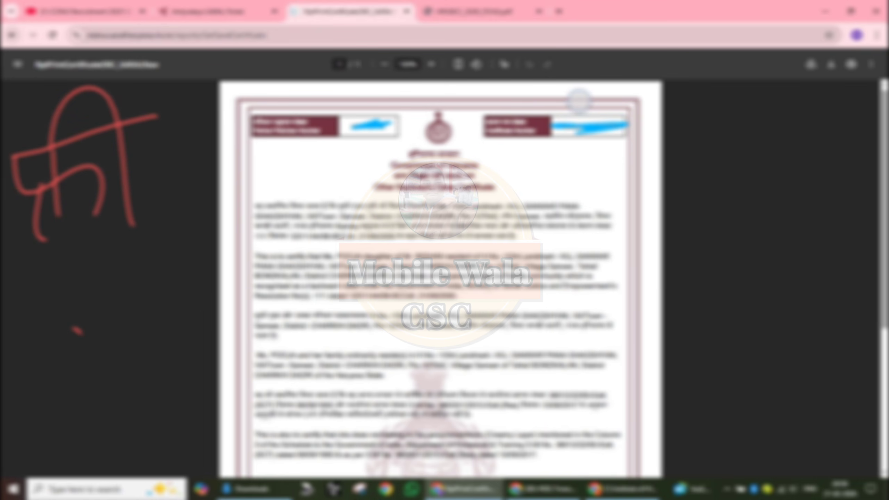
pyautogui.hotkey('ctrl', 'z')
pyautogui.hotkey('ctrl', 'z')
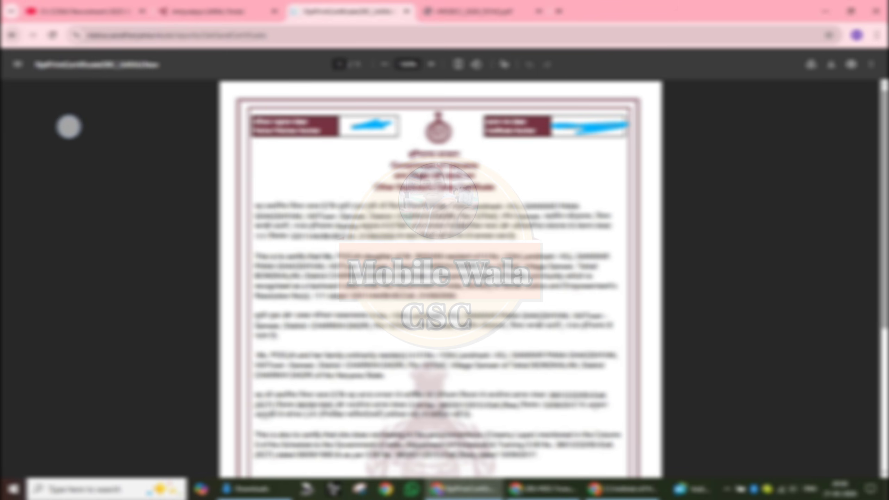
# - Handwrite OTP in large red letters beside the head of the certificate
pyautogui.moveTo(56, 132); pyautogui.dragTo(52, 129)
pyautogui.moveTo(128, 99); pyautogui.dragTo(123, 171)
pyautogui.moveTo(79, 105)
pyautogui.mouseDown()
pyautogui.moveTo(208, 65)
pyautogui.moveTo(185, 131)
pyautogui.mouseUp()
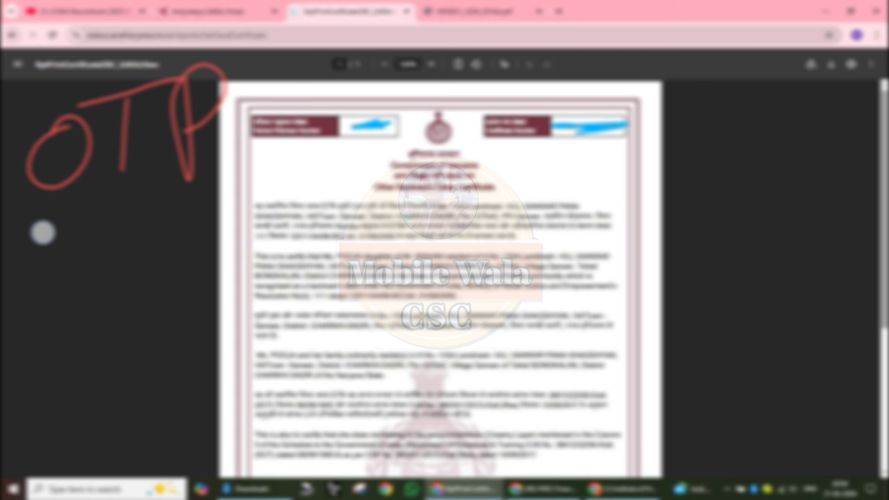
# - Handwrite a Hindi word with its headline in red below OTP
pyautogui.moveTo(42, 233)
pyautogui.mouseDown()
pyautogui.moveTo(44, 278)
pyautogui.moveTo(86, 307)
pyautogui.mouseUp()
pyautogui.moveTo(128, 210); pyautogui.dragTo(154, 277)
pyautogui.moveTo(202, 206); pyautogui.dragTo(221, 287)
pyautogui.moveTo(261, 191)
pyautogui.mouseDown()
pyautogui.moveTo(280, 253)
pyautogui.moveTo(329, 266)
pyautogui.moveTo(332, 286)
pyautogui.mouseUp()
pyautogui.moveTo(47, 245); pyautogui.dragTo(96, 229)
pyautogui.moveTo(145, 212); pyautogui.dragTo(332, 160)
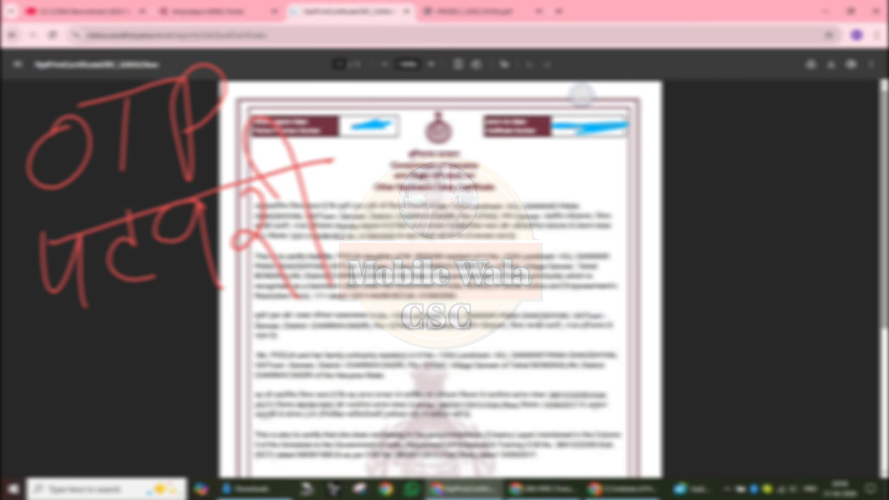
# - Undo the handwritten OTP and the Hindi word below it
pyautogui.hotkey('ctrl', 'z')
pyautogui.hotkey('ctrl', 'z')
pyautogui.hotkey('ctrl', 'z')
pyautogui.hotkey('ctrl', 'z')
pyautogui.hotkey('ctrl', 'z')
pyautogui.hotkey('ctrl', 'z')
pyautogui.hotkey('ctrl', 'z')
pyautogui.hotkey('ctrl', 'z')
pyautogui.hotkey('ctrl', 'z')
pyautogui.hotkey('ctrl', 'z')
pyautogui.hotkey('ctrl', 'z')
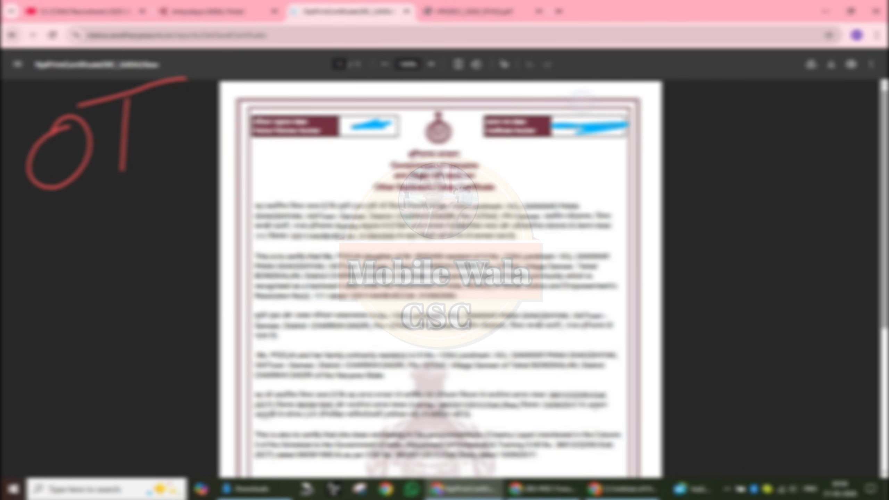
pyautogui.hotkey('ctrl', 'z')
pyautogui.hotkey('ctrl', 'z')
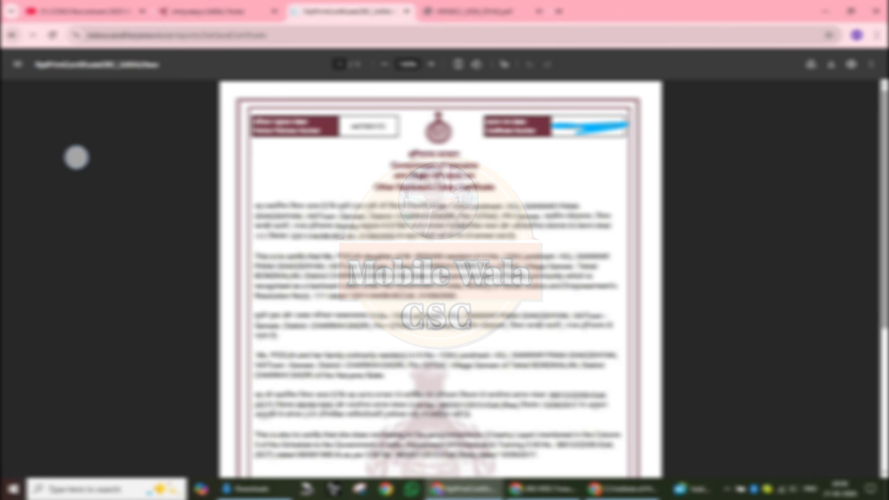
# - Handwrite "sub" and "share" in large red letters beside the certificate, and undo the handwriting
pyautogui.moveTo(75, 157)
pyautogui.mouseDown()
pyautogui.moveTo(47, 233)
pyautogui.moveTo(154, 173)
pyautogui.moveTo(183, 89)
pyautogui.moveTo(247, 175)
pyautogui.moveTo(242, 160)
pyautogui.mouseUp()
pyautogui.moveTo(46, 302)
pyautogui.mouseDown()
pyautogui.moveTo(158, 300)
pyautogui.moveTo(183, 326)
pyautogui.moveTo(242, 275)
pyautogui.moveTo(350, 241)
pyautogui.moveTo(406, 264)
pyautogui.mouseUp()
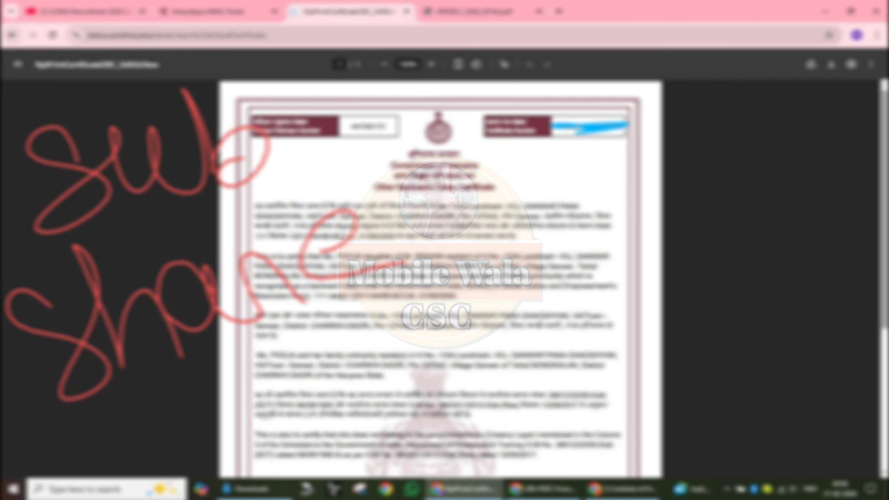
pyautogui.hotkey('ctrl', 'z')
pyautogui.hotkey('ctrl', 'z')
pyautogui.hotkey('ctrl', 'z')
pyautogui.hotkey('ctrl', 'z')
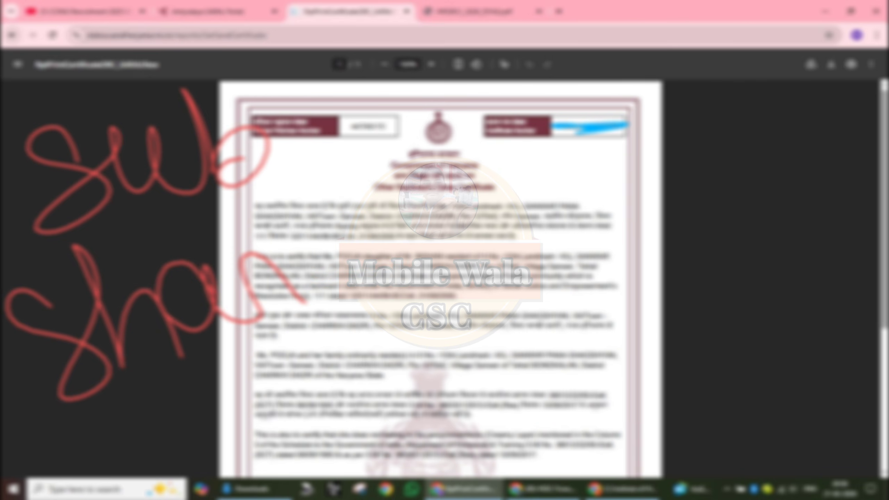